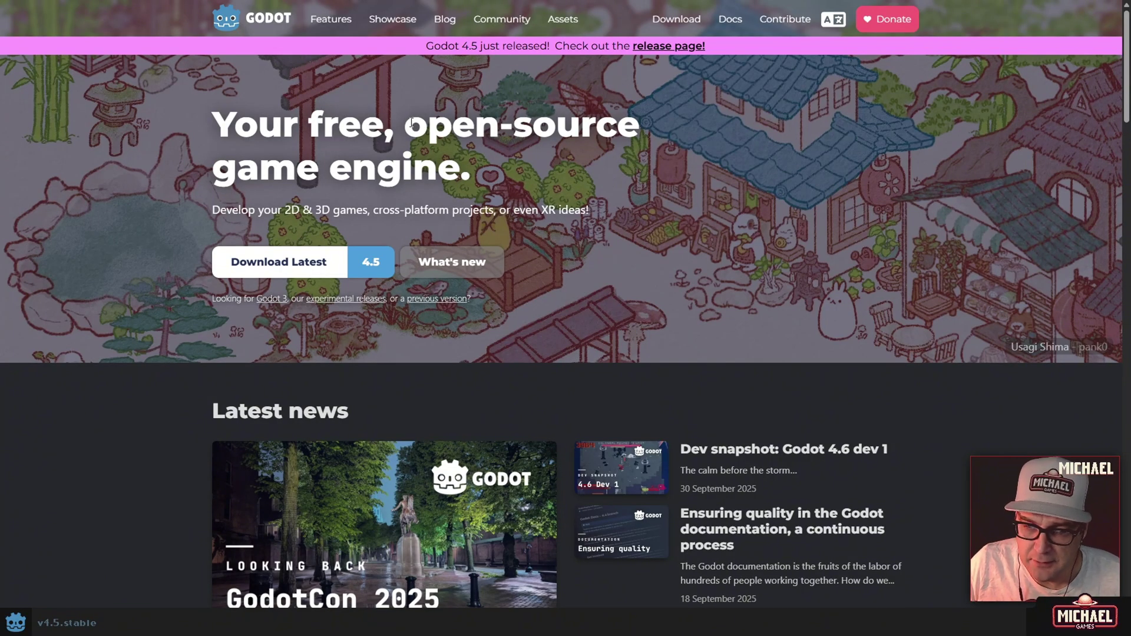
# Open the download page for the latest Godot 4.5 release and review the Windows builds under All downloads.
pyautogui.click(314, 264)
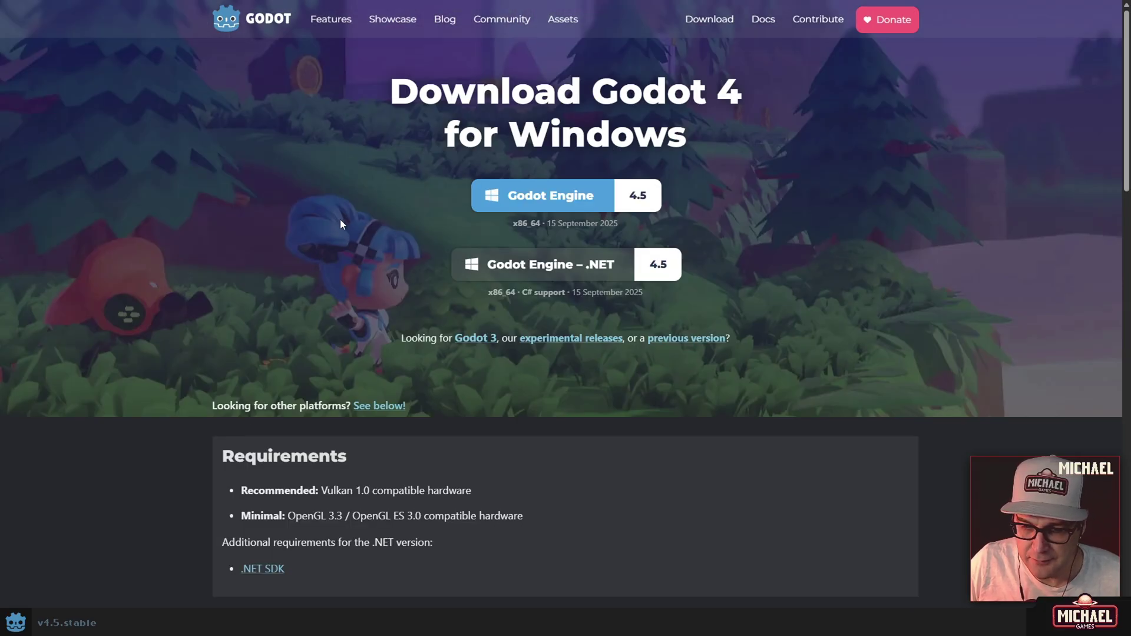
pyautogui.scroll(-3, 340, 219)
pyautogui.scroll(-2, 338, 409)
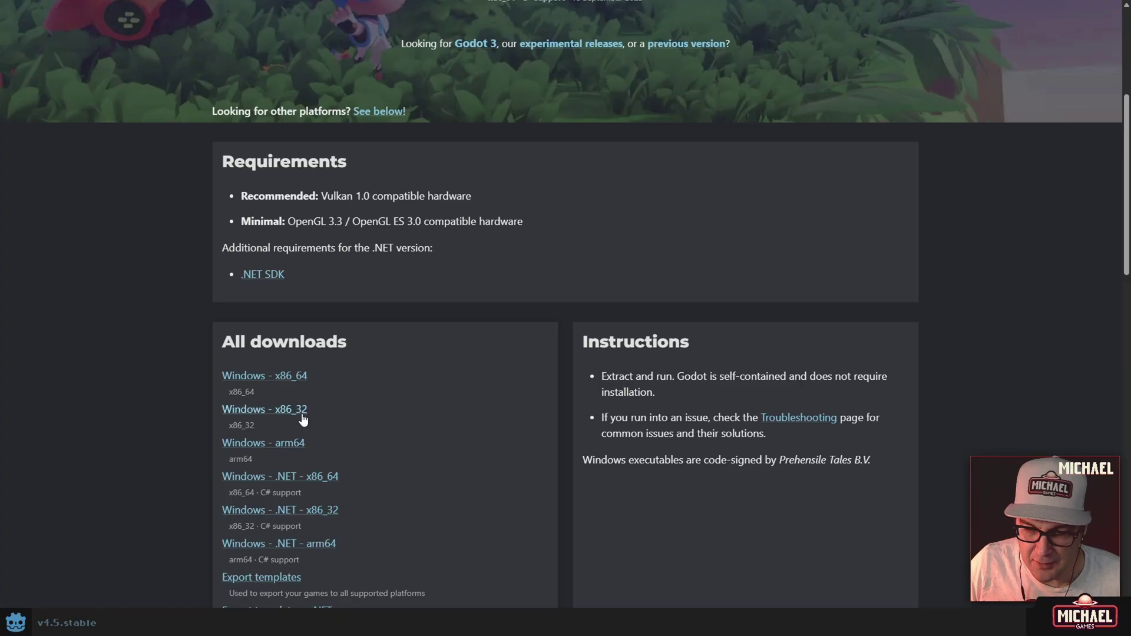
pyautogui.scroll(-1, 302, 430)
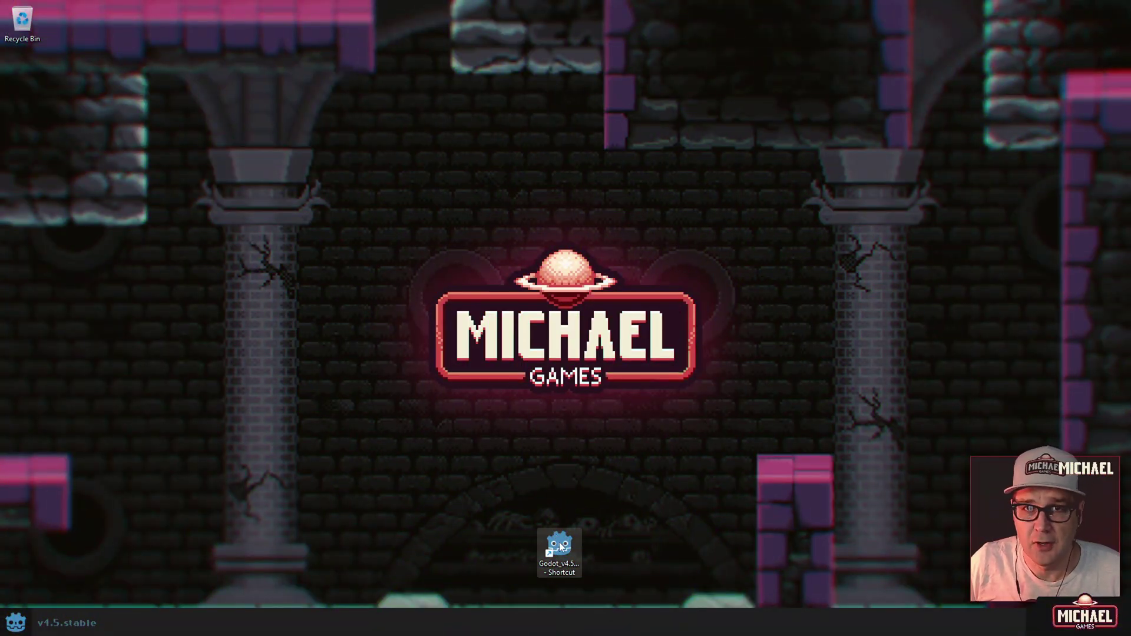
# Launch Godot 4.5 from its desktop shortcut and start a new project named Metroidvania Forge.
pyautogui.click(561, 546)
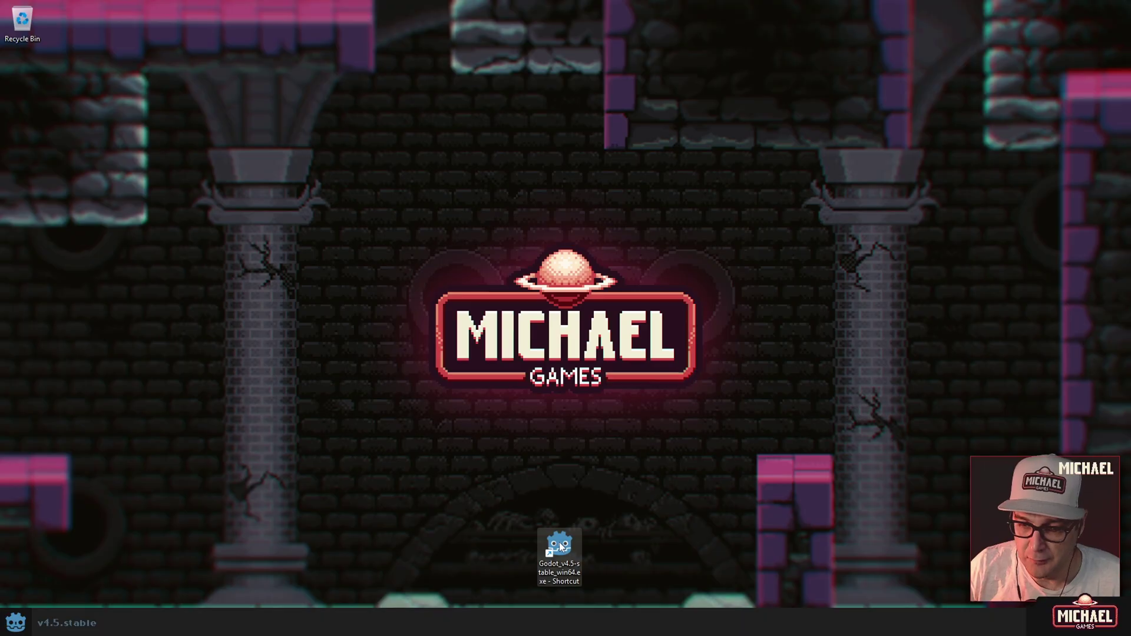
pyautogui.doubleClick(560, 547)
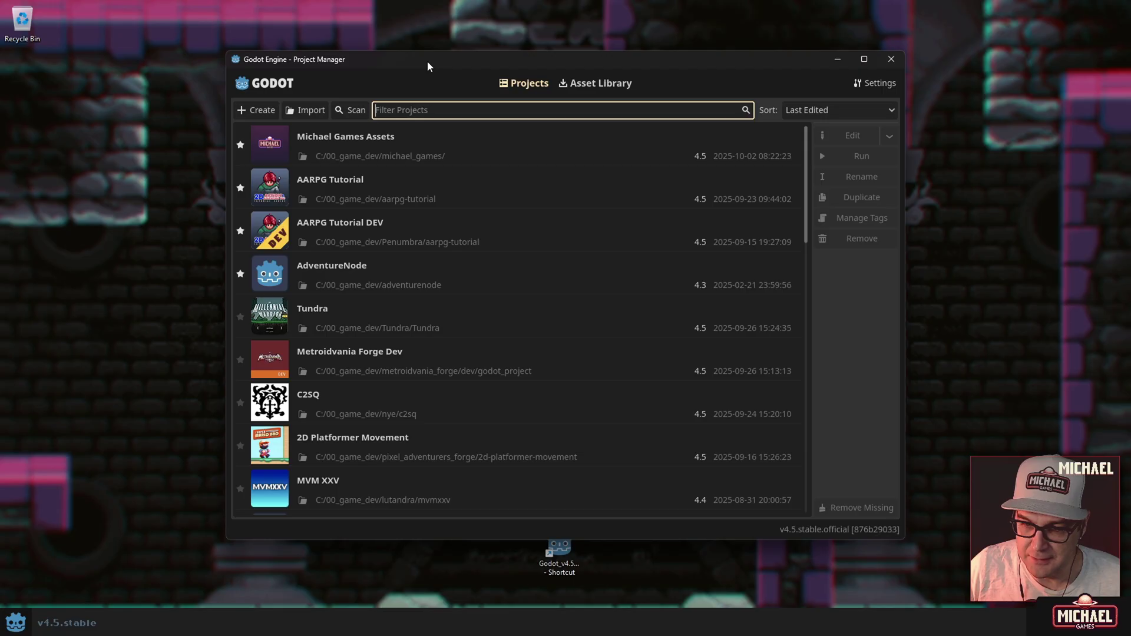
pyautogui.click(260, 110)
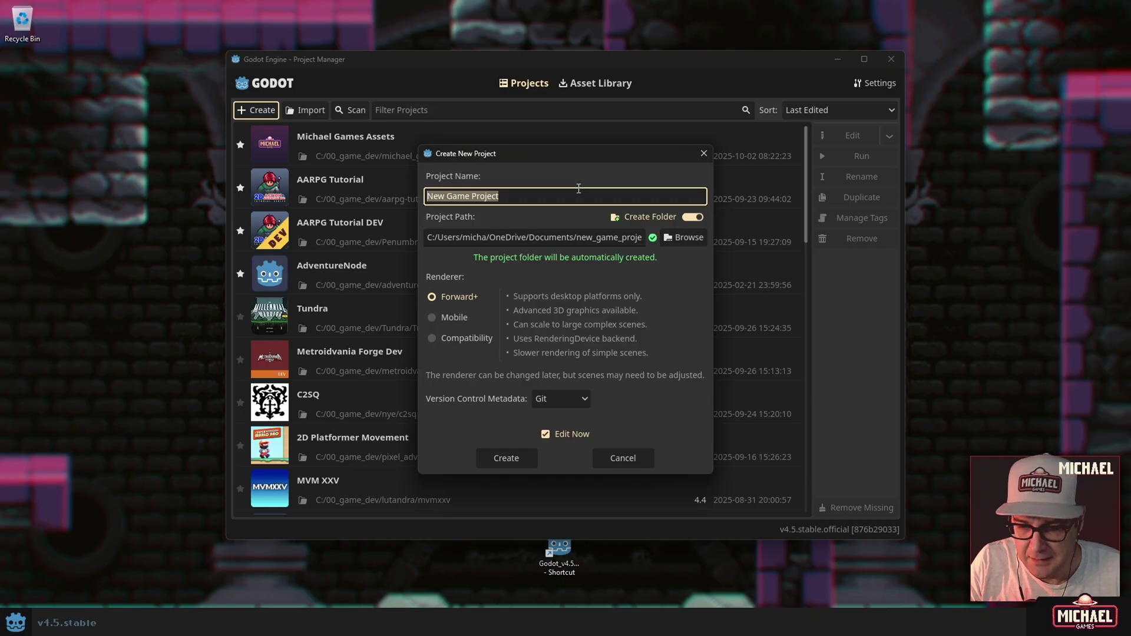
pyautogui.write('Metroi')
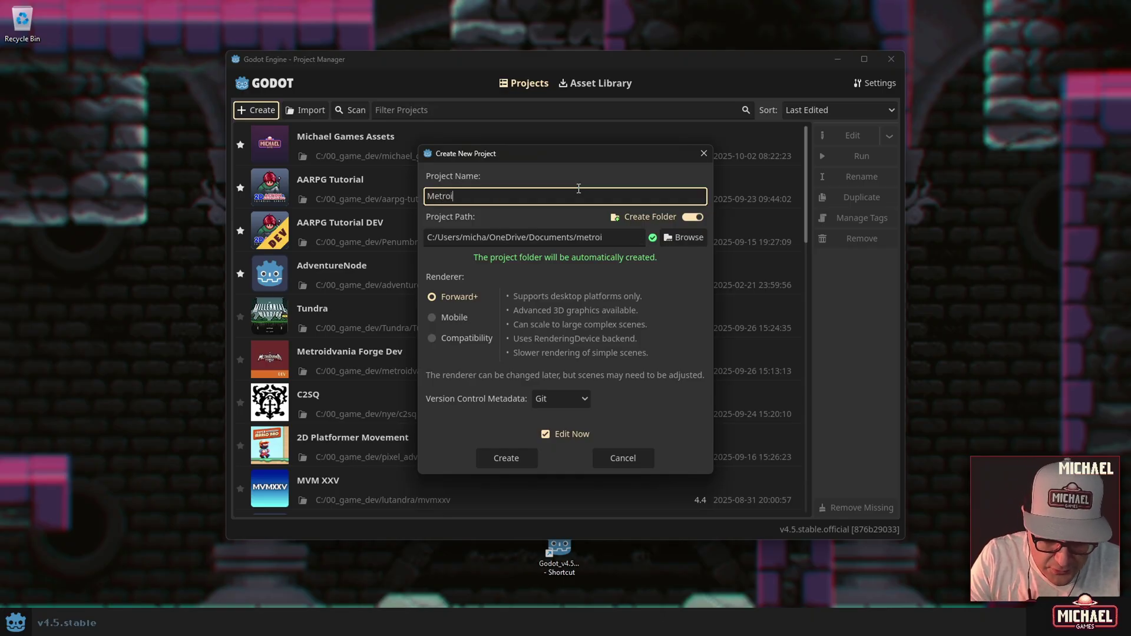
pyautogui.write('dvania Forge')
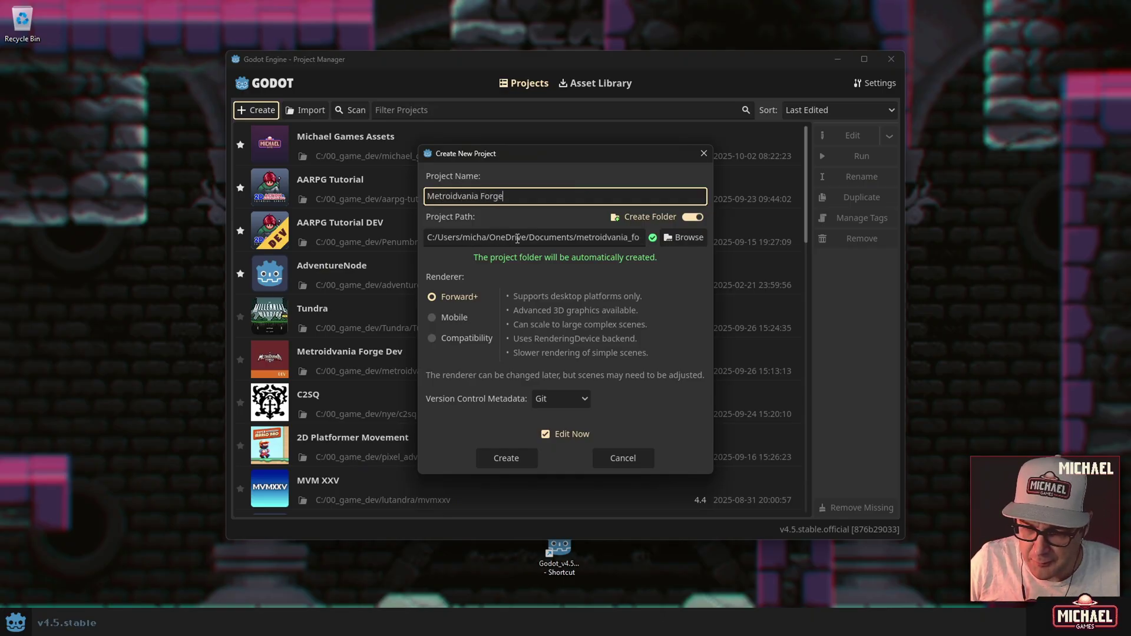
# Set the new project's parent folder to C:/00_game_dev/metroidvania_forge.
pyautogui.click(685, 238)
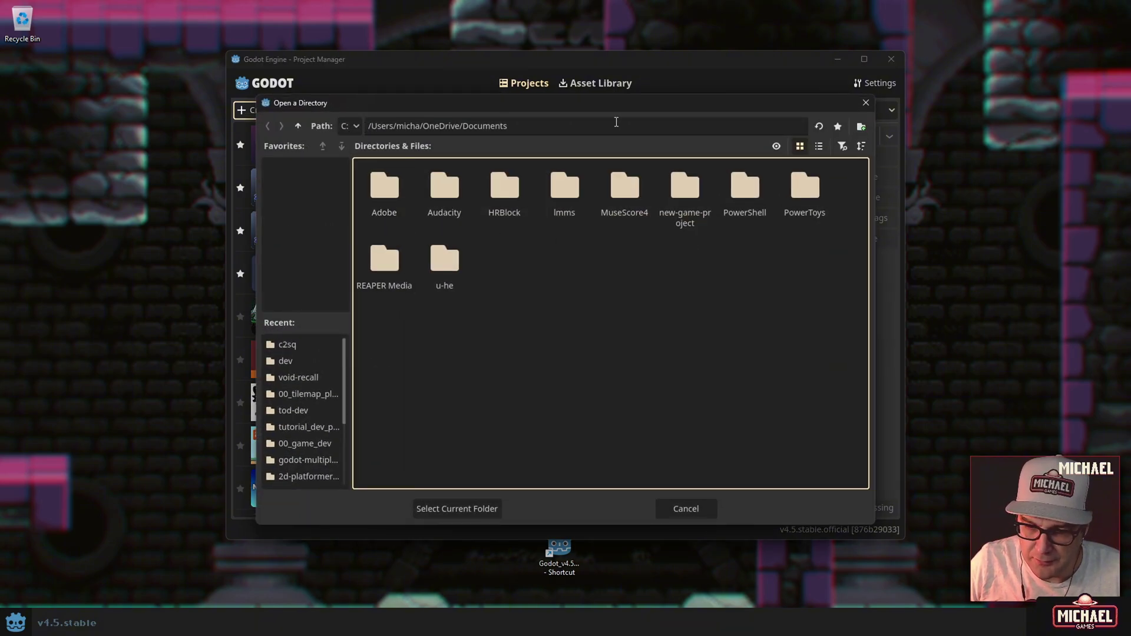
pyautogui.click(298, 126)
pyautogui.click(298, 126)
pyautogui.click(298, 126)
pyautogui.click(298, 126)
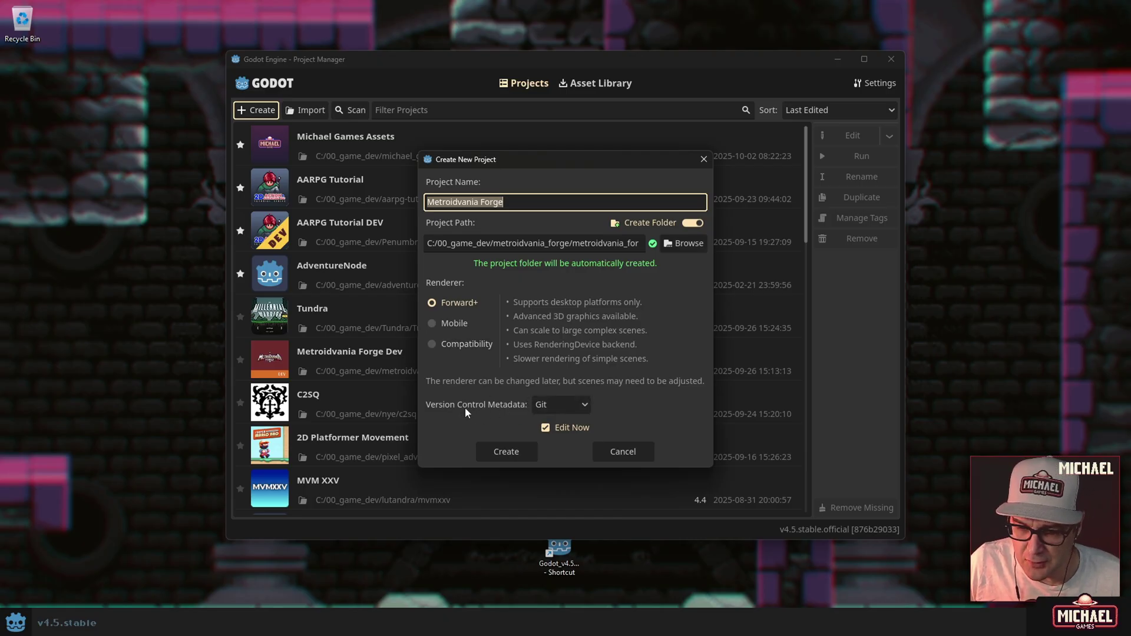
# Choose Git for the version control metadata and create the project with the Forward+ renderer.
pyautogui.click(548, 406)
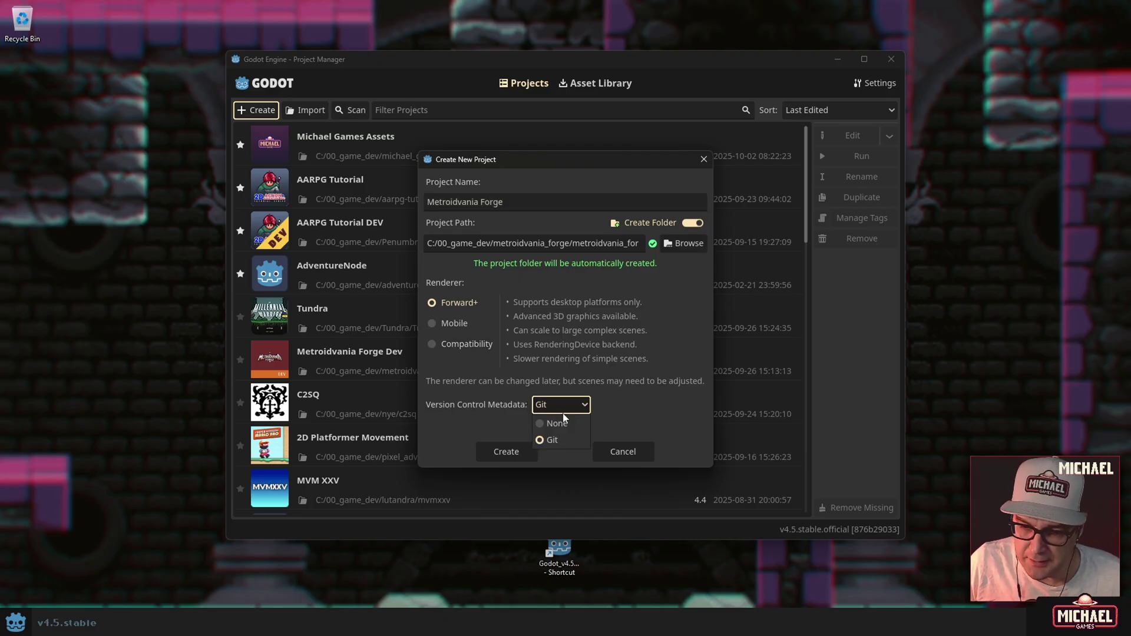
pyautogui.click(552, 441)
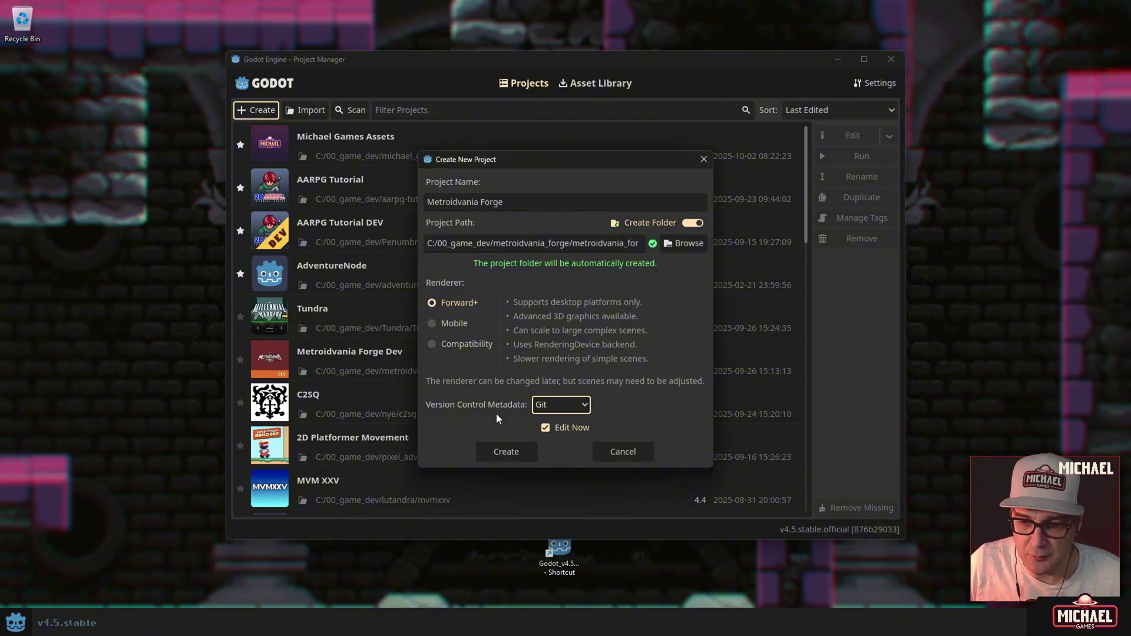
pyautogui.click(503, 452)
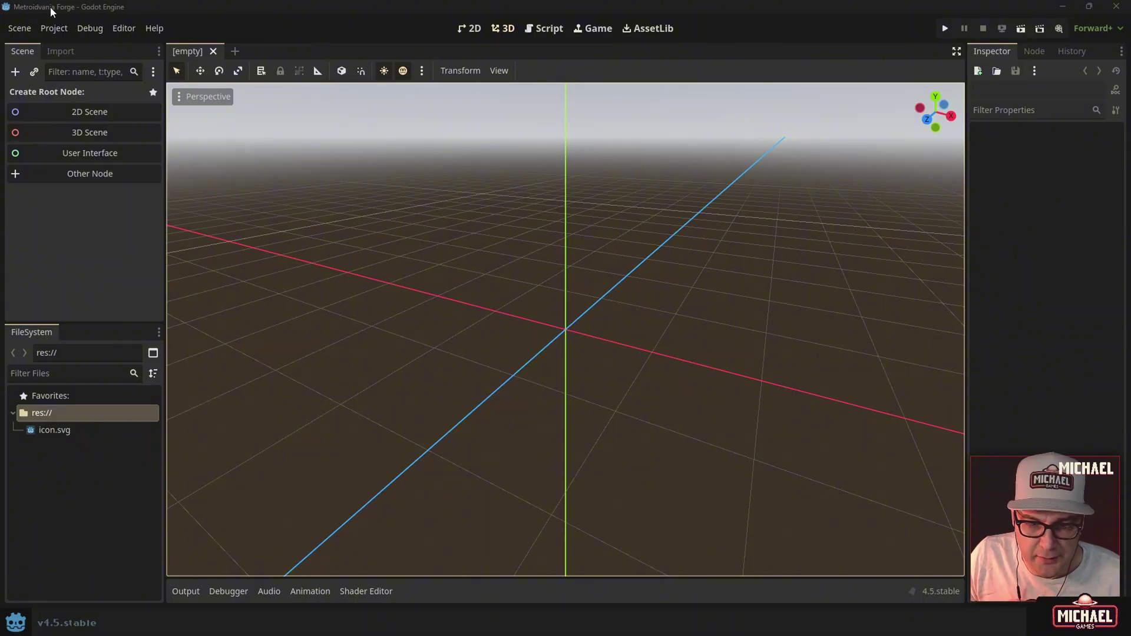
# Create a 2D scene with a Node2D root in the empty project.
pyautogui.click(56, 430)
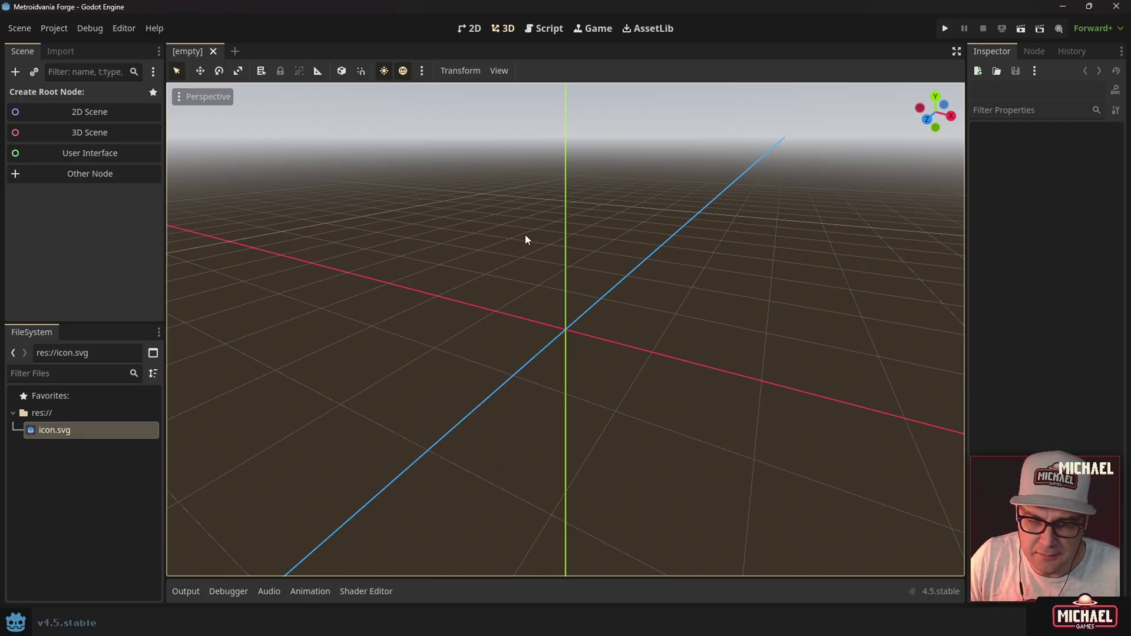
pyautogui.click(76, 109)
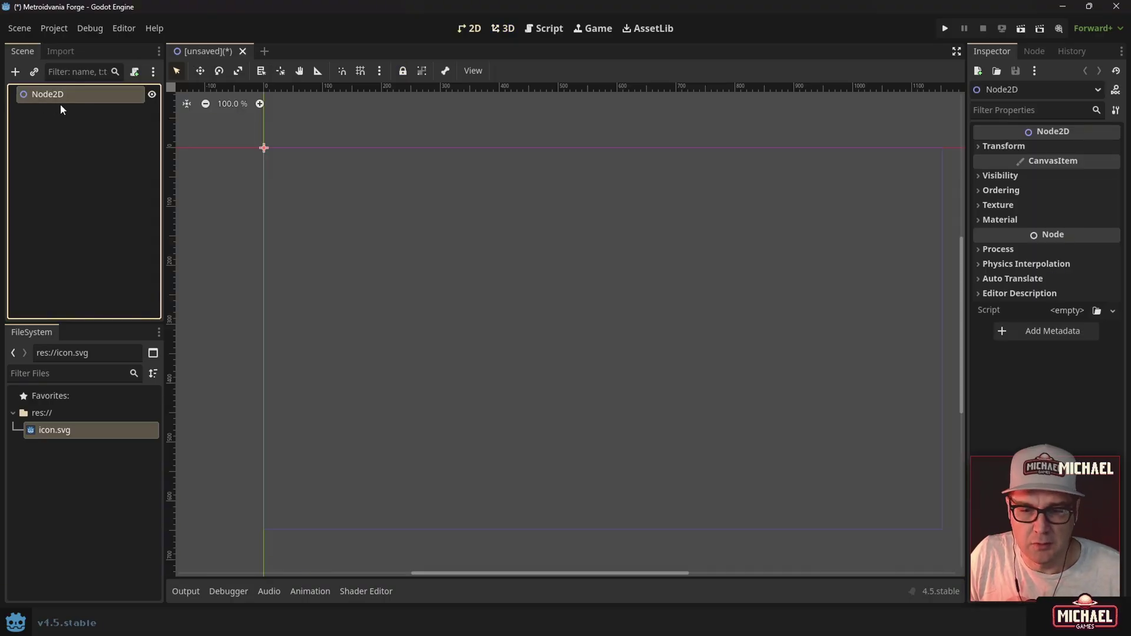
pyautogui.scroll(-2, 383, 197)
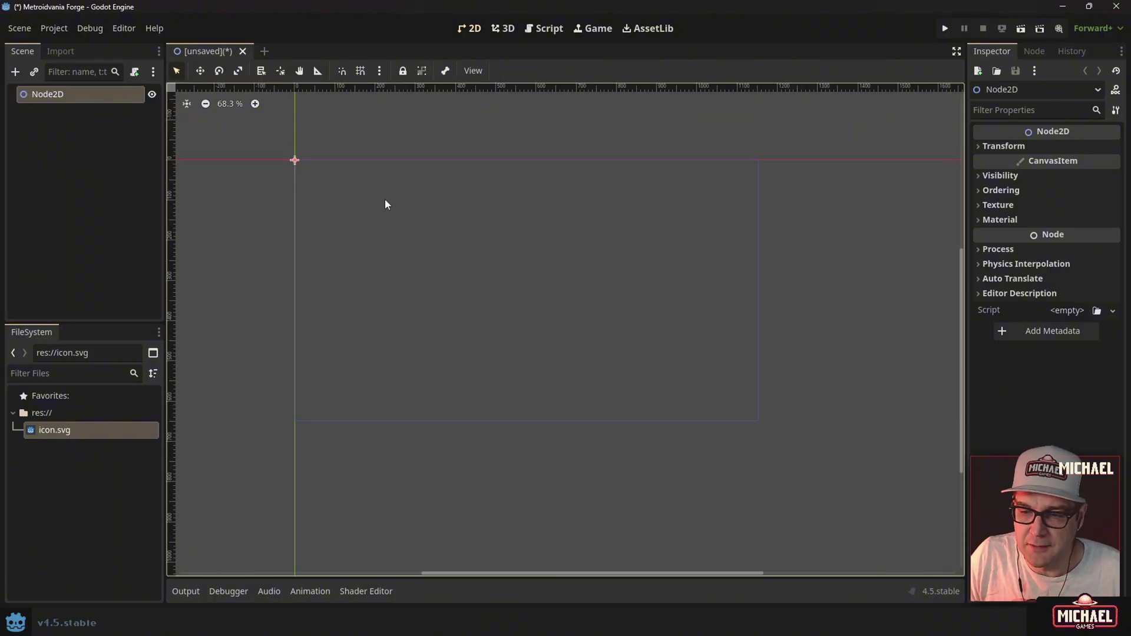
pyautogui.scroll(1, 295, 221)
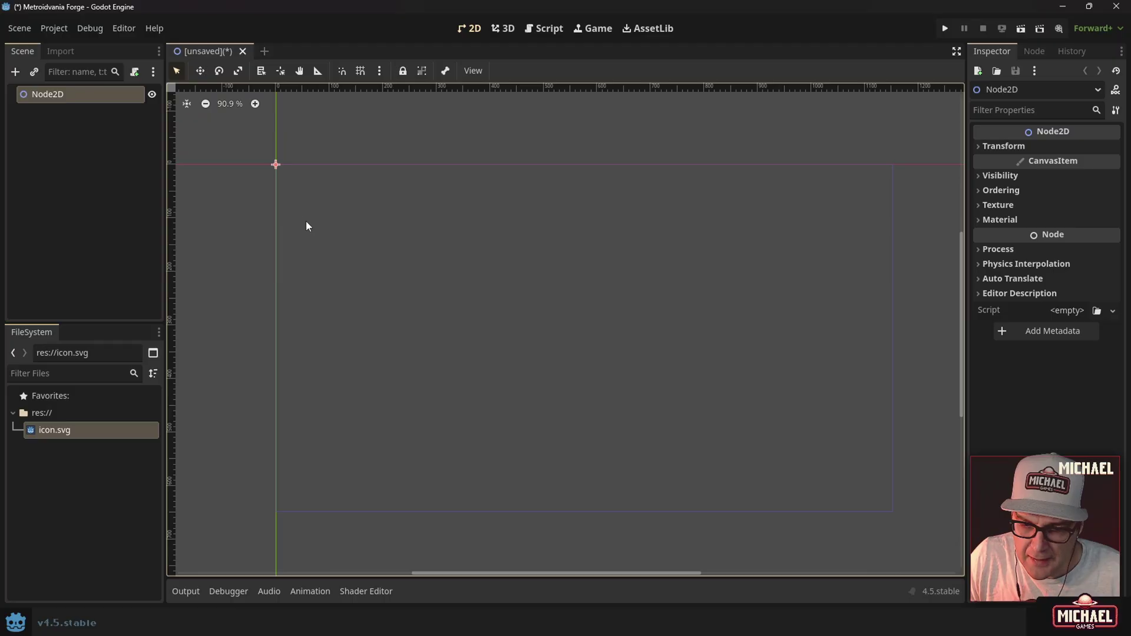
pyautogui.moveTo(290, 199); pyautogui.dragTo(252, 189, button='middle')
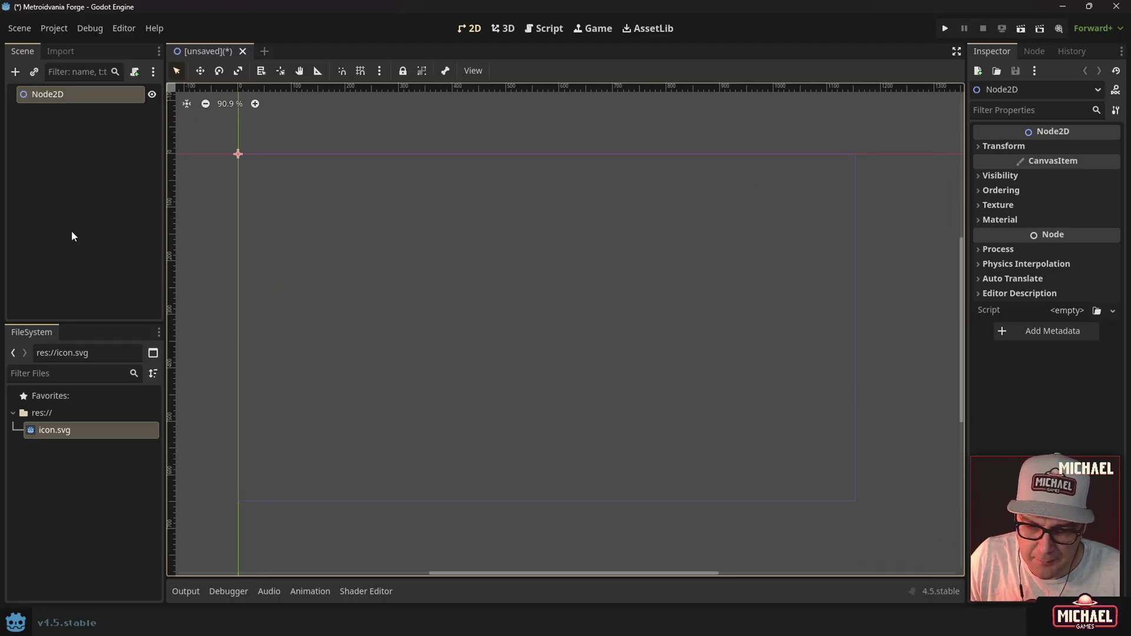
# Save the unsaved scene as playground.tscn in the project's res:// folder.
pyautogui.click(209, 52)
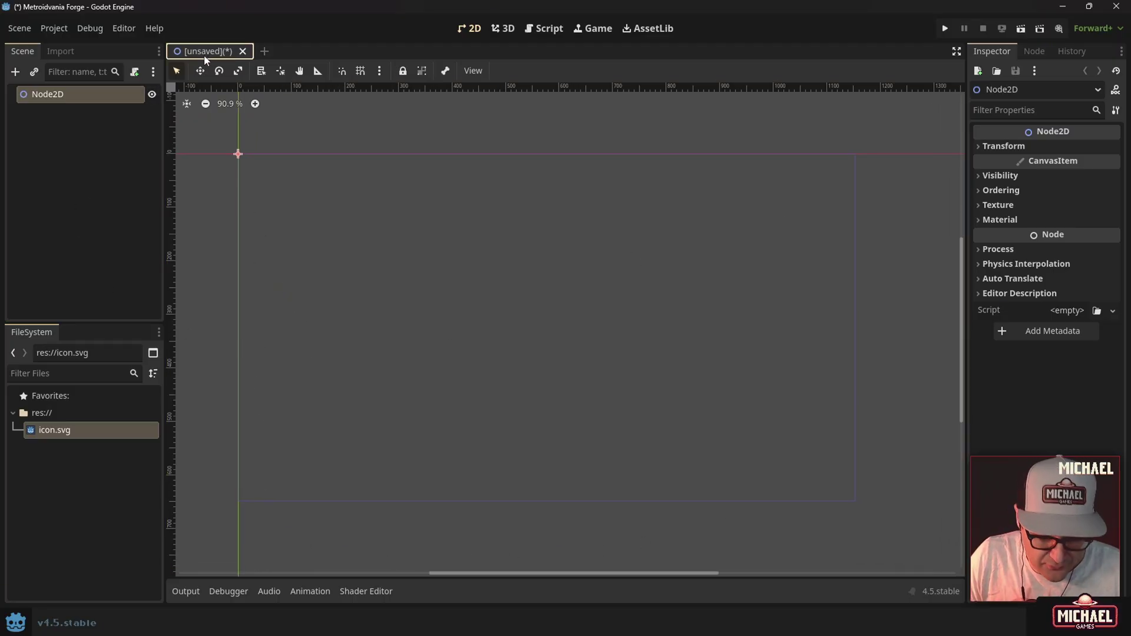
pyautogui.hotkey('ctrl', 's')
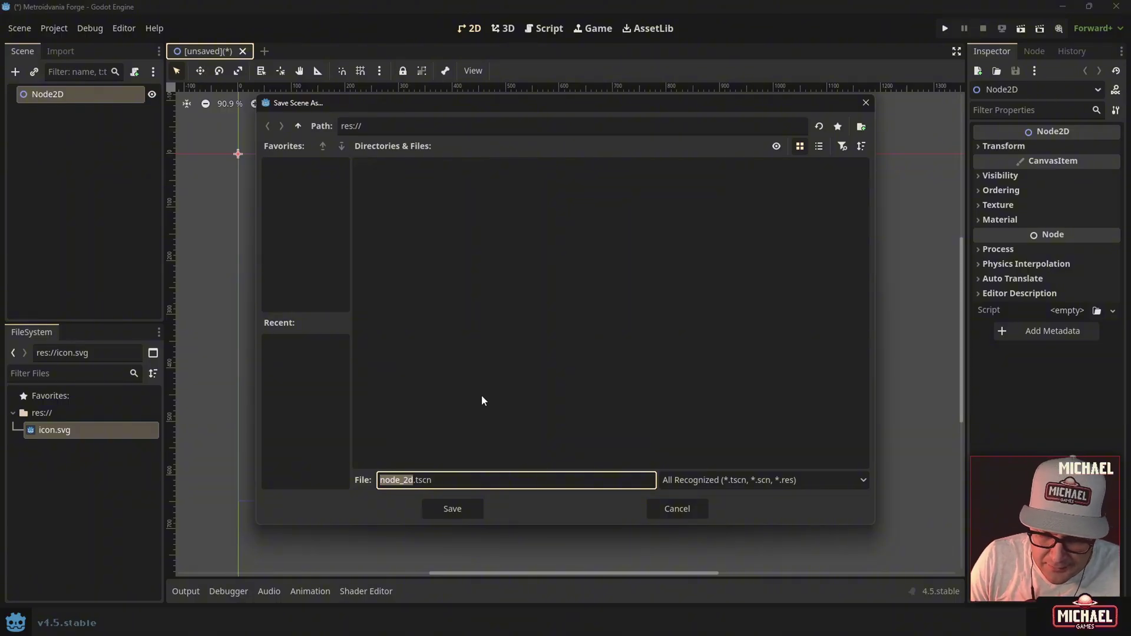
pyautogui.write('playground')
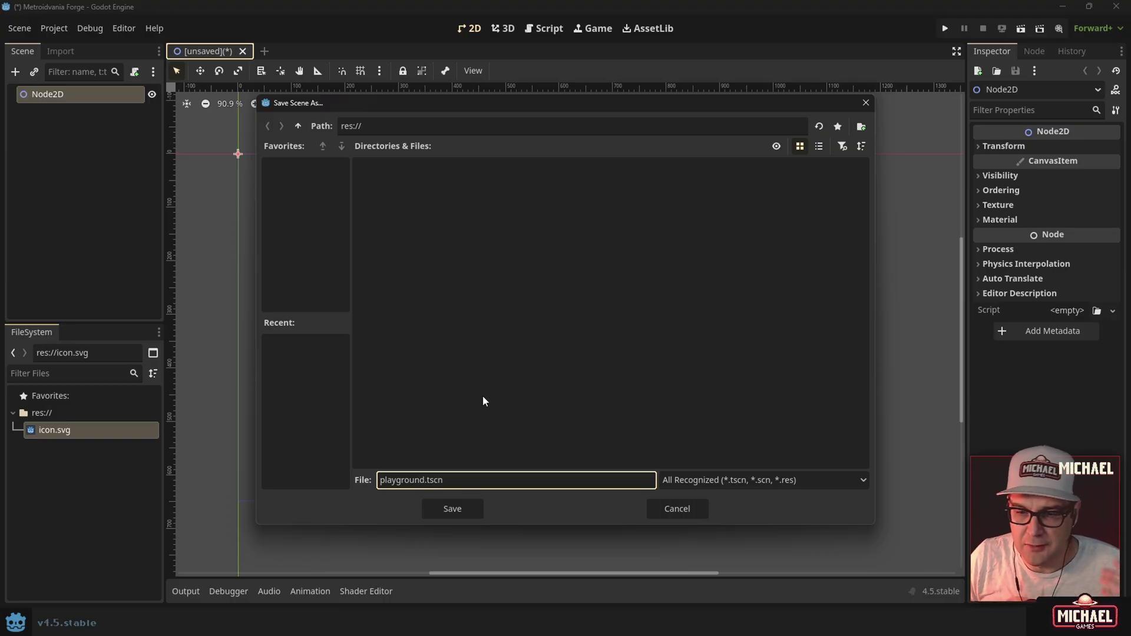
pyautogui.click(475, 506)
# Place icon.svg as a sprite near the centre of the playground scene's viewport frame.
pyautogui.click(54, 449)
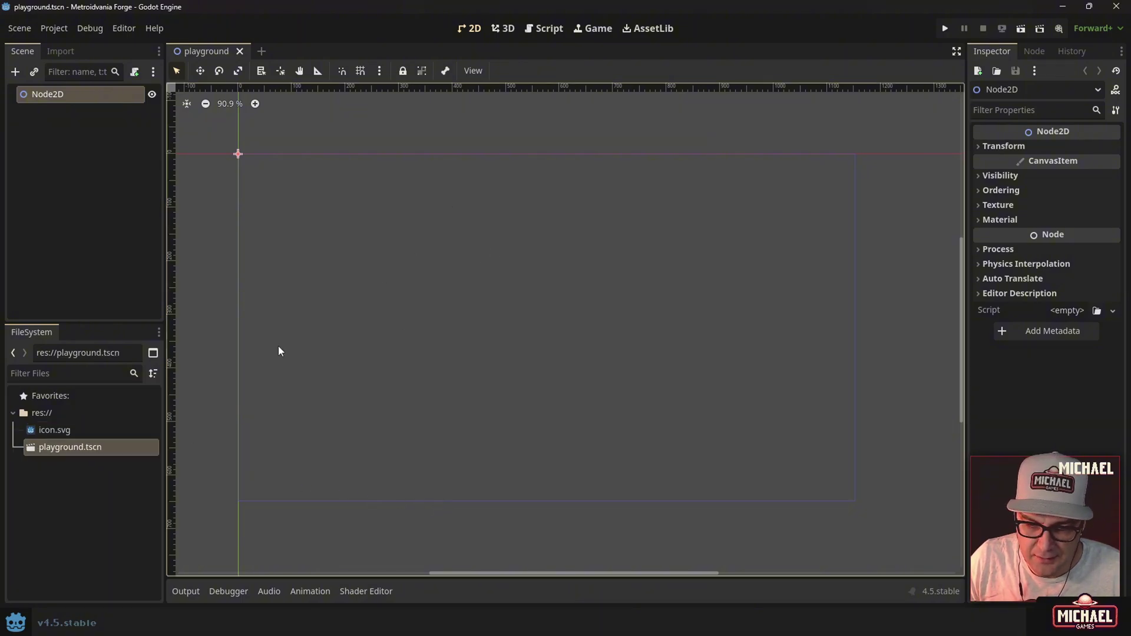
pyautogui.moveTo(55, 430); pyautogui.dragTo(563, 334)
pyautogui.click(649, 310)
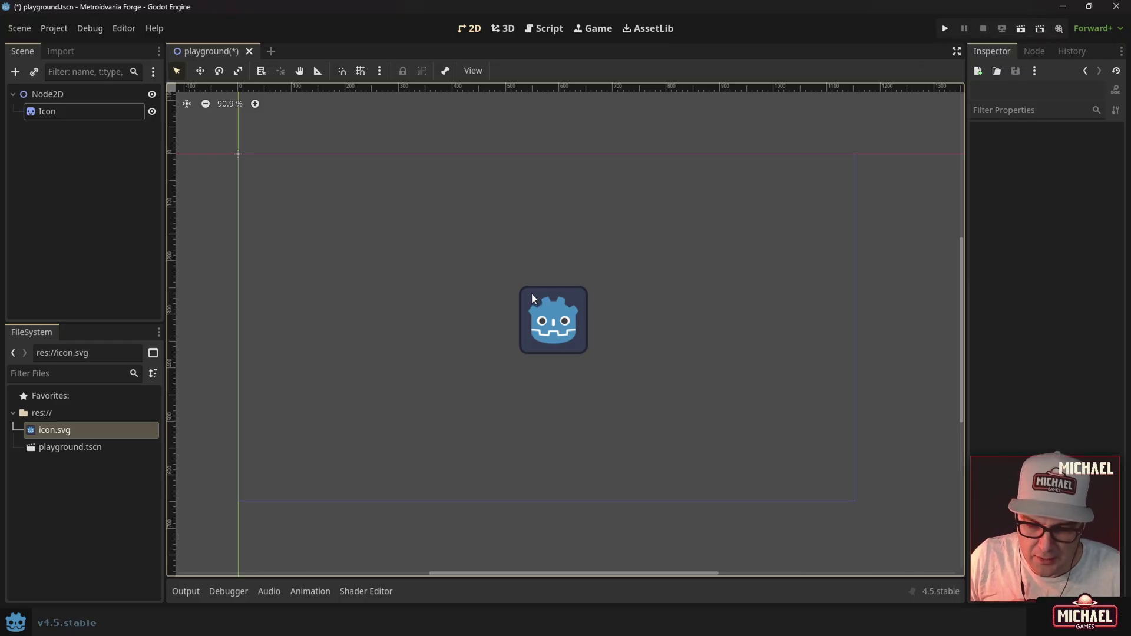
# Run the project with the current playground scene as its main scene, and close the game window after the test.
pyautogui.press('F5')
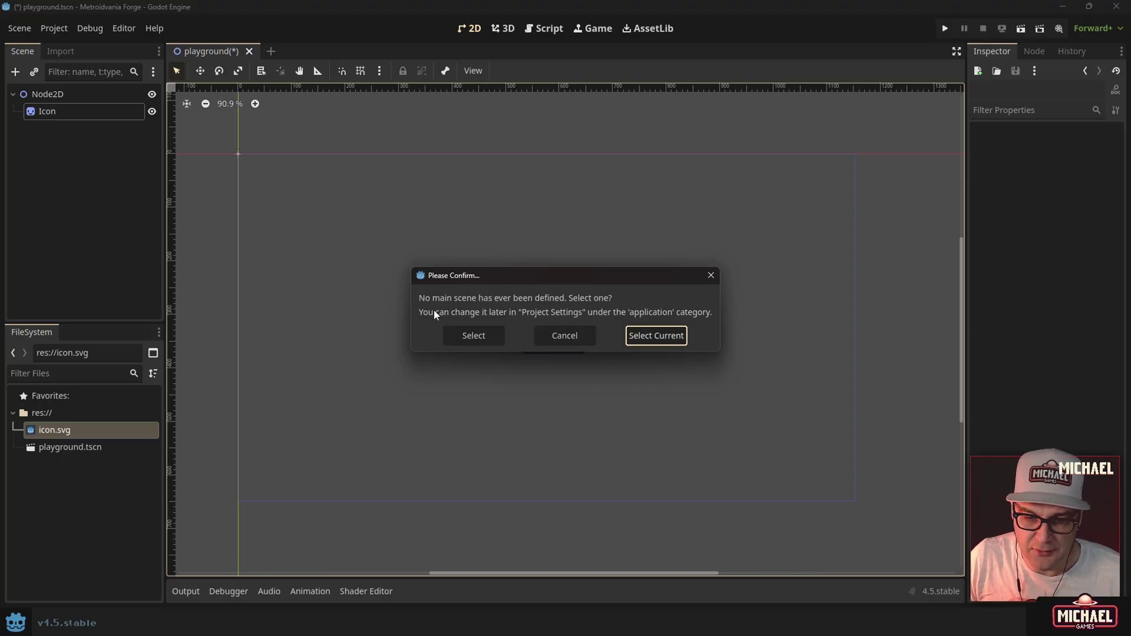
pyautogui.click(654, 336)
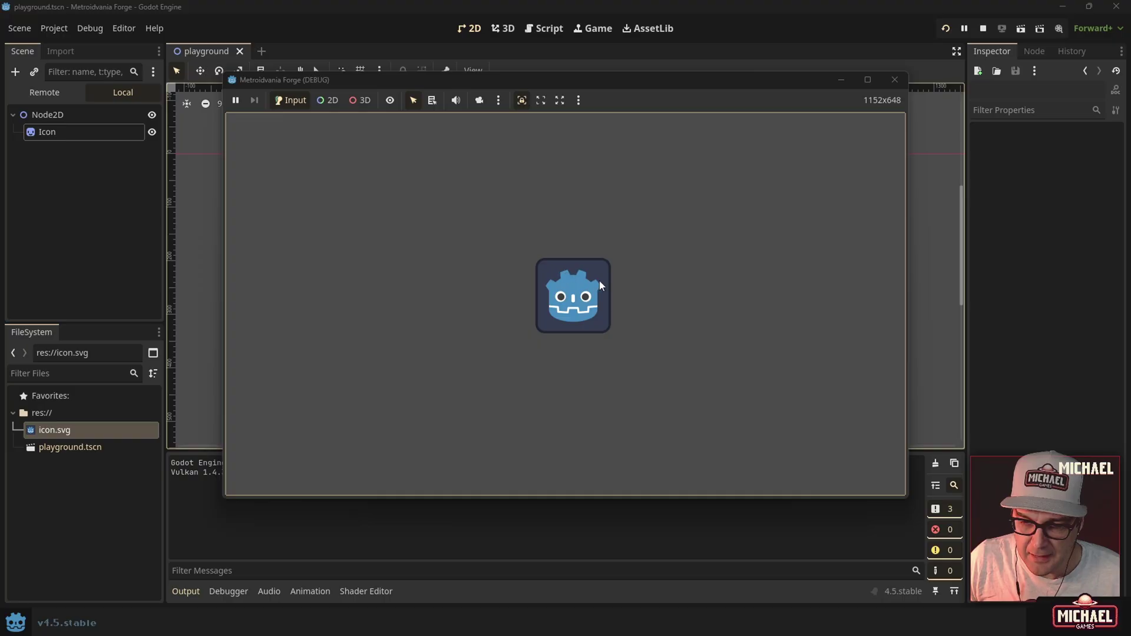
pyautogui.click(895, 79)
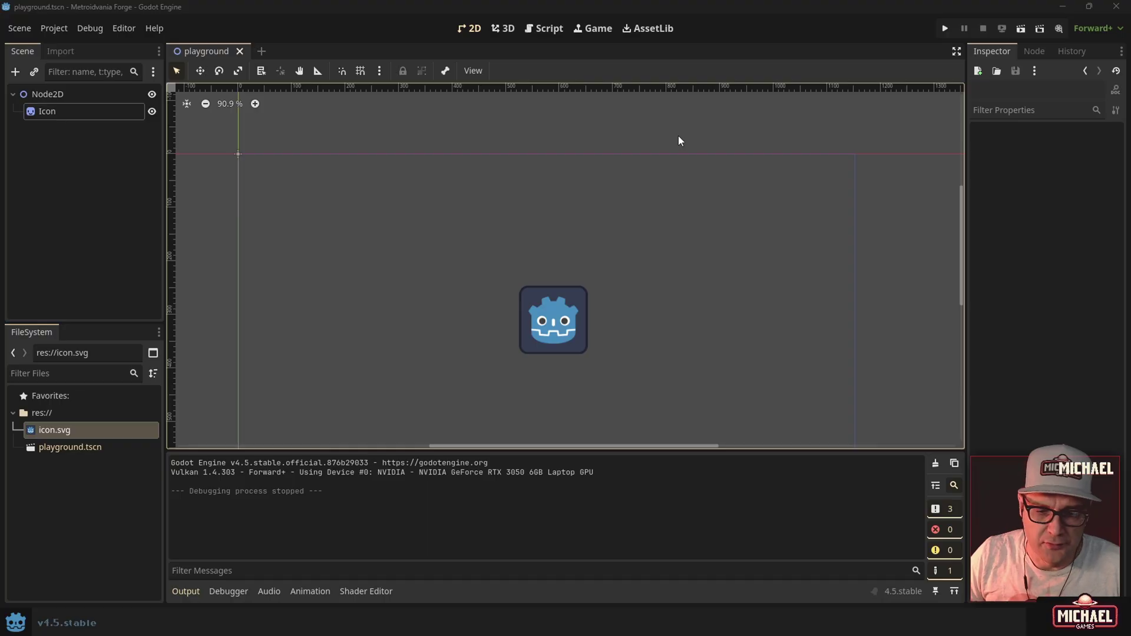
# Open the project settings and toggle Advanced Settings off and back on to compare the available options.
pyautogui.click(56, 29)
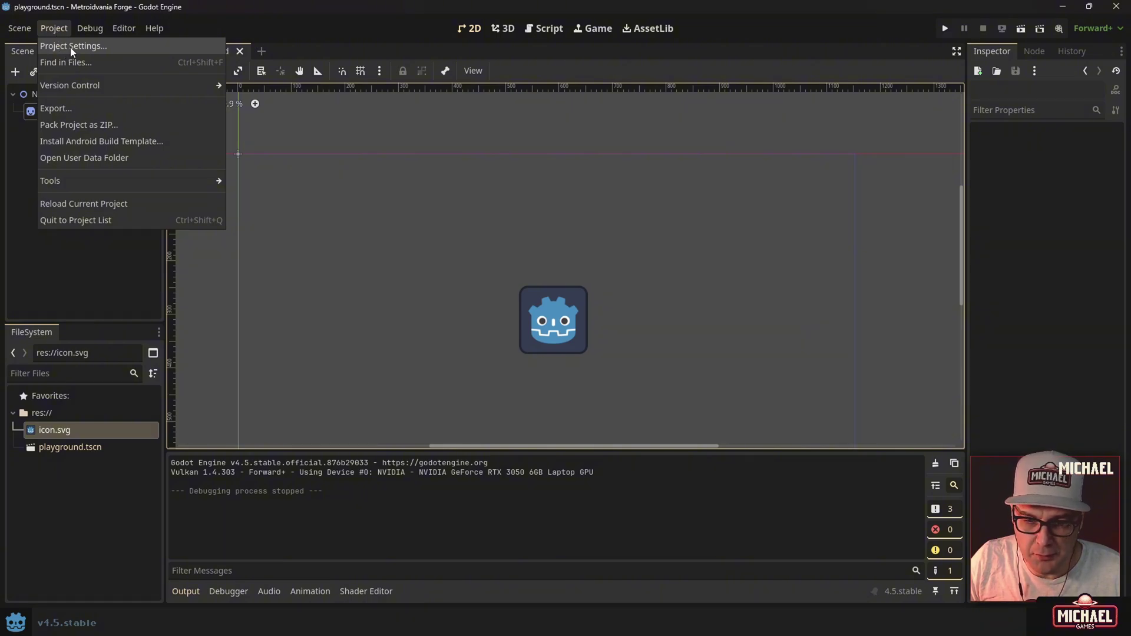
pyautogui.click(70, 47)
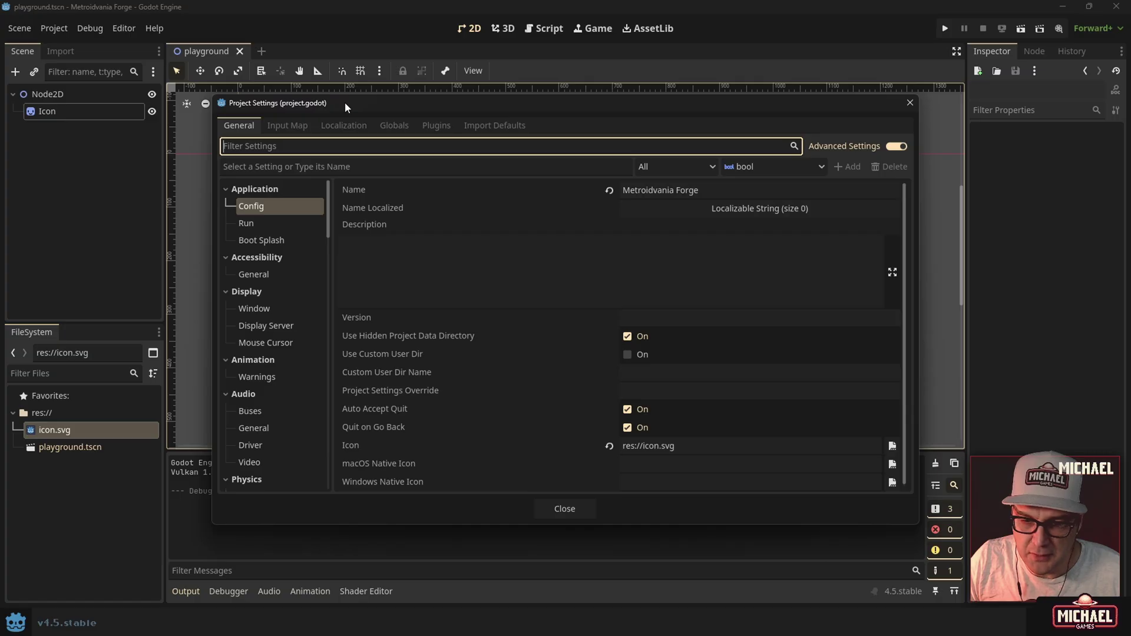
pyautogui.click(897, 147)
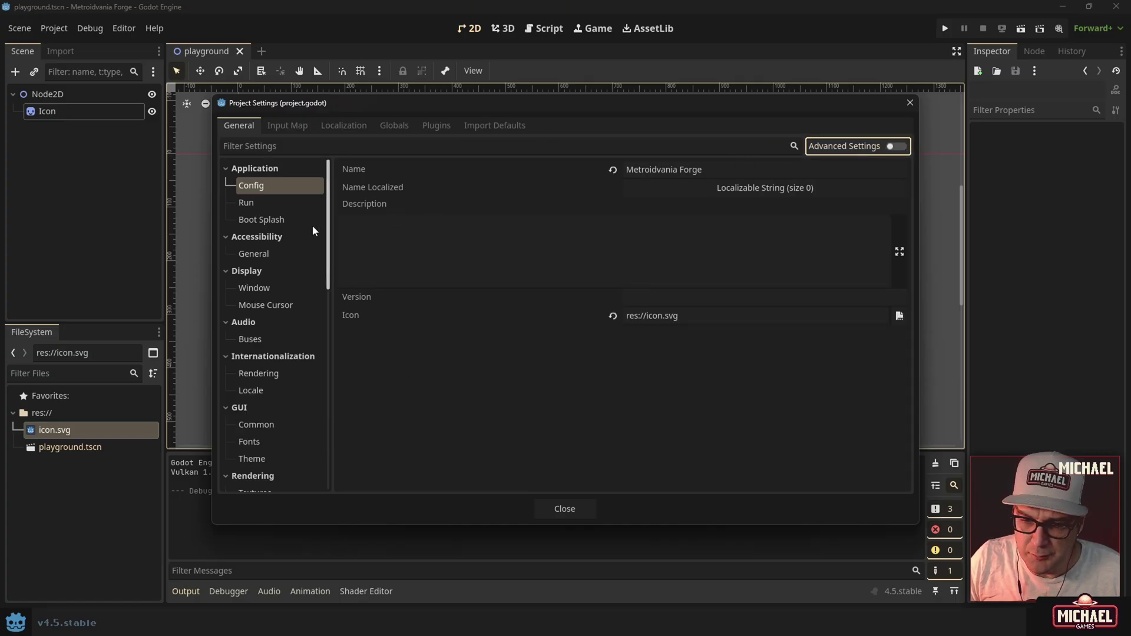
pyautogui.click(893, 147)
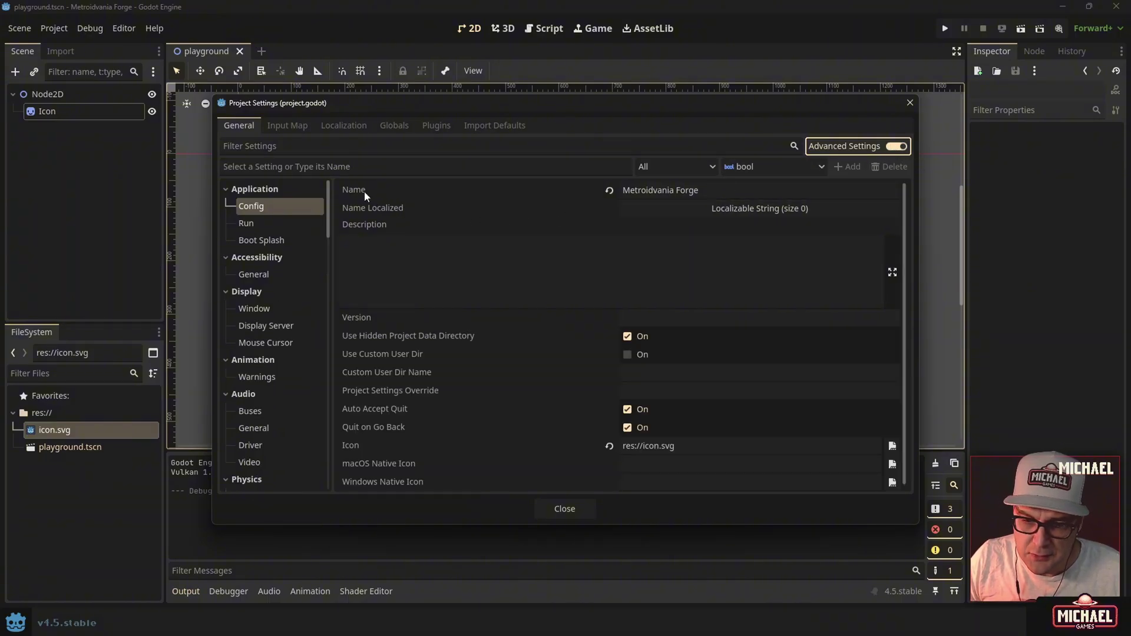
# Examine the Name, Name Localized, Description and Icon settings in the Application Config category.
pyautogui.click(675, 190)
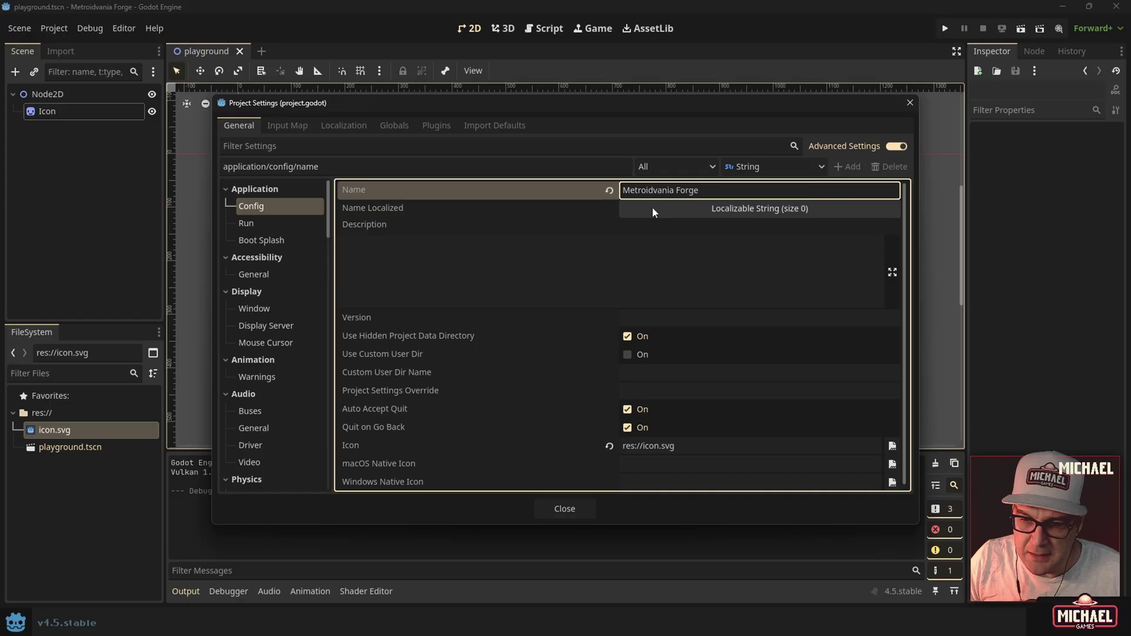
pyautogui.click(369, 209)
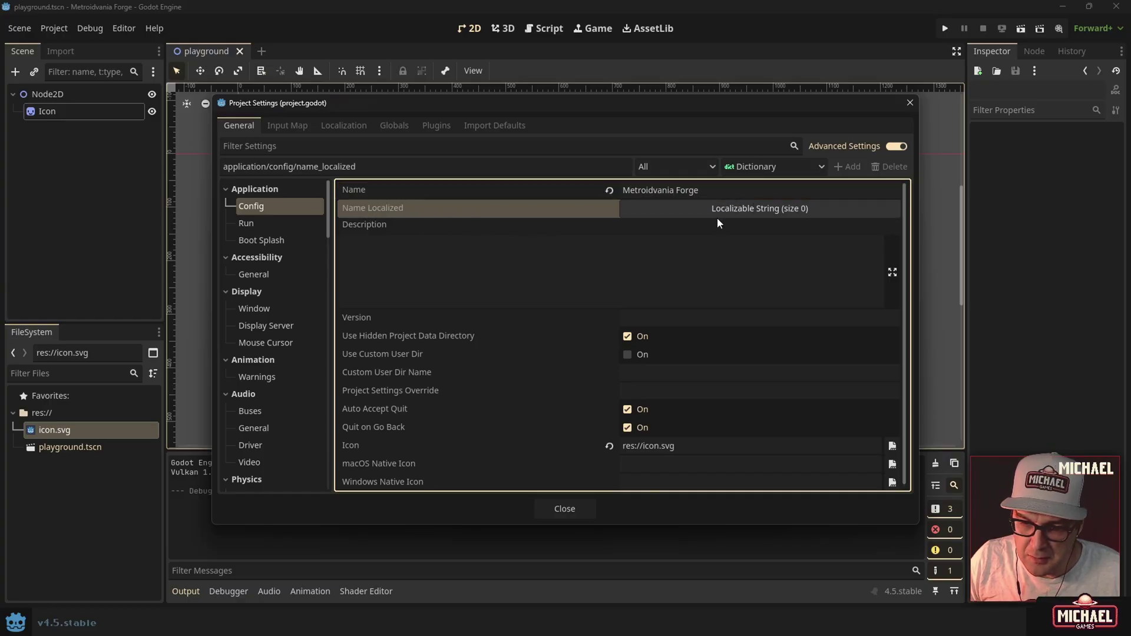
pyautogui.click(385, 253)
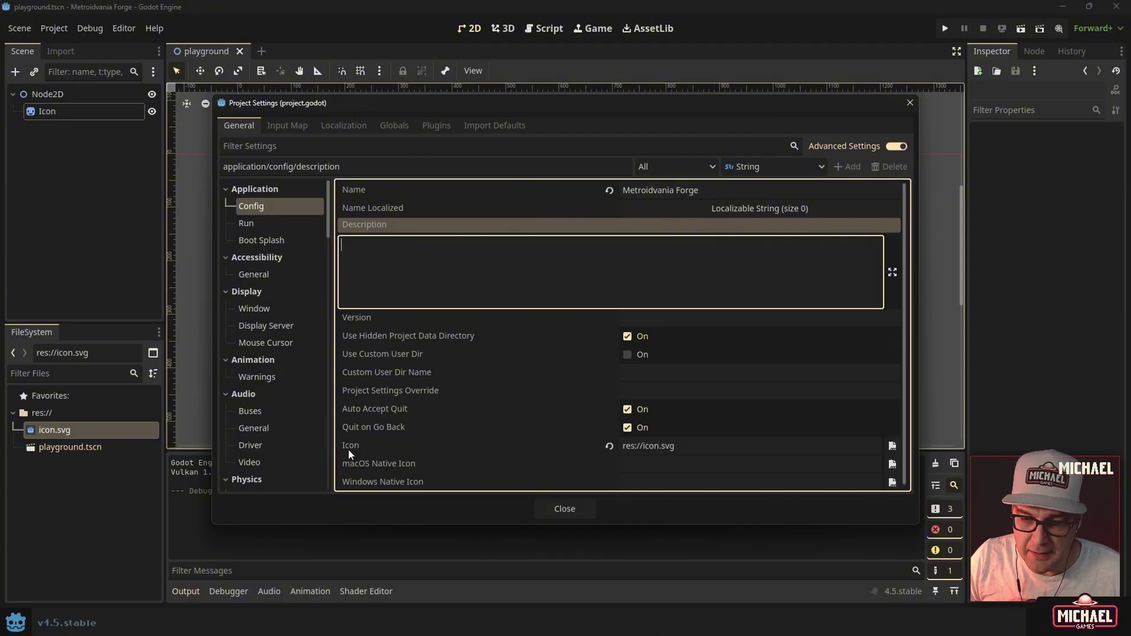
pyautogui.click(677, 443)
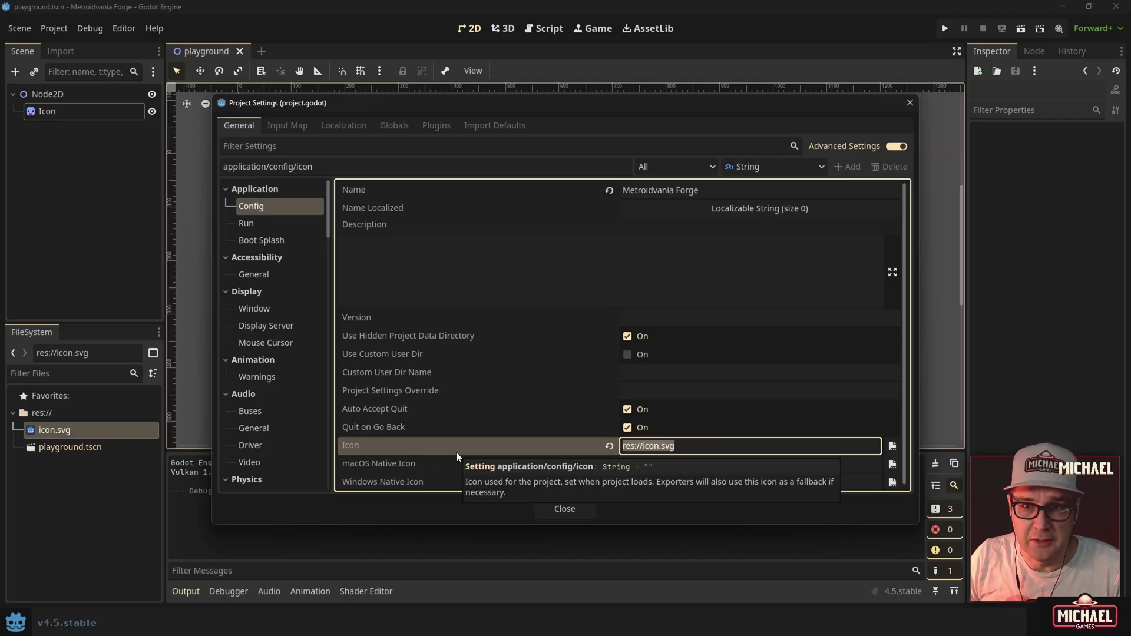
pyautogui.click(695, 445)
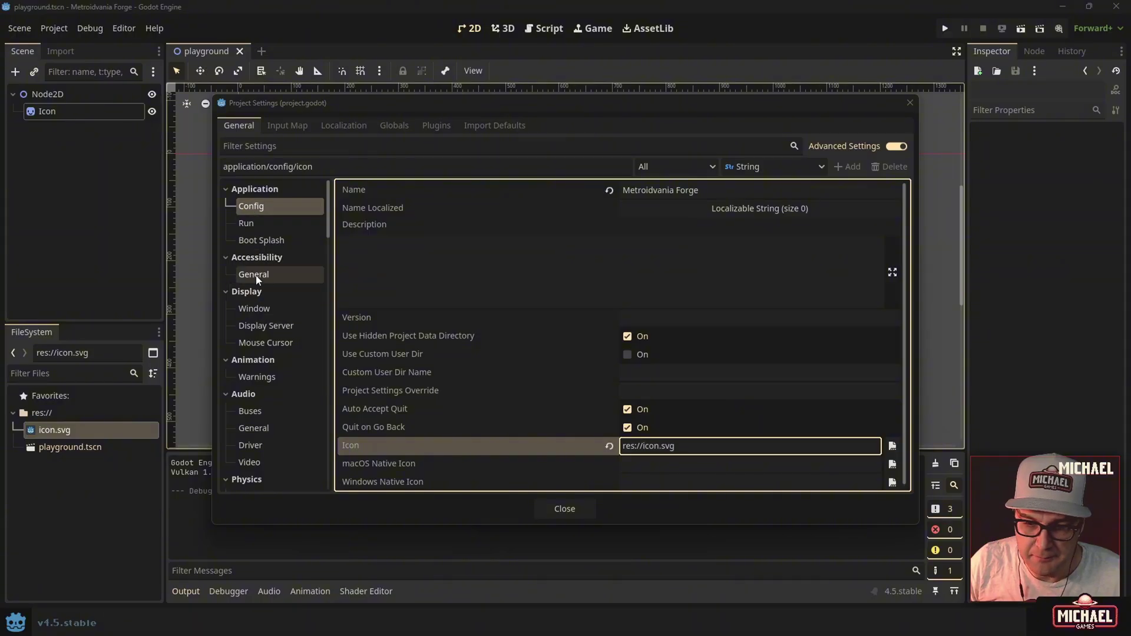
# Open the Display Window category and review the available window modes without changing the selection.
pyautogui.click(278, 309)
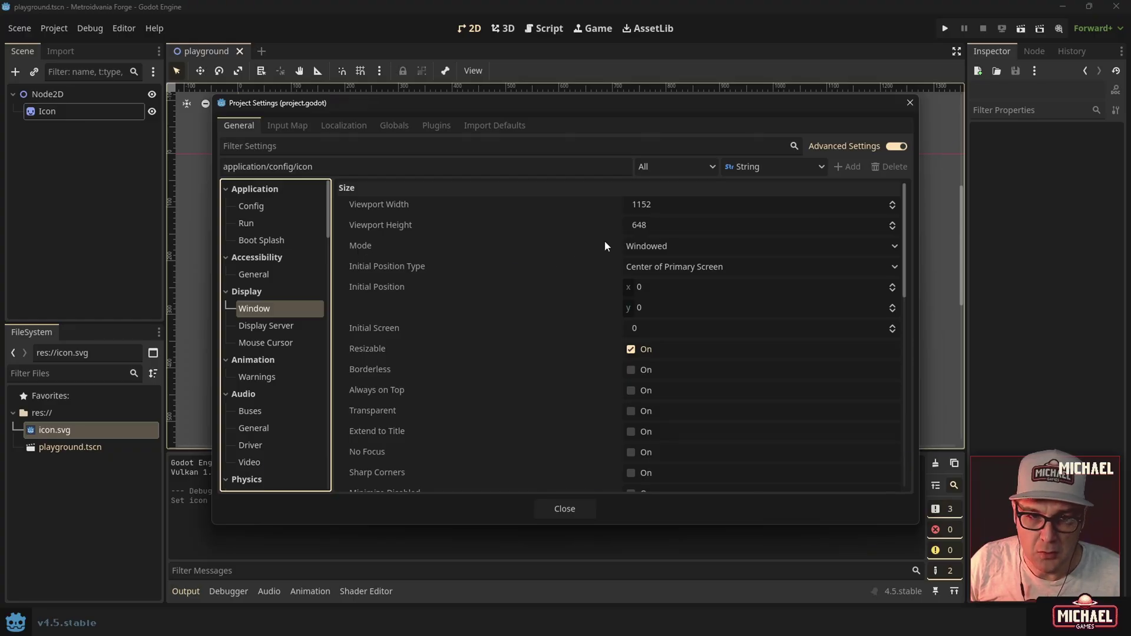
pyautogui.click(674, 246)
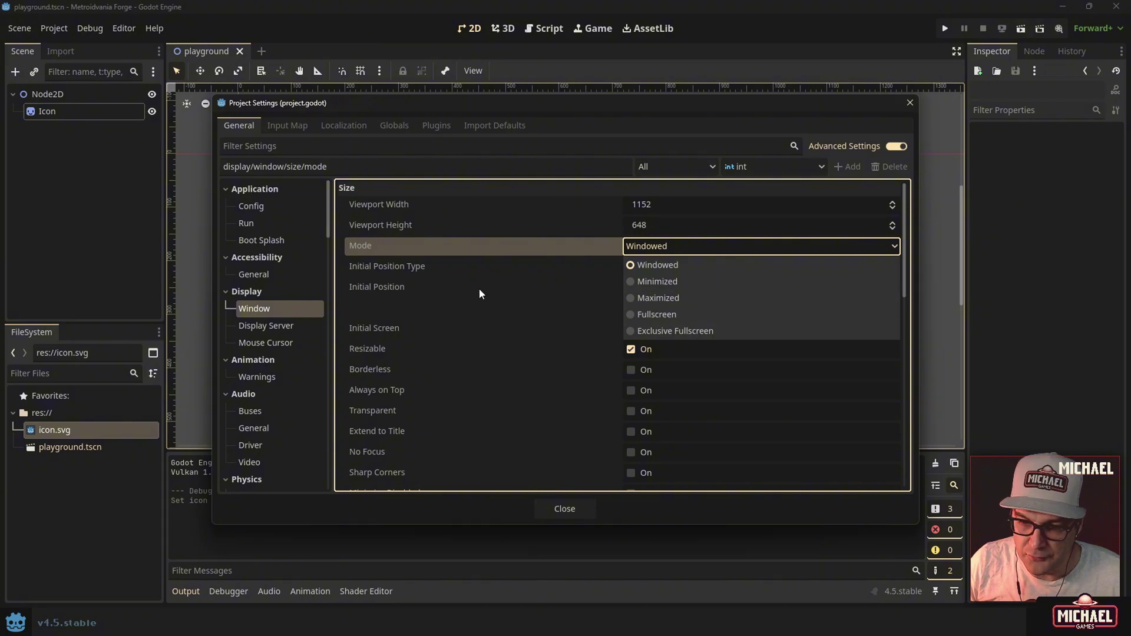
pyautogui.click(547, 191)
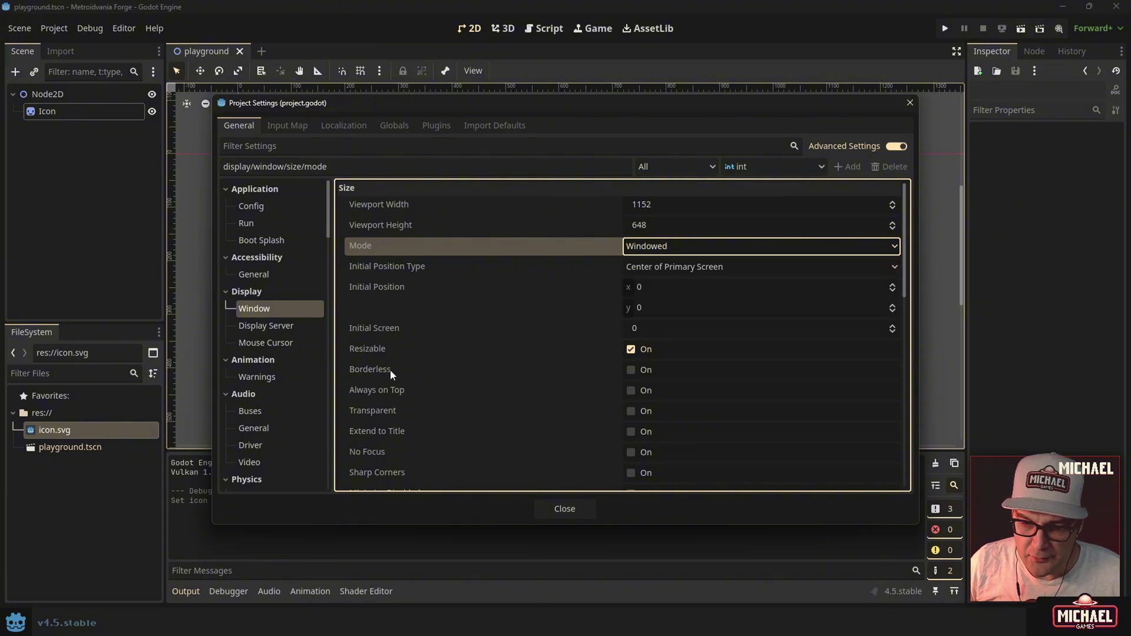
# Turn off Advanced Settings and examine the basic Size, Stretch, Handheld and V-Sync options of the Display Window category.
pyautogui.click(896, 146)
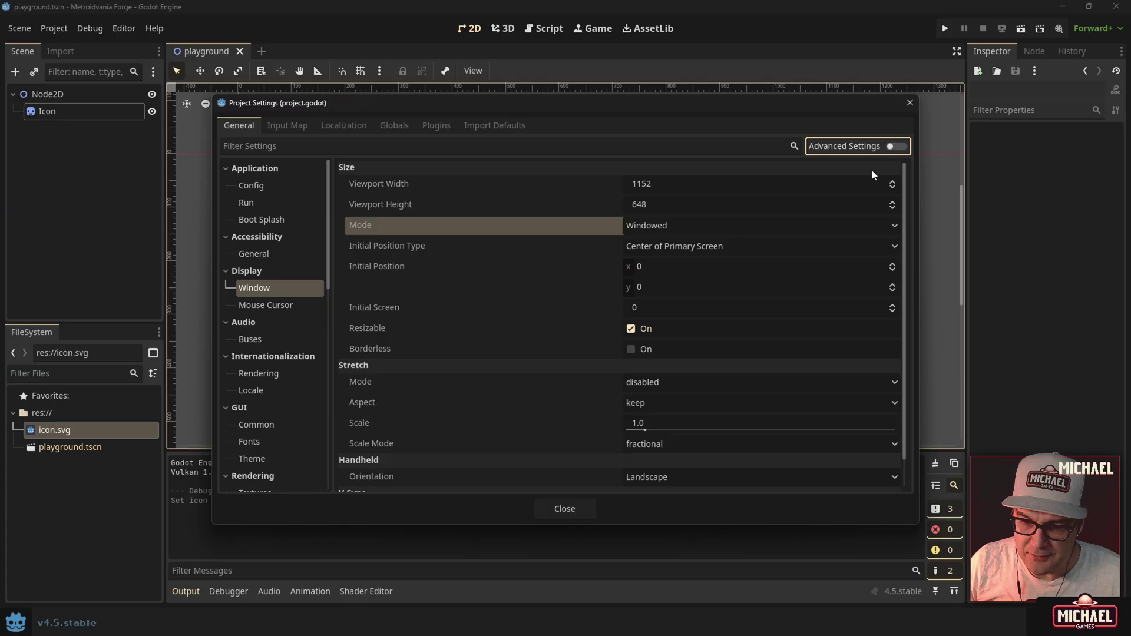
pyautogui.scroll(-1, 444, 252)
pyautogui.scroll(1, 446, 255)
pyautogui.scroll(-1, 448, 257)
pyautogui.scroll(1, 450, 257)
pyautogui.scroll(-1, 450, 257)
pyautogui.scroll(1, 454, 259)
pyautogui.scroll(-1, 454, 259)
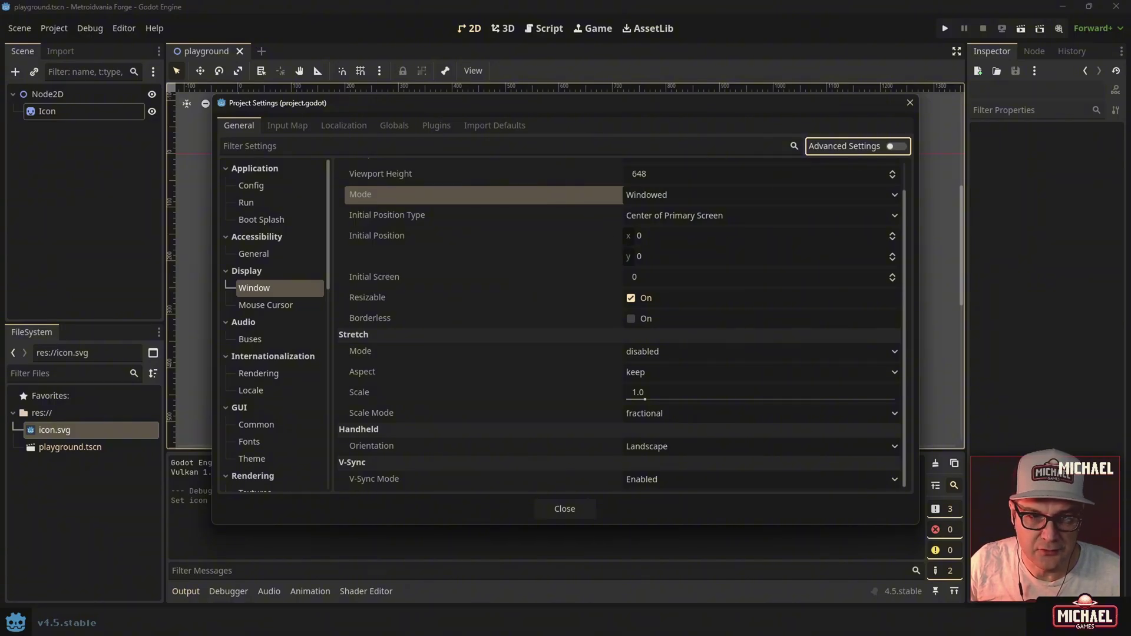
pyautogui.scroll(1, 374, 348)
pyautogui.scroll(-1, 376, 338)
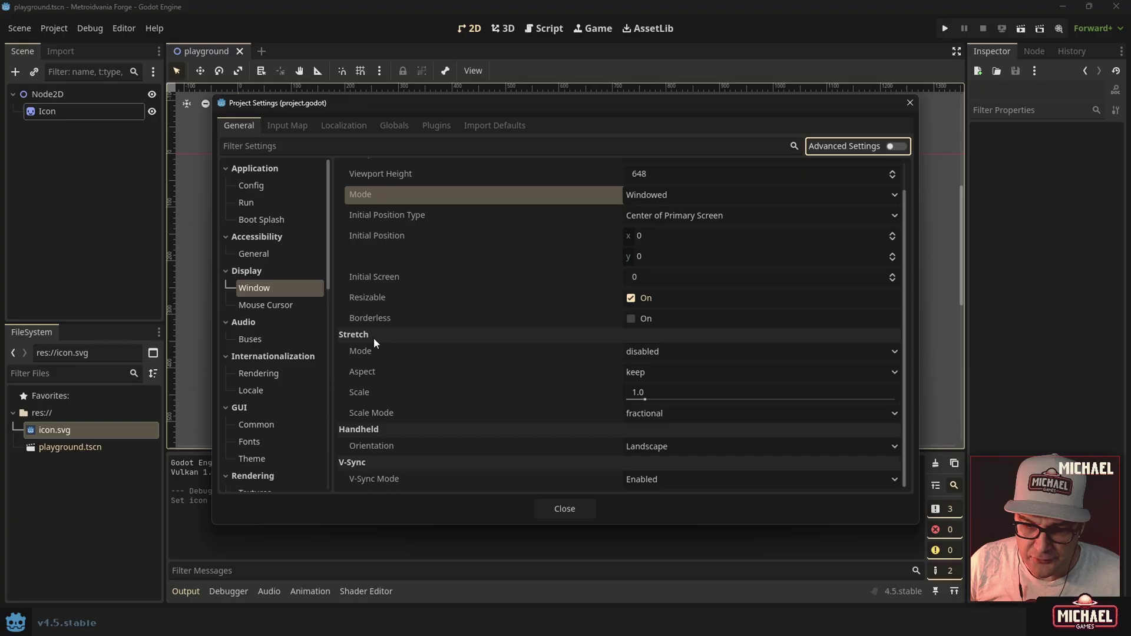
# Set the window's Stretch Mode to canvas_items and check the Scale Mode options without changing them.
pyautogui.click(658, 353)
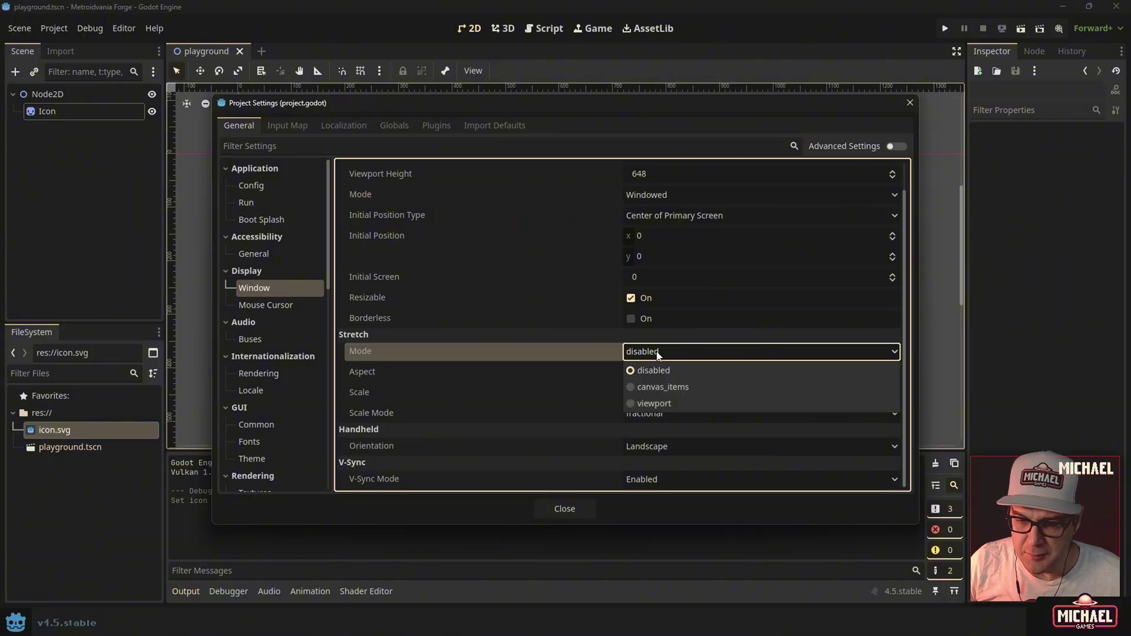
pyautogui.click(632, 387)
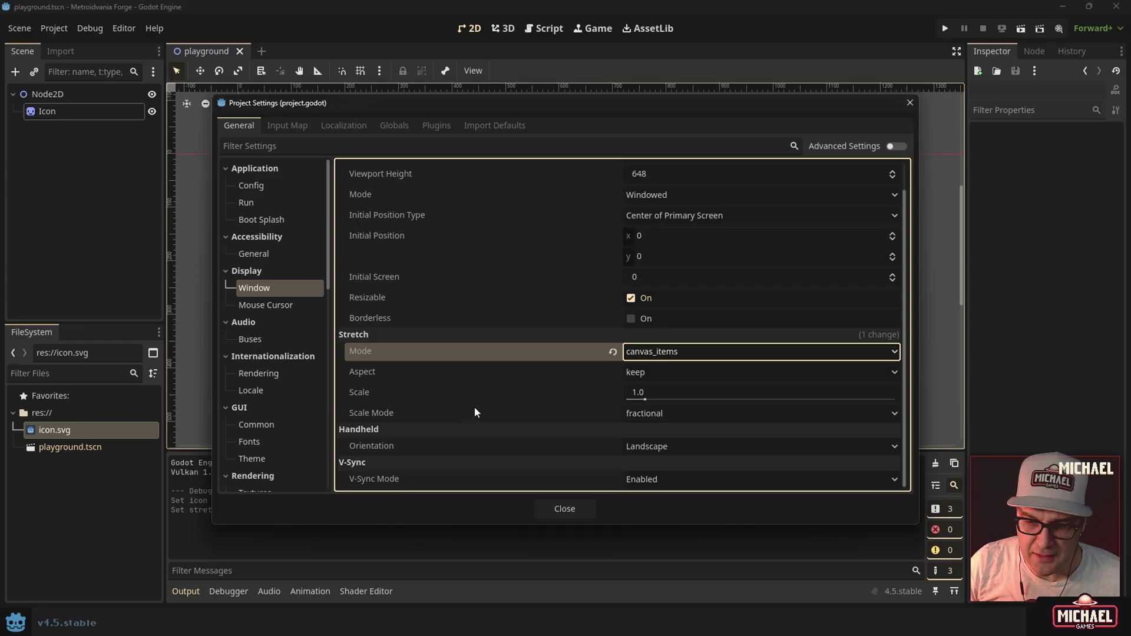
pyautogui.click(643, 416)
pyautogui.click(648, 417)
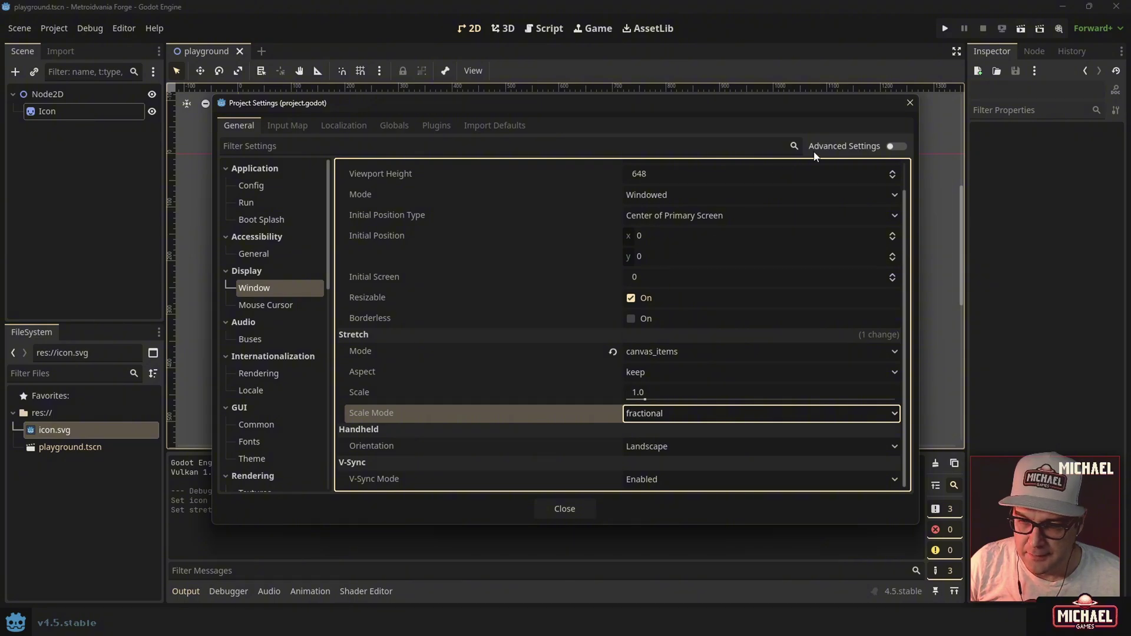
# Turn on Advanced Settings and set the Viewport Width to 480 and the Viewport Height to 270.
pyautogui.click(896, 148)
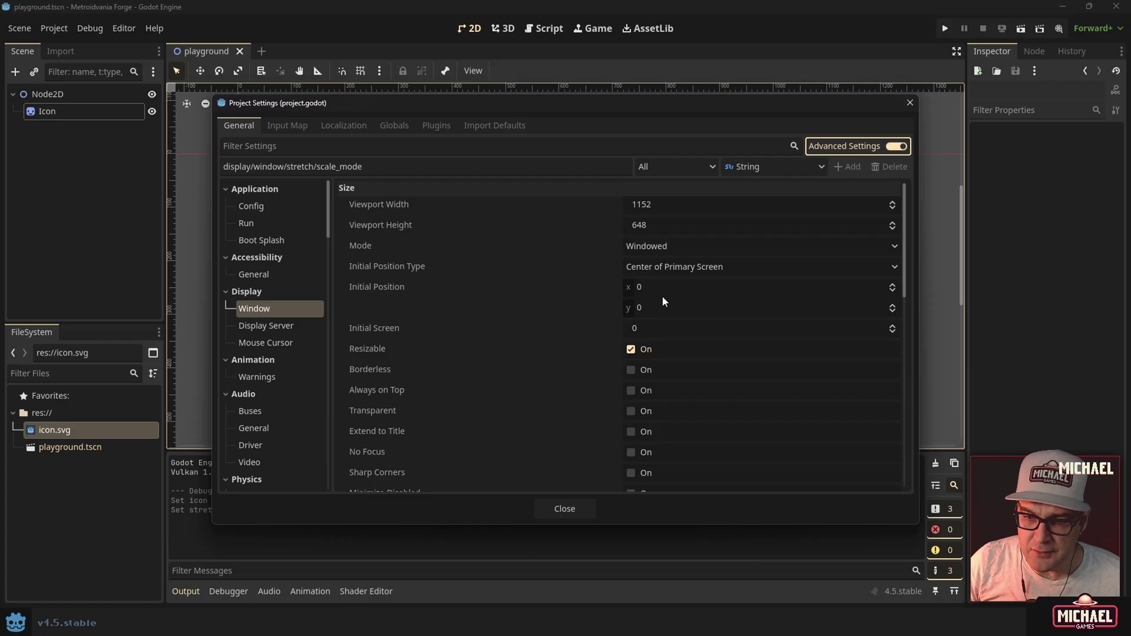
pyautogui.click(659, 204)
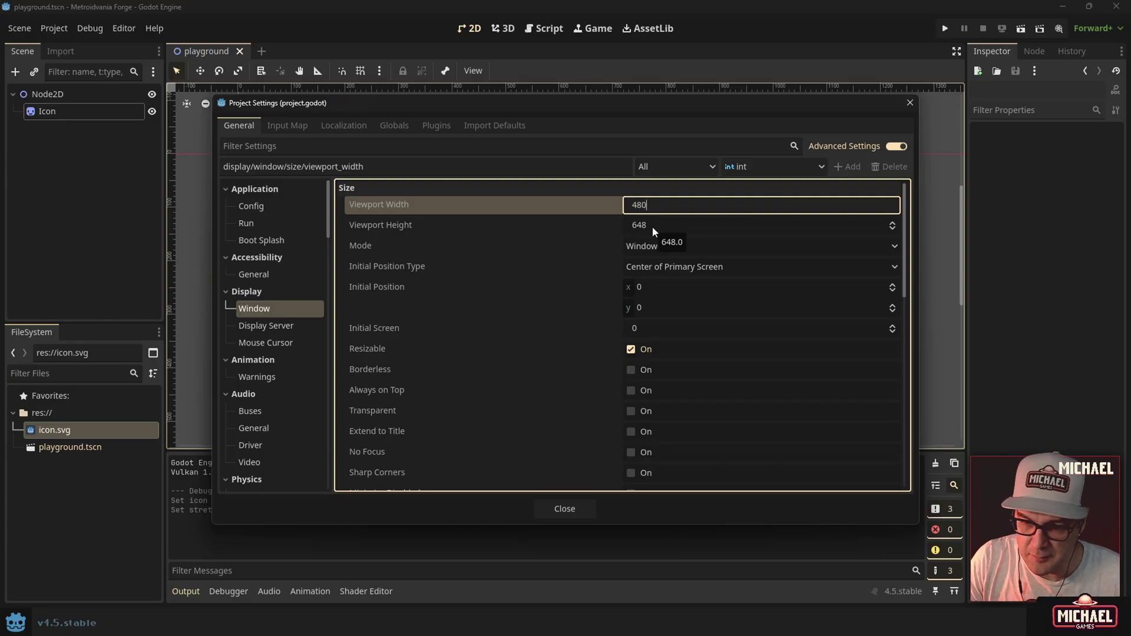
pyautogui.press('Tab')
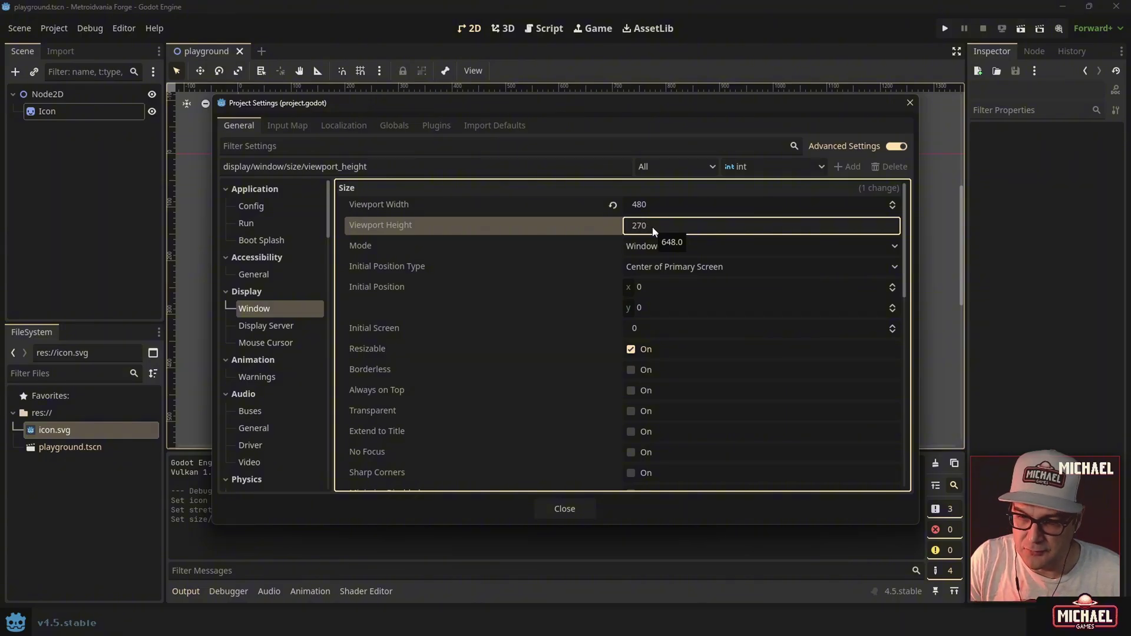
pyautogui.press('Tab')
pyautogui.click(653, 227)
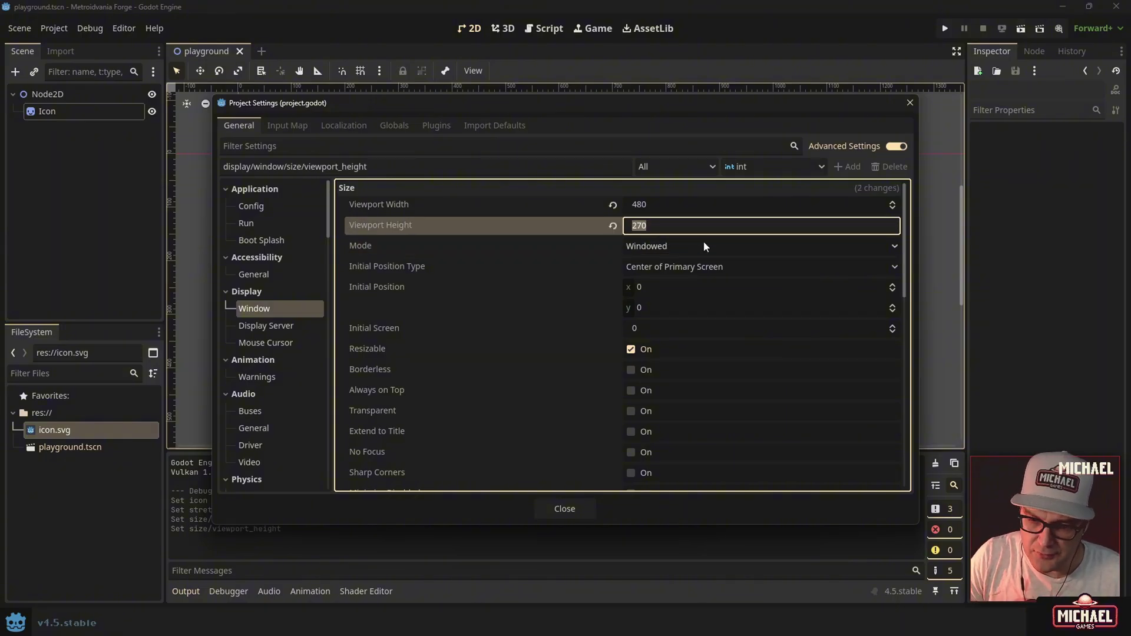
# Multiply the Viewport Width by 4 as a trial calculation and set it back to 480.
pyautogui.click(657, 206)
pyautogui.click(666, 206)
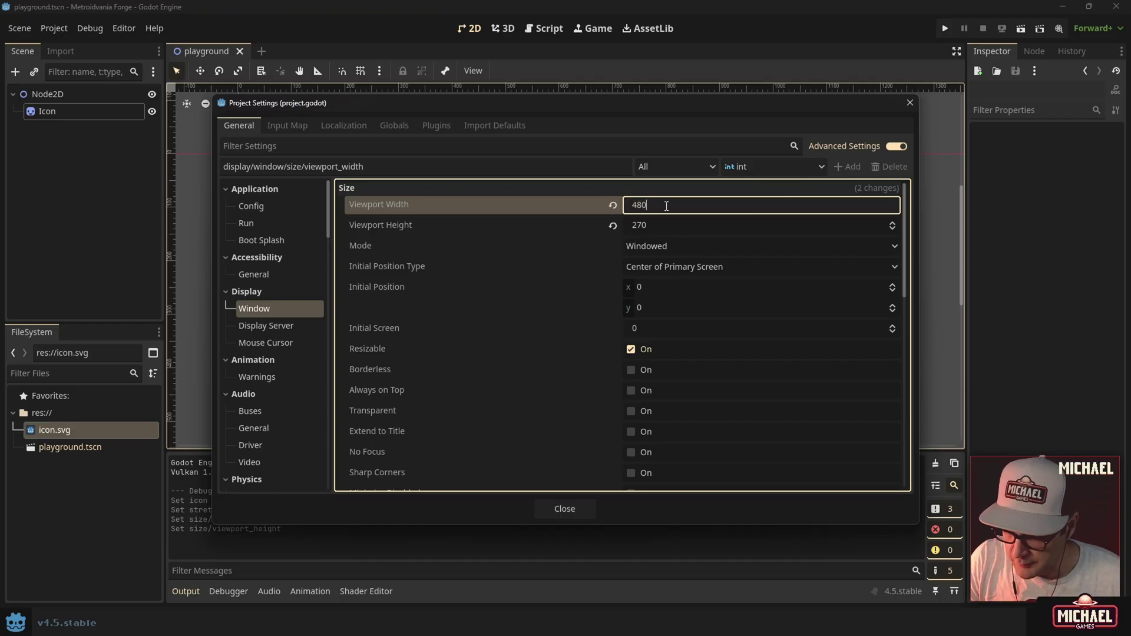
pyautogui.press('Return')
pyautogui.write('*4')
pyautogui.press('Return')
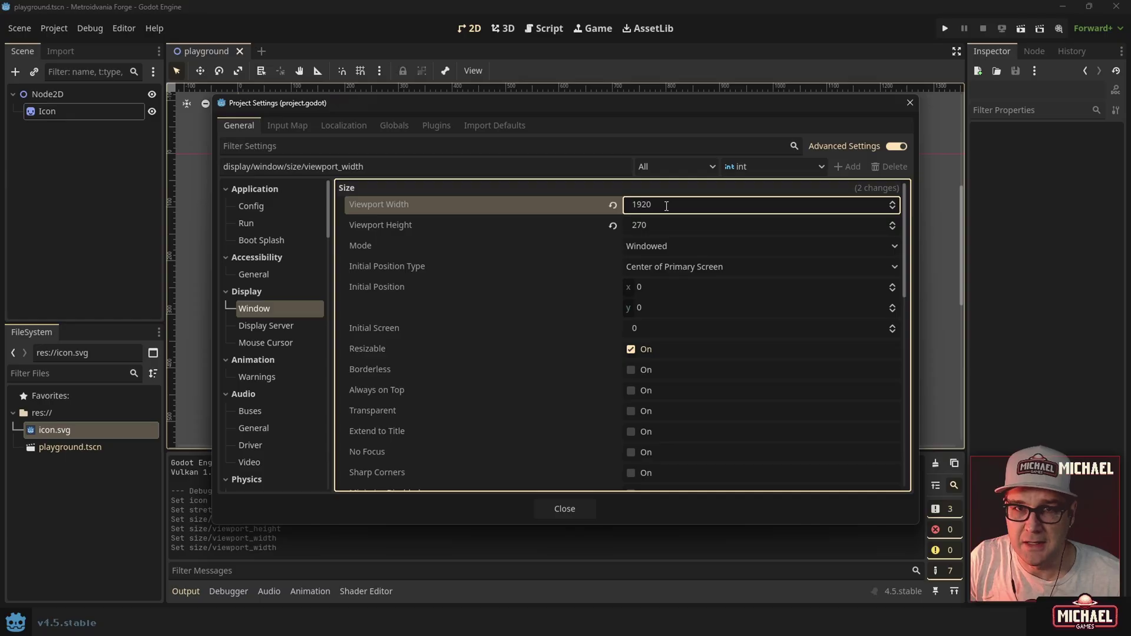
pyautogui.click(661, 205)
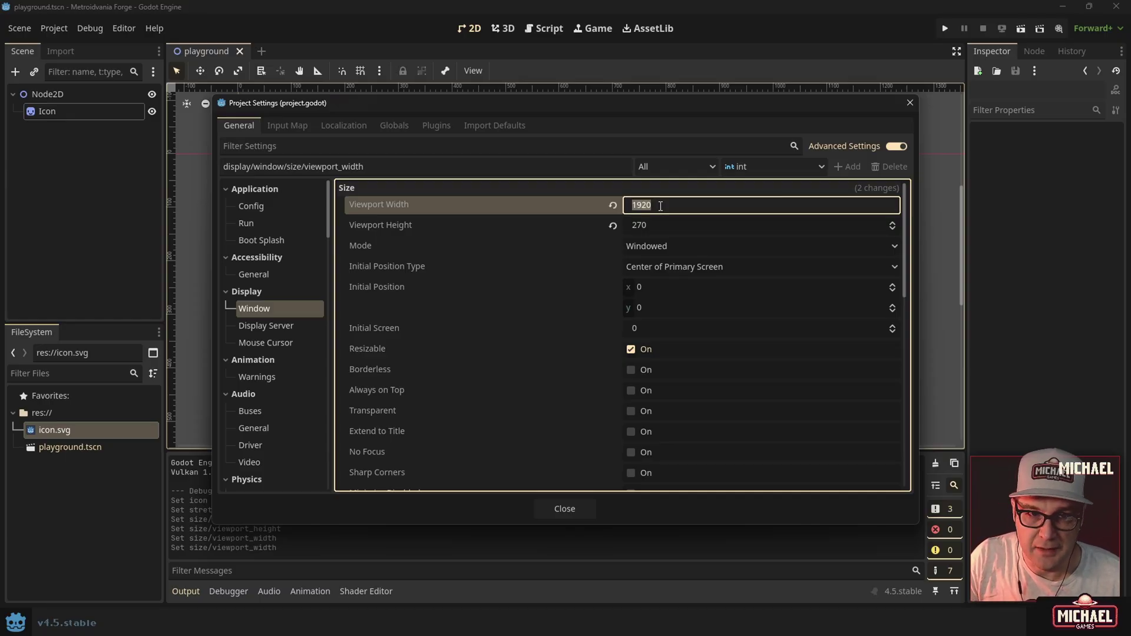
pyautogui.write('480')
pyautogui.press('Return')
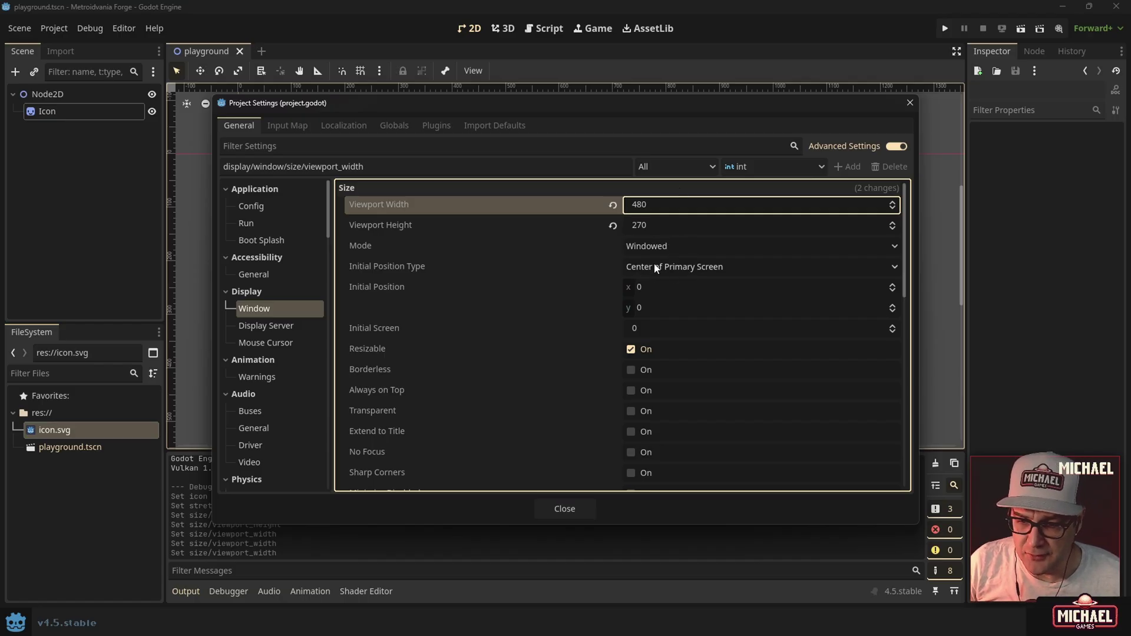
# Set the Window Width Override to 1440 and the Window Height Override to 810, and close the project settings.
pyautogui.scroll(-4, 673, 270)
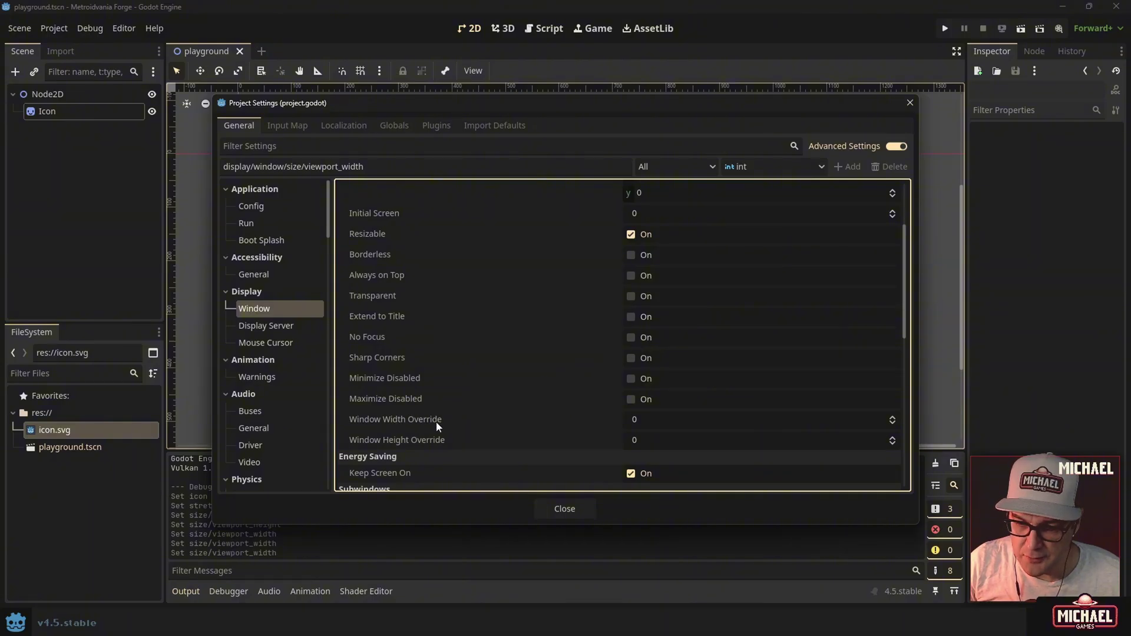
pyautogui.click(665, 420)
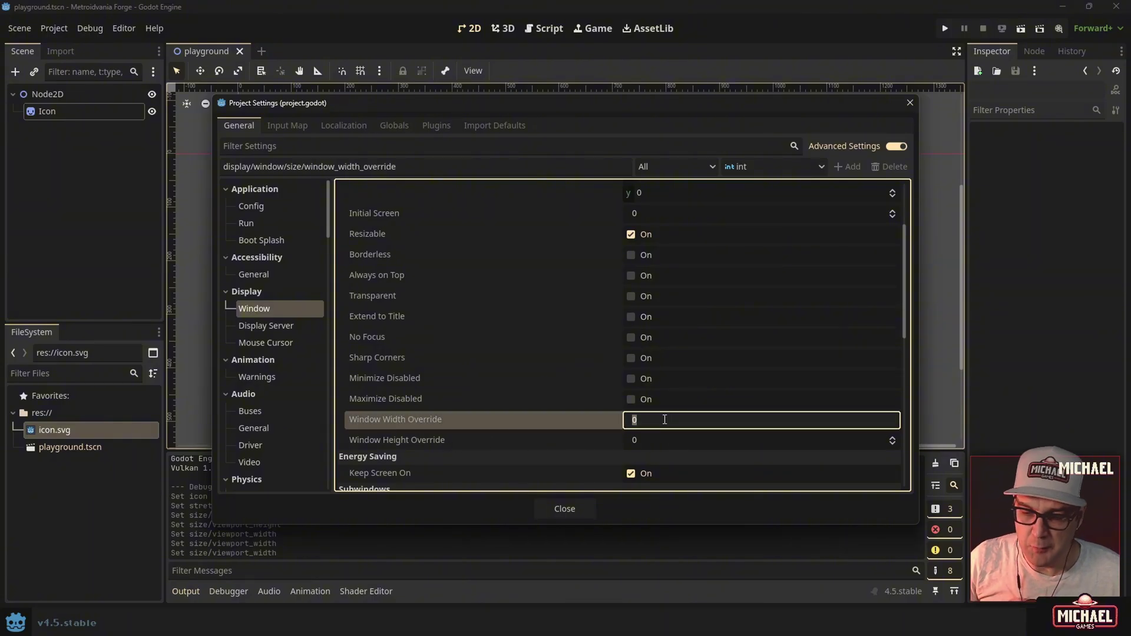
pyautogui.scroll(4, 696, 257)
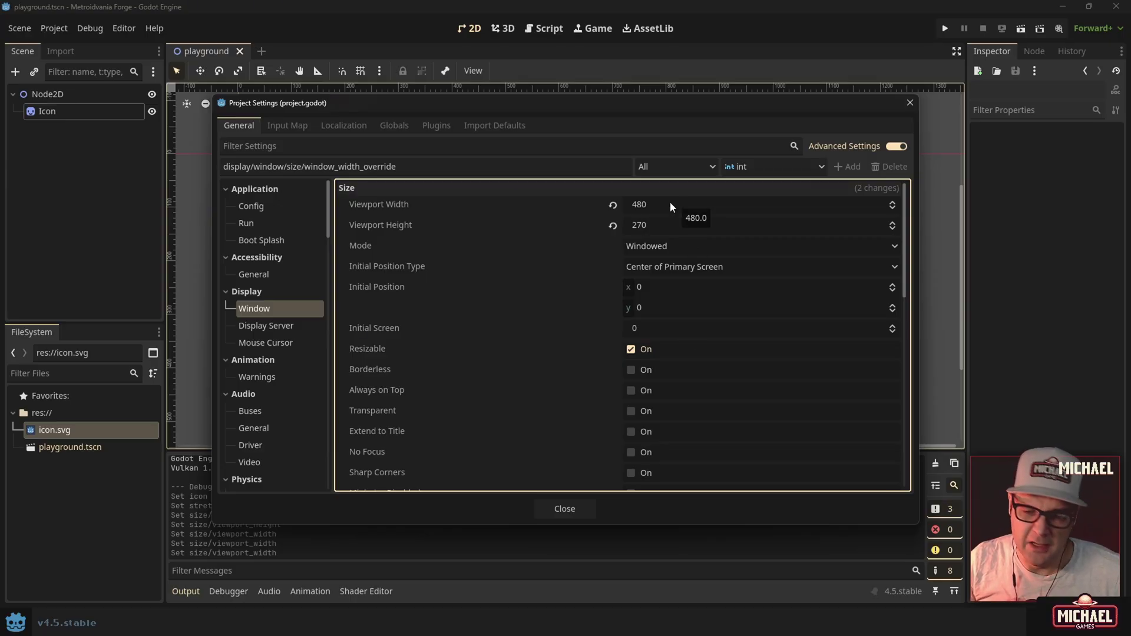
pyautogui.scroll(-4, 645, 205)
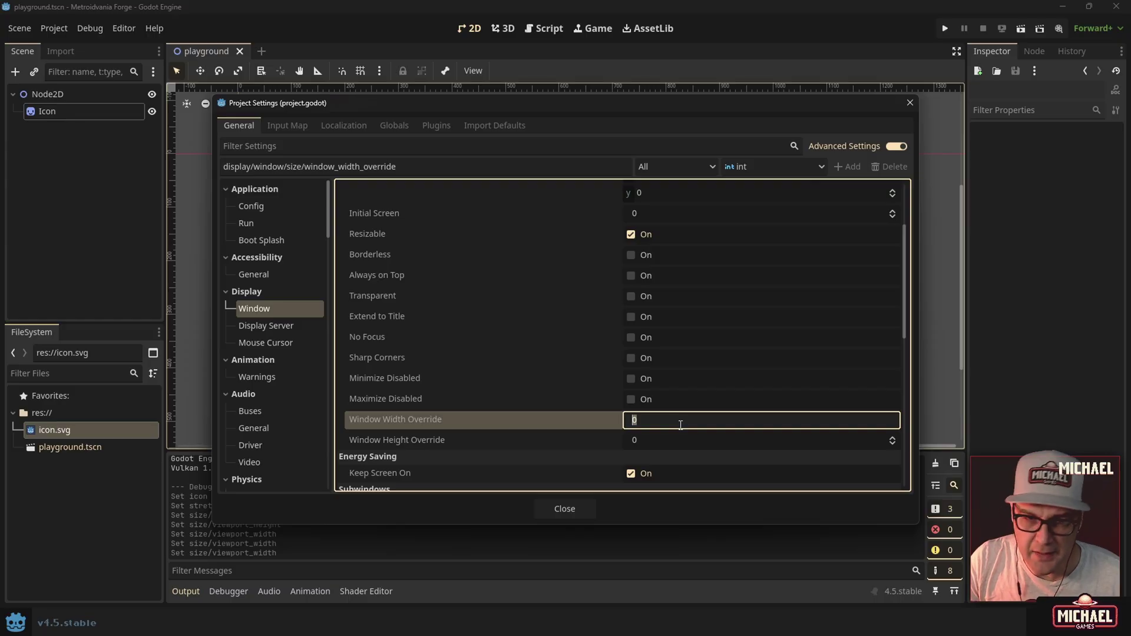
pyautogui.write('1440')
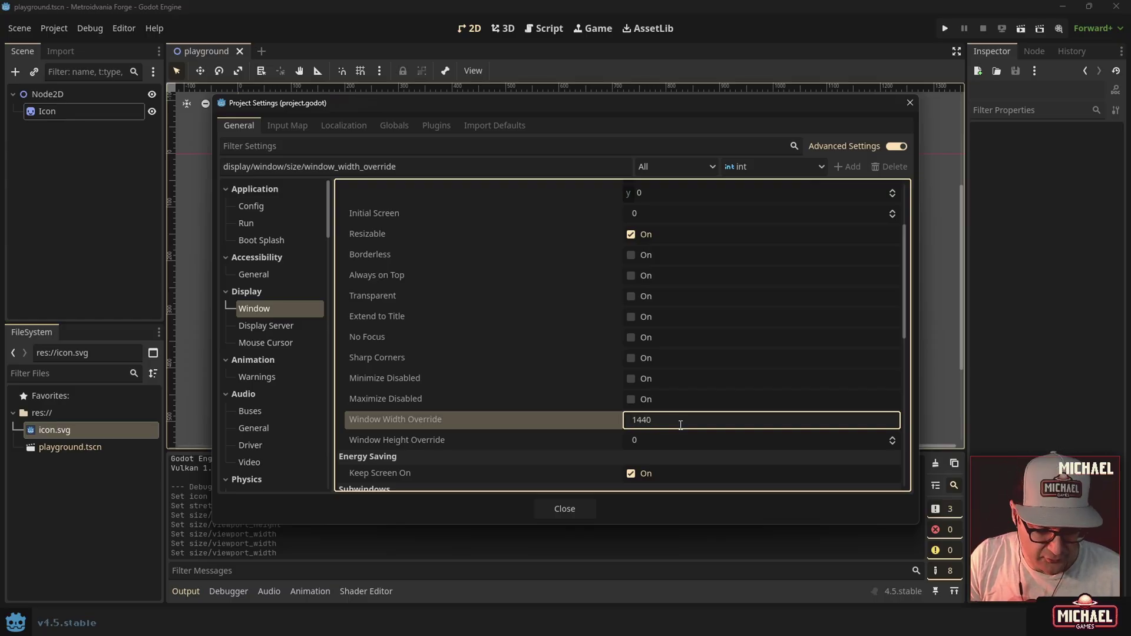
pyautogui.press('Tab')
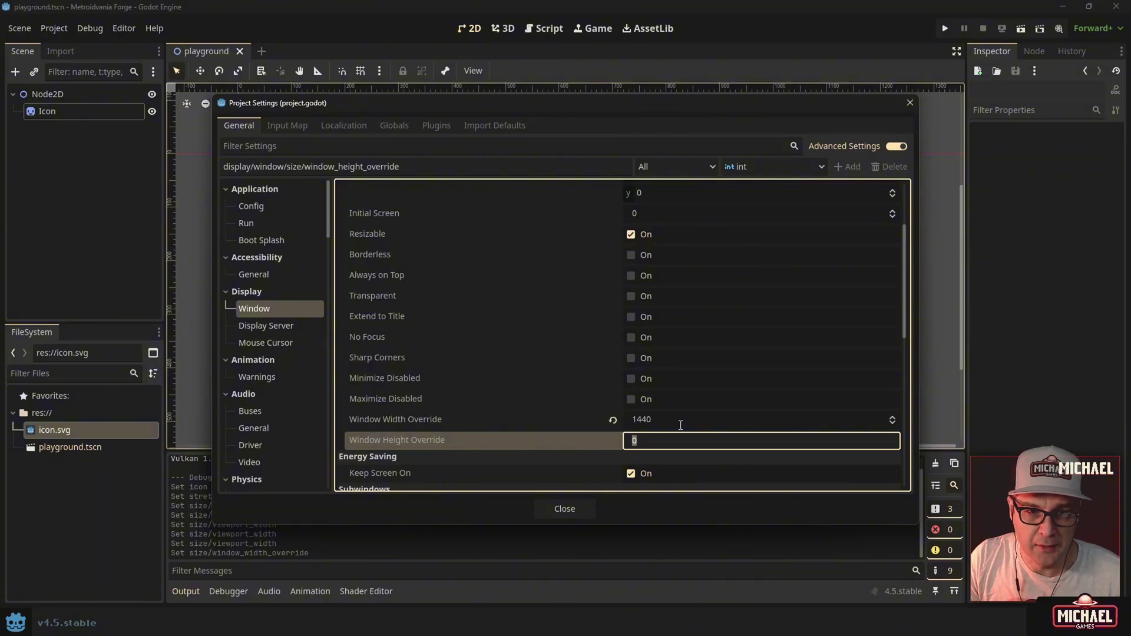
pyautogui.write('810')
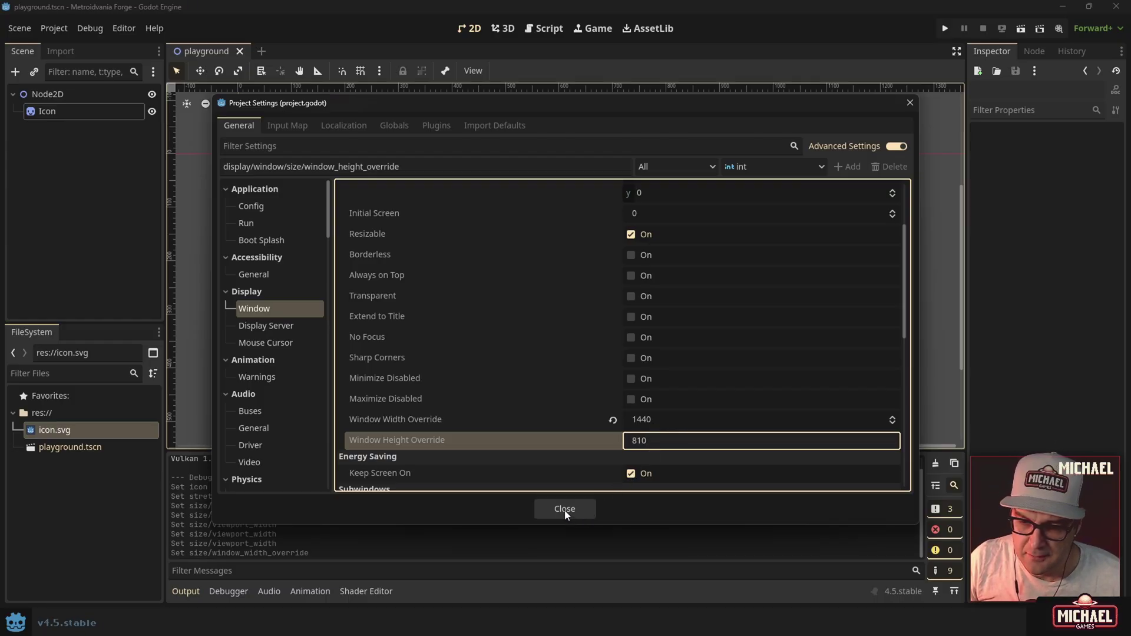
pyautogui.scroll(4, 665, 239)
pyautogui.scroll(-4, 628, 207)
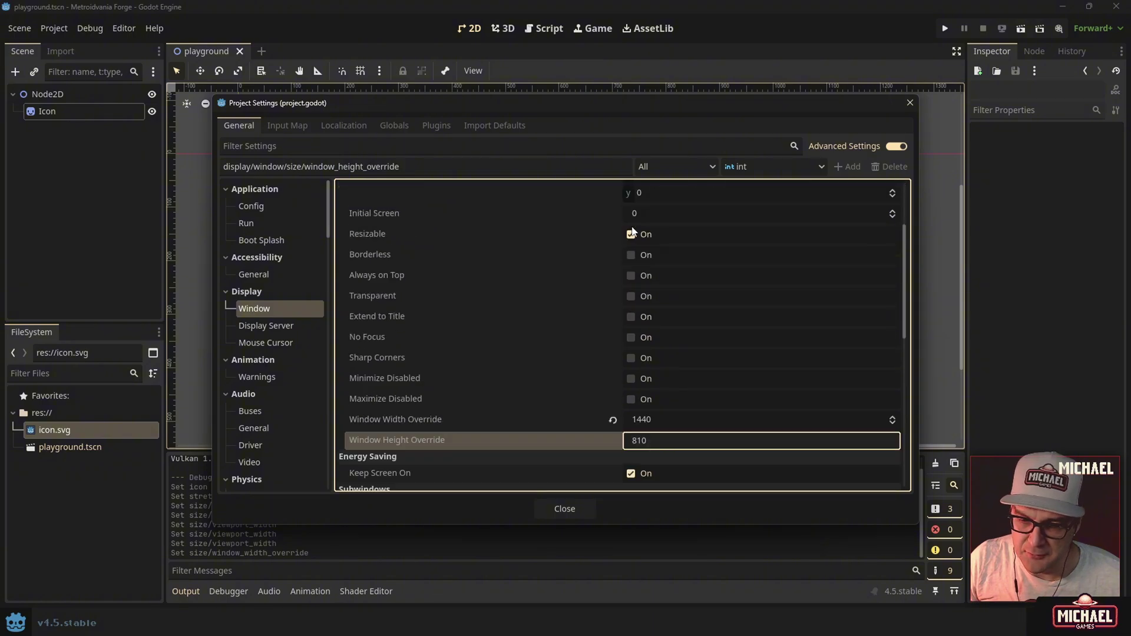
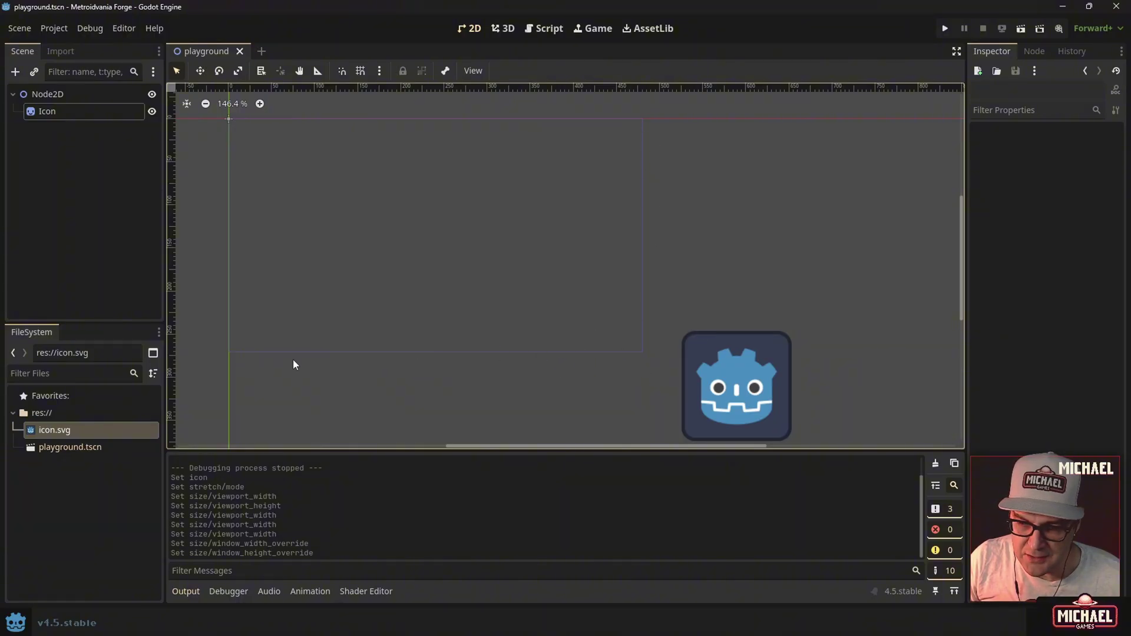
# Compare the icon's position with the resized viewport frame, run the project to test the window size, and close the game window.
pyautogui.scroll(-5, 489, 344)
pyautogui.moveTo(398, 399); pyautogui.dragTo(318, 219, button='middle')
pyautogui.scroll(-2, 317, 219)
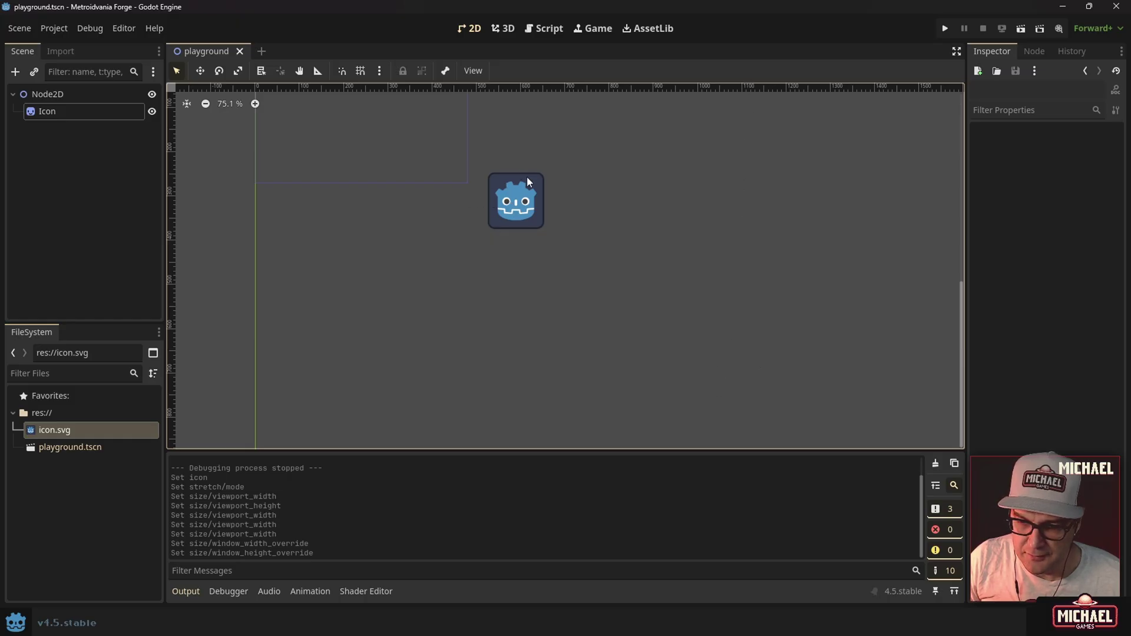
pyautogui.moveTo(527, 177); pyautogui.dragTo(574, 295, button='middle')
pyautogui.scroll(2, 407, 173)
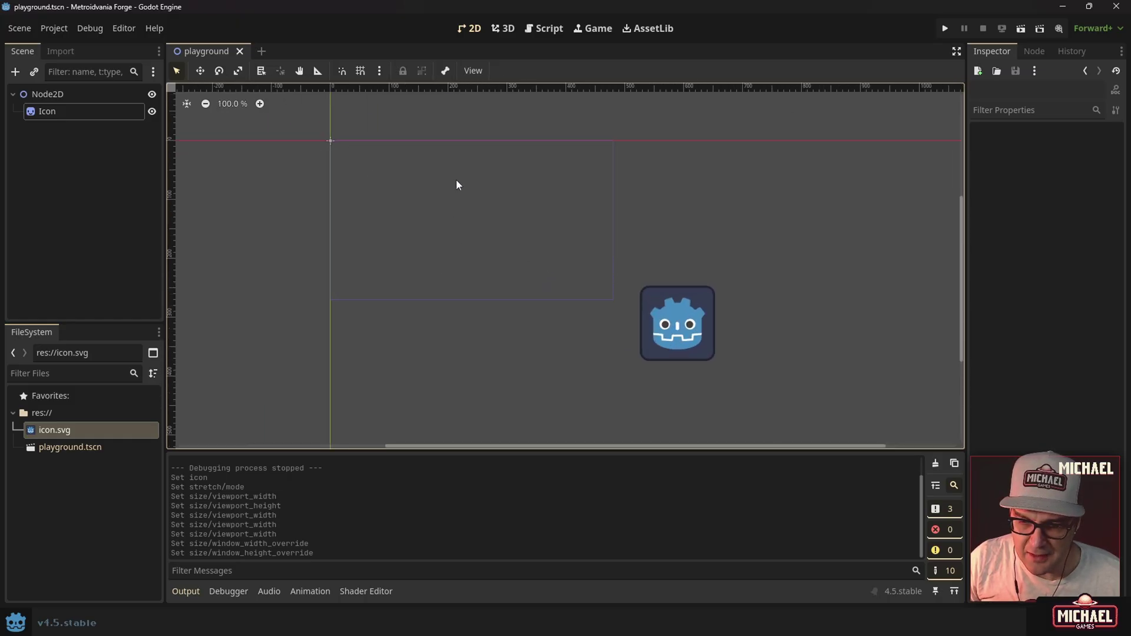
pyautogui.press('F5')
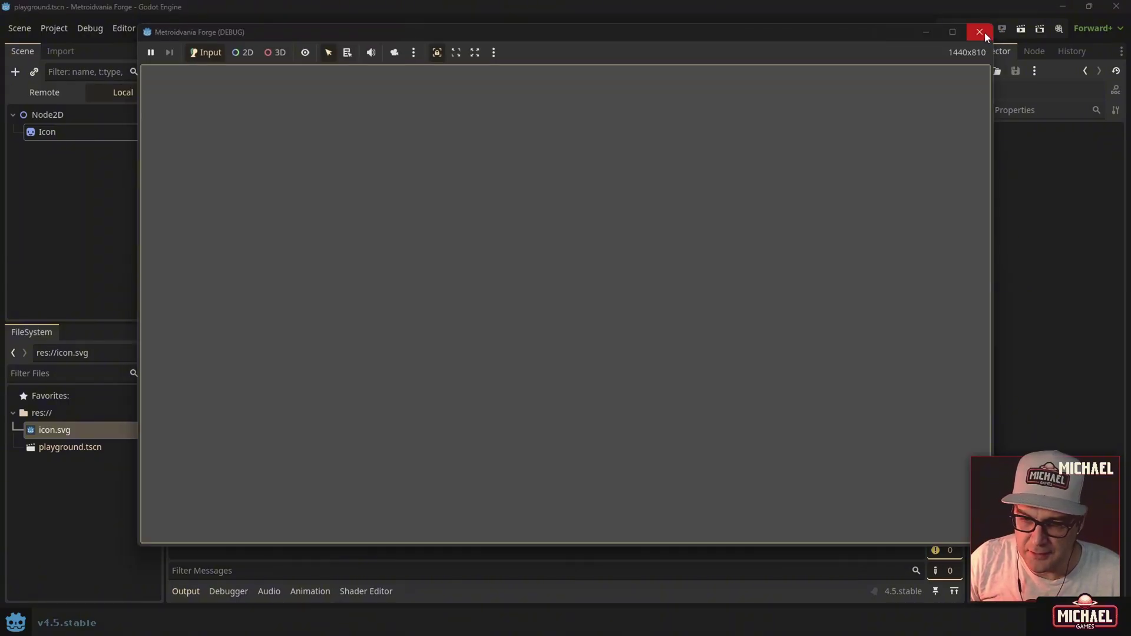
pyautogui.click(984, 31)
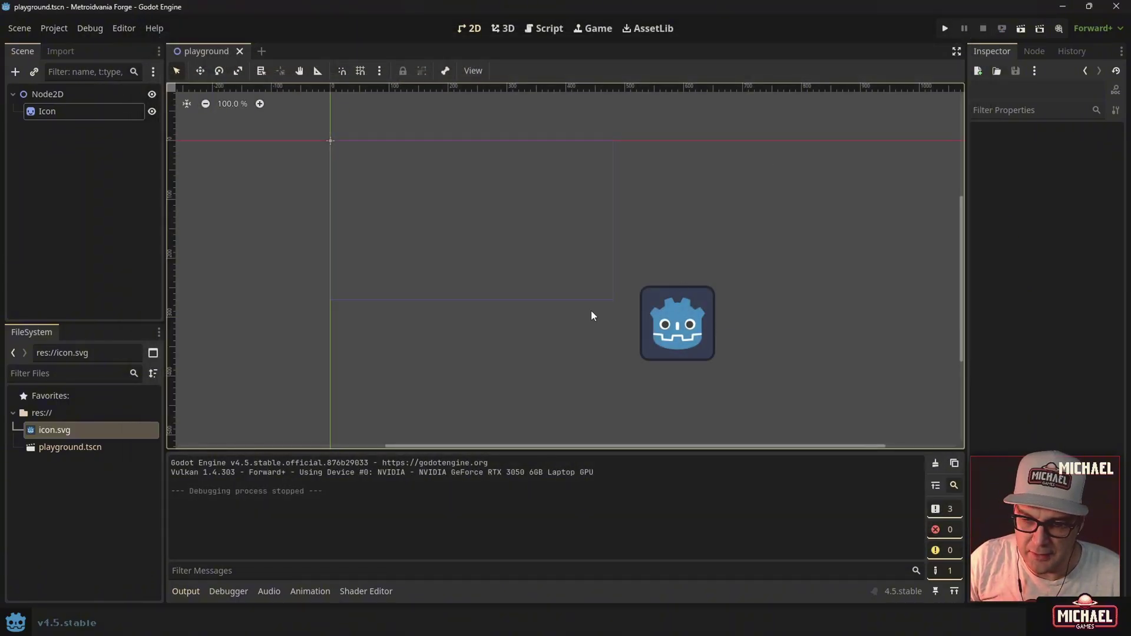
# Move the Icon sprite near the centre of the viewport frame, test-run the project and close the game window.
pyautogui.click(65, 112)
pyautogui.press('w')
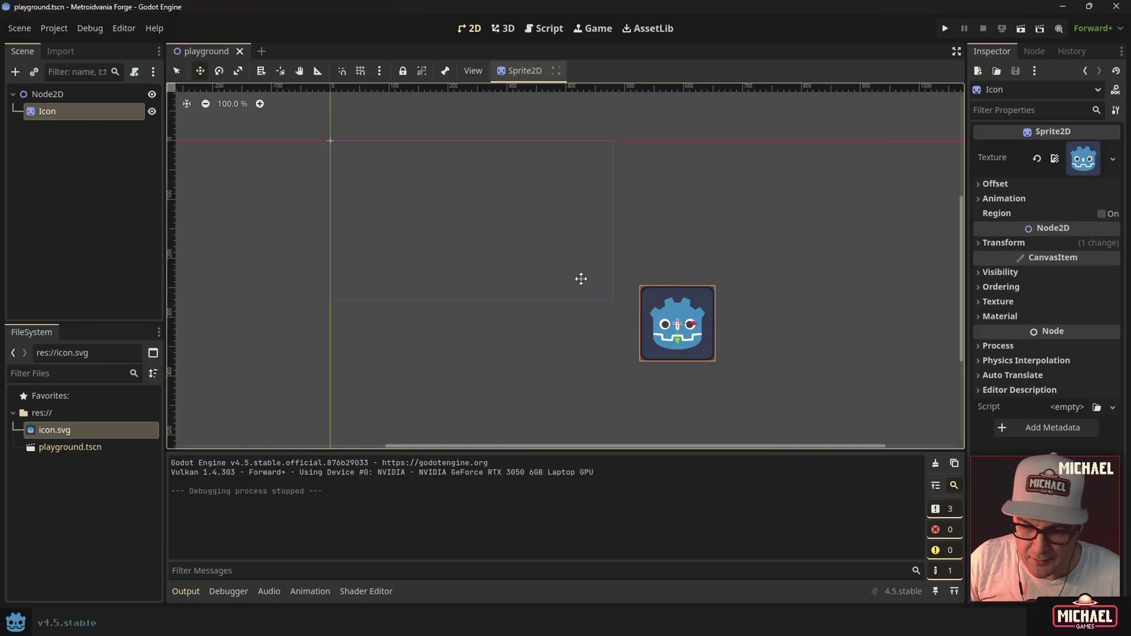
pyautogui.moveTo(688, 348); pyautogui.dragTo(488, 250)
pyautogui.press('F5')
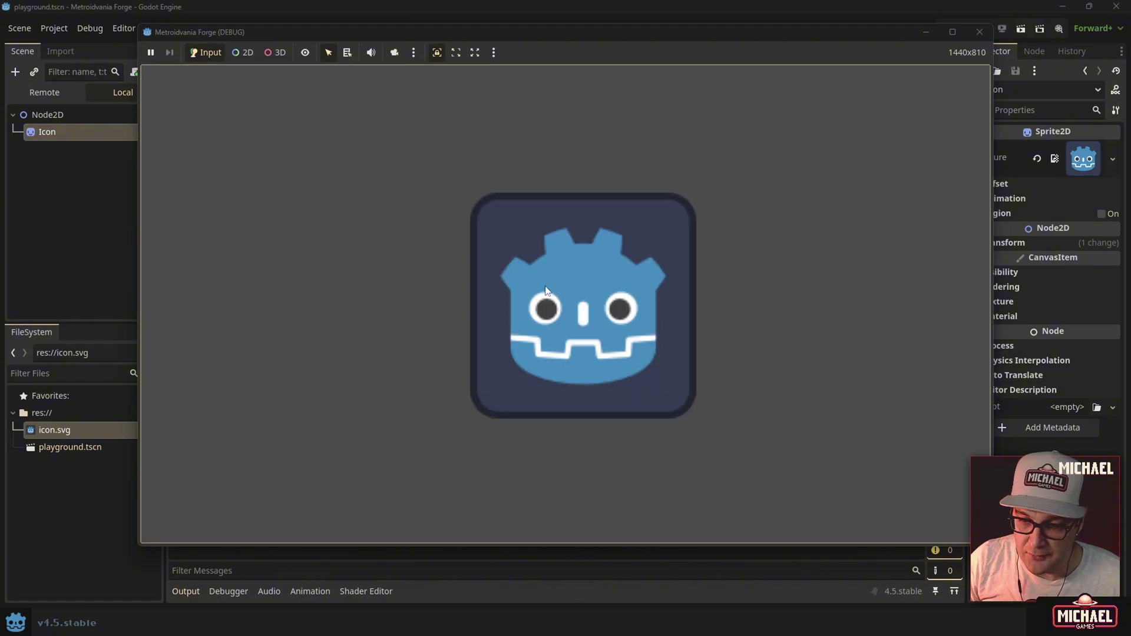
pyautogui.click(975, 35)
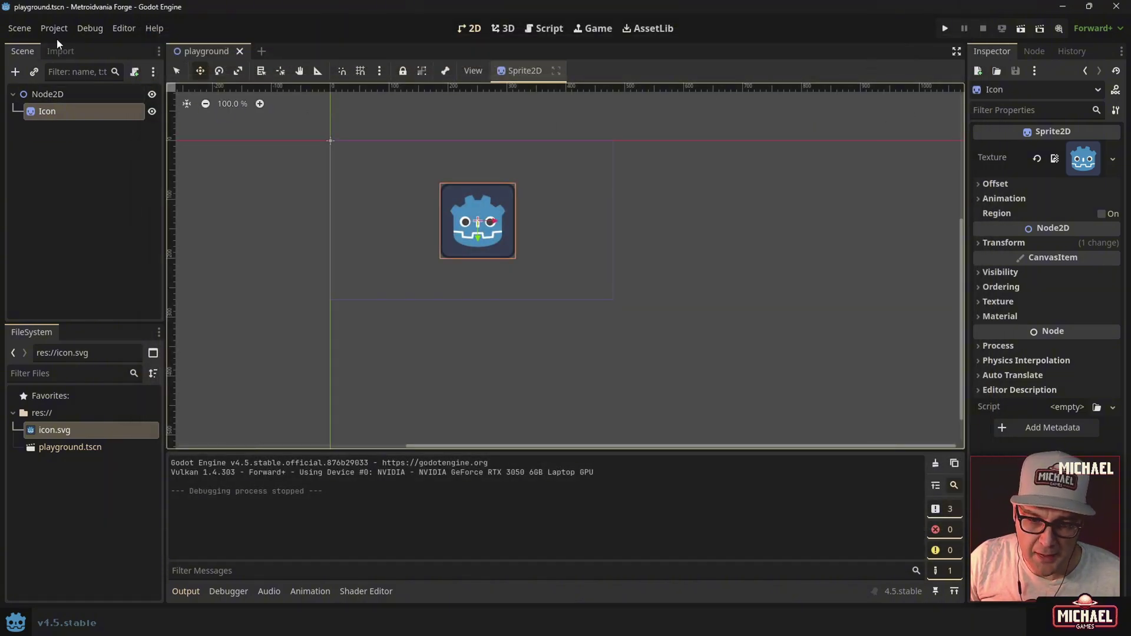
# Set the window Stretch Mode to viewport in the project settings, test-run the project and close the game window.
pyautogui.click(56, 33)
pyautogui.click(64, 45)
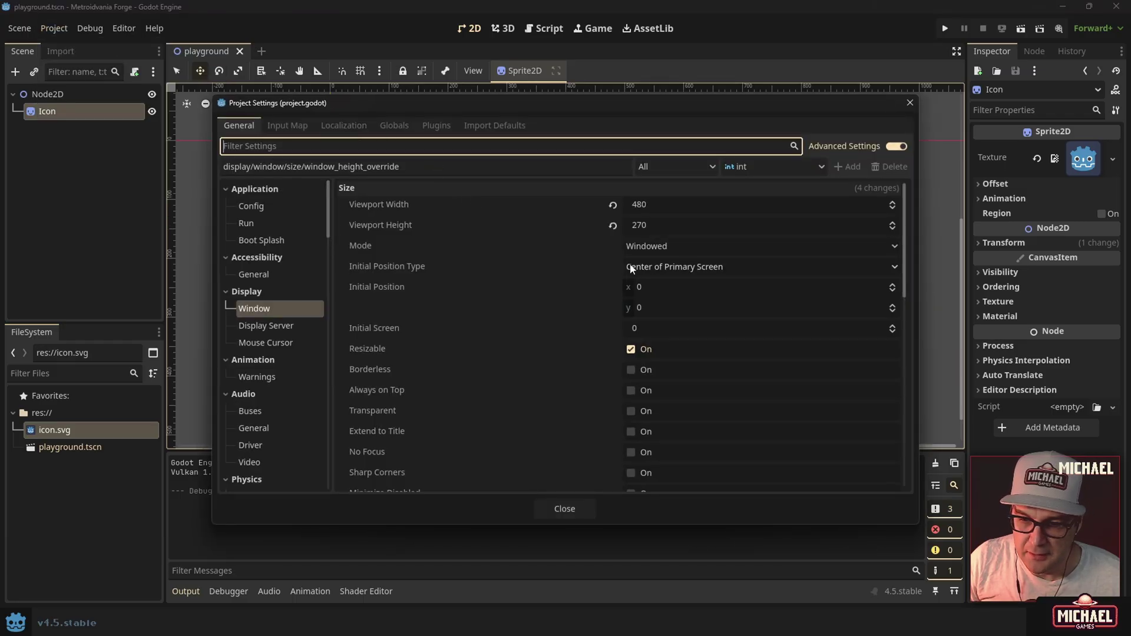
pyautogui.scroll(-7, 643, 306)
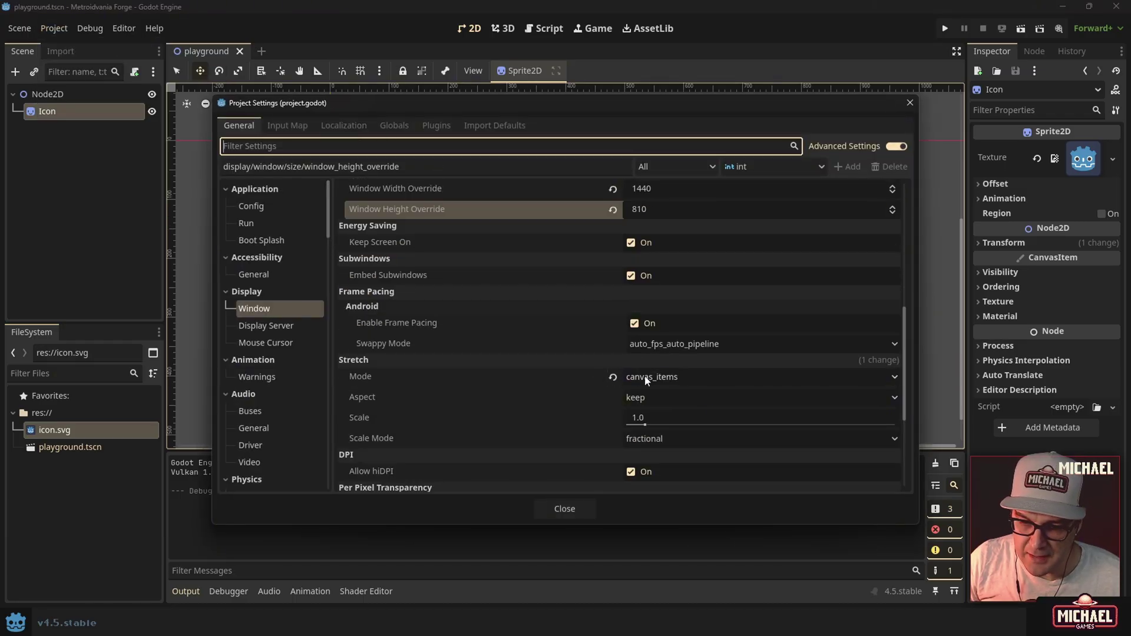
pyautogui.click(644, 378)
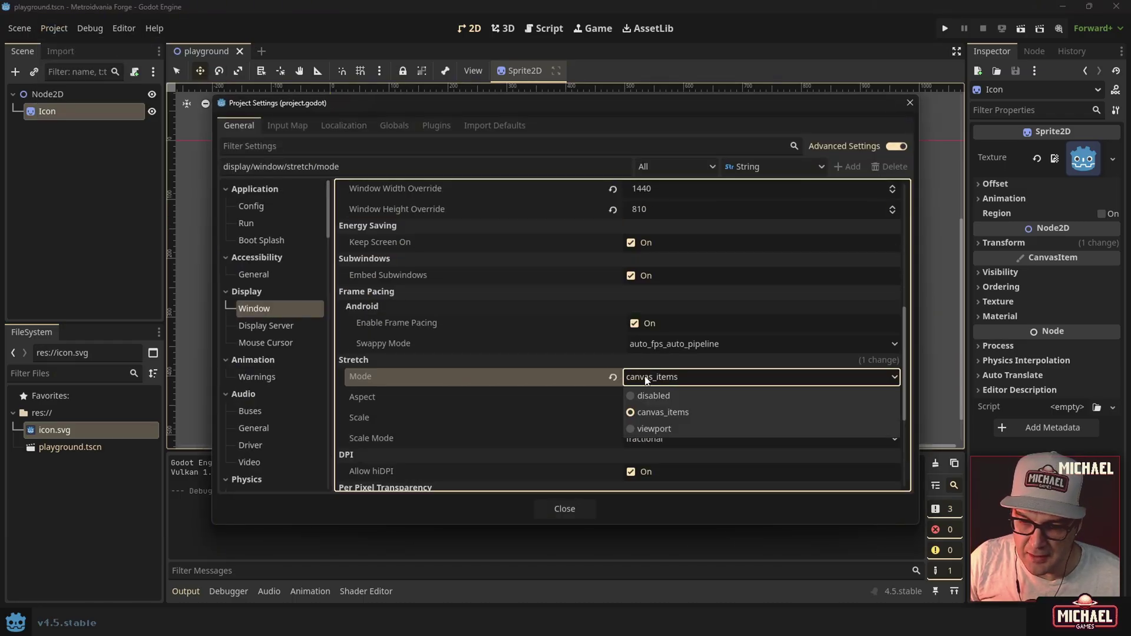
pyautogui.click(650, 430)
pyautogui.click(564, 510)
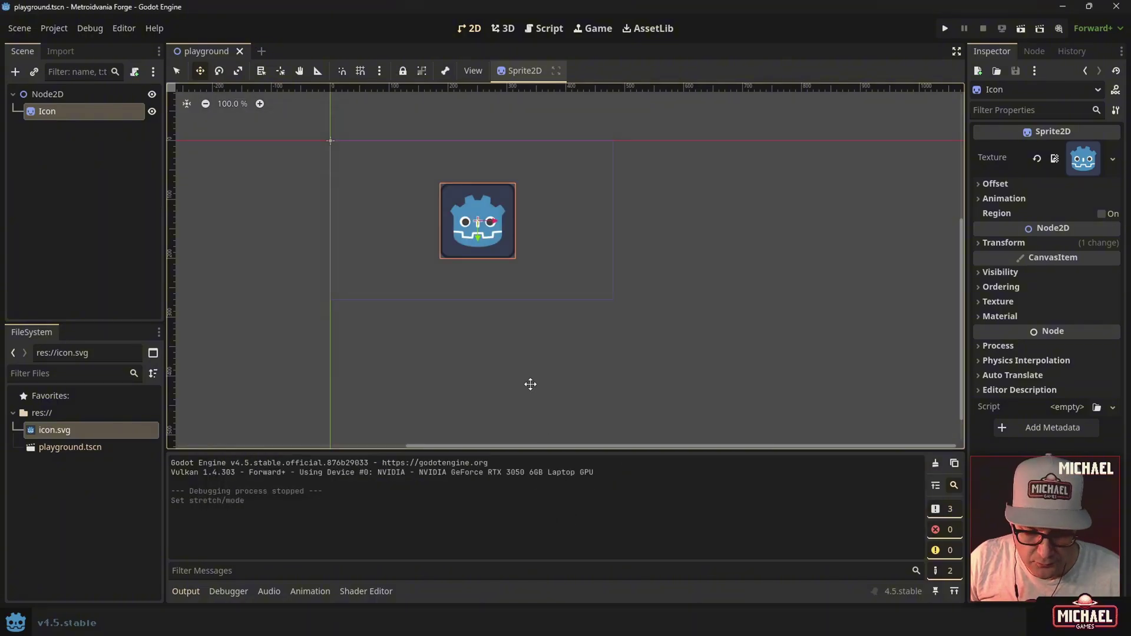
pyautogui.press('F5')
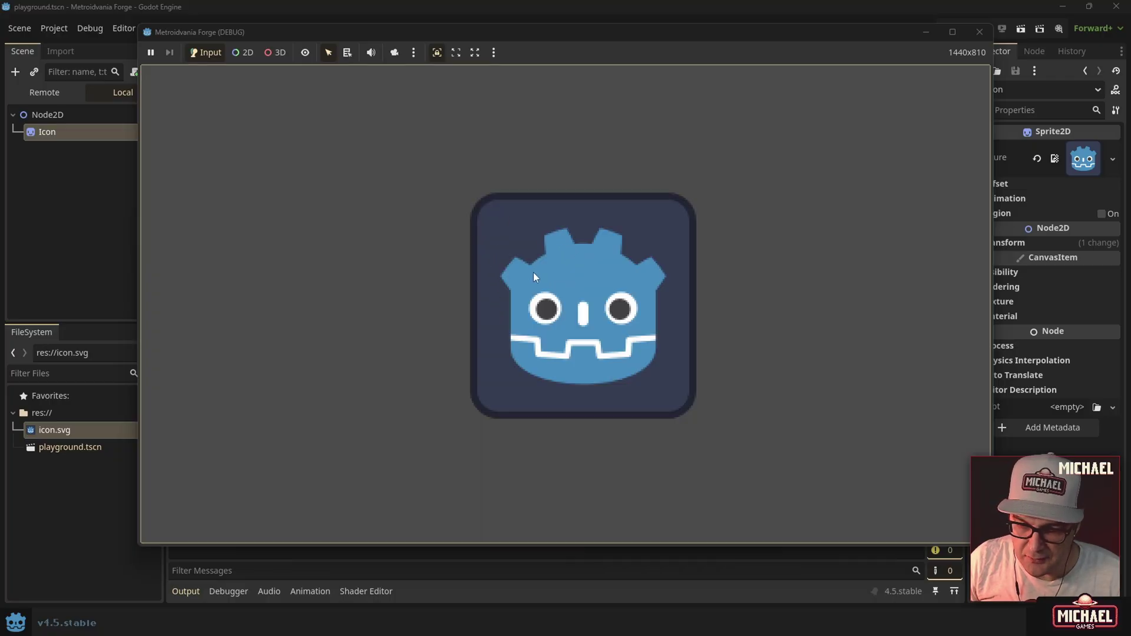
pyautogui.click(975, 31)
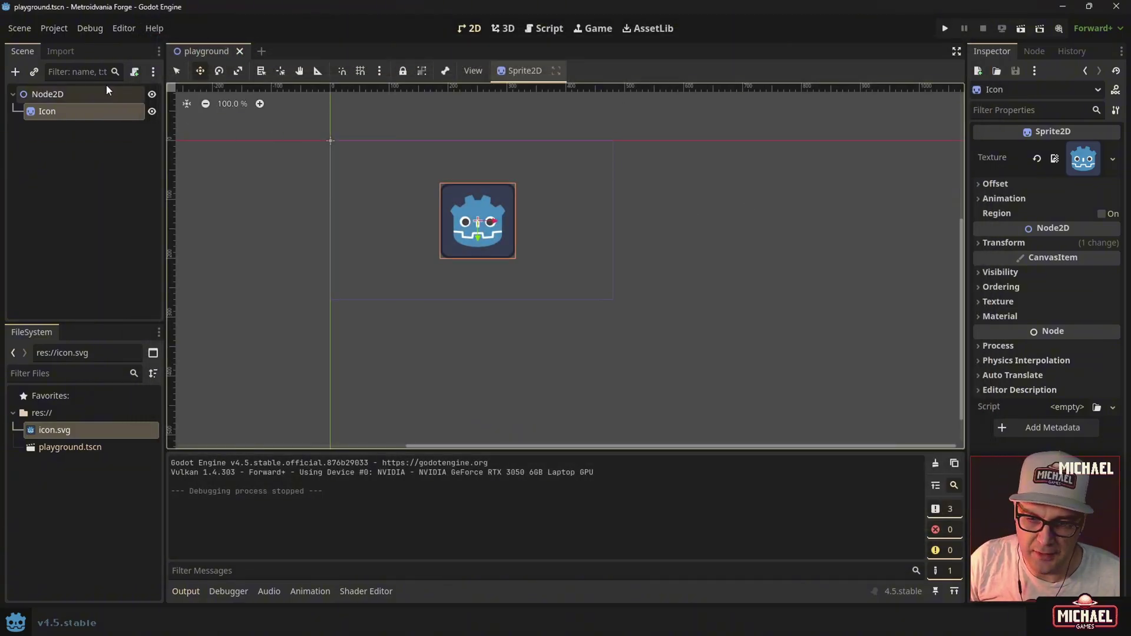
# Switch the window Stretch Mode back to canvas_items, run the project to compare the icon's rendering, and close the game window.
pyautogui.click(47, 29)
pyautogui.click(74, 51)
pyautogui.scroll(-5, 620, 309)
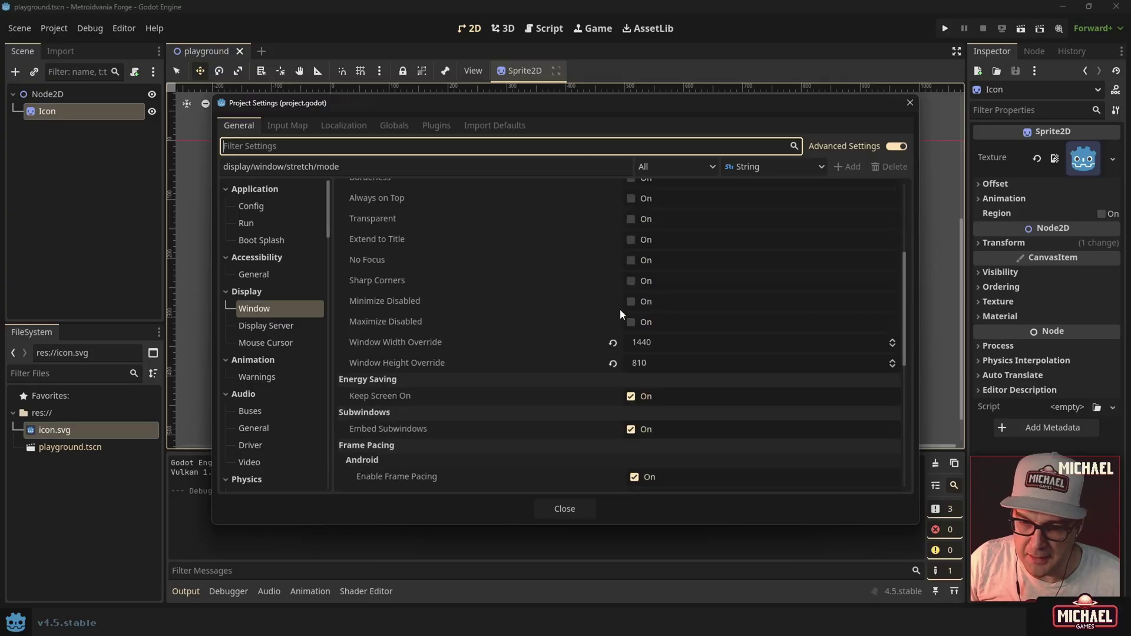
pyautogui.scroll(-3, 638, 390)
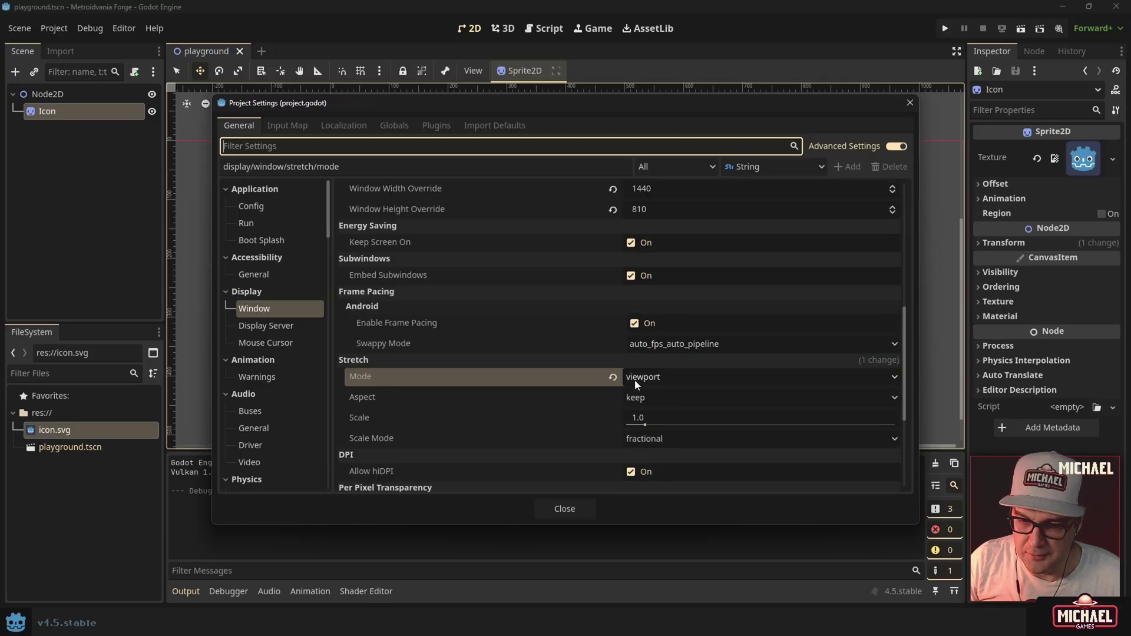
pyautogui.click(639, 381)
pyautogui.click(645, 412)
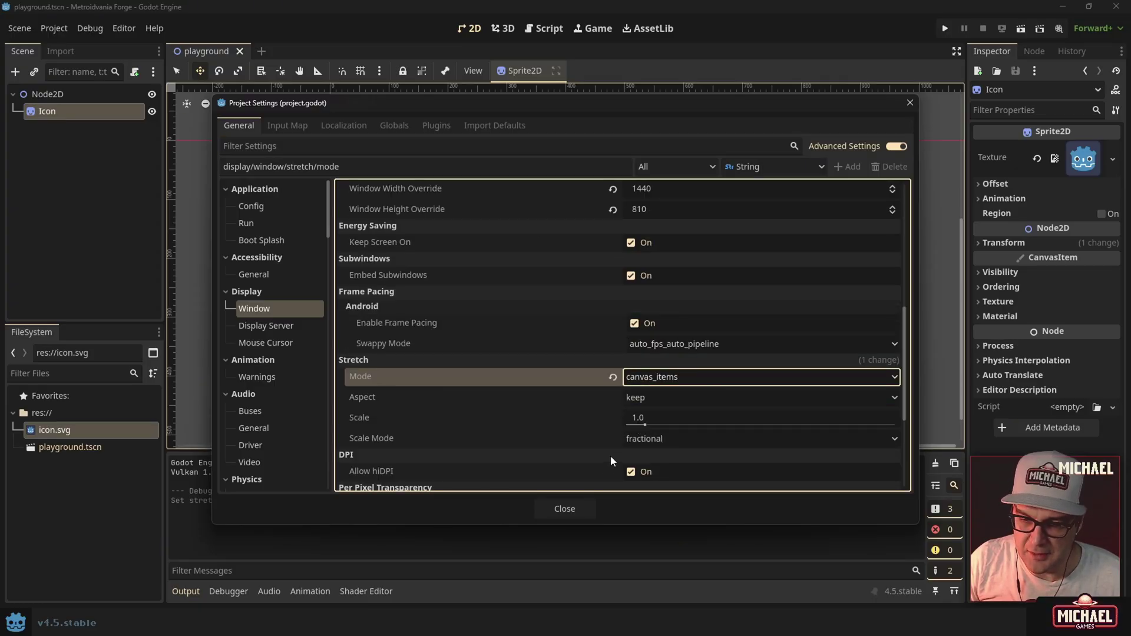
pyautogui.click(565, 508)
pyautogui.press('F5')
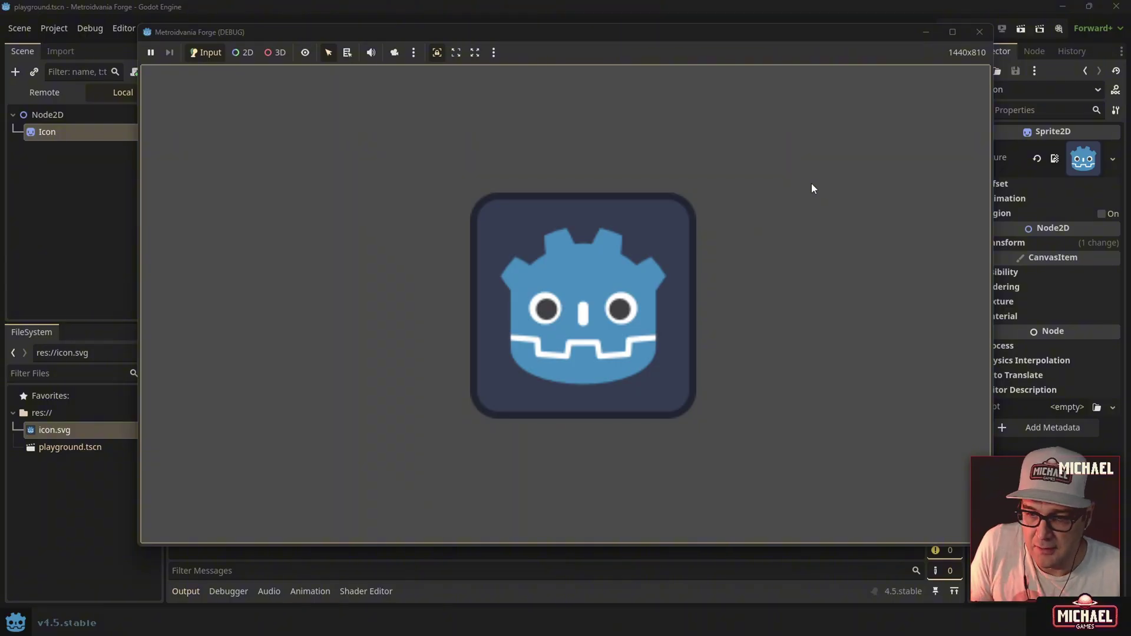
pyautogui.click(980, 31)
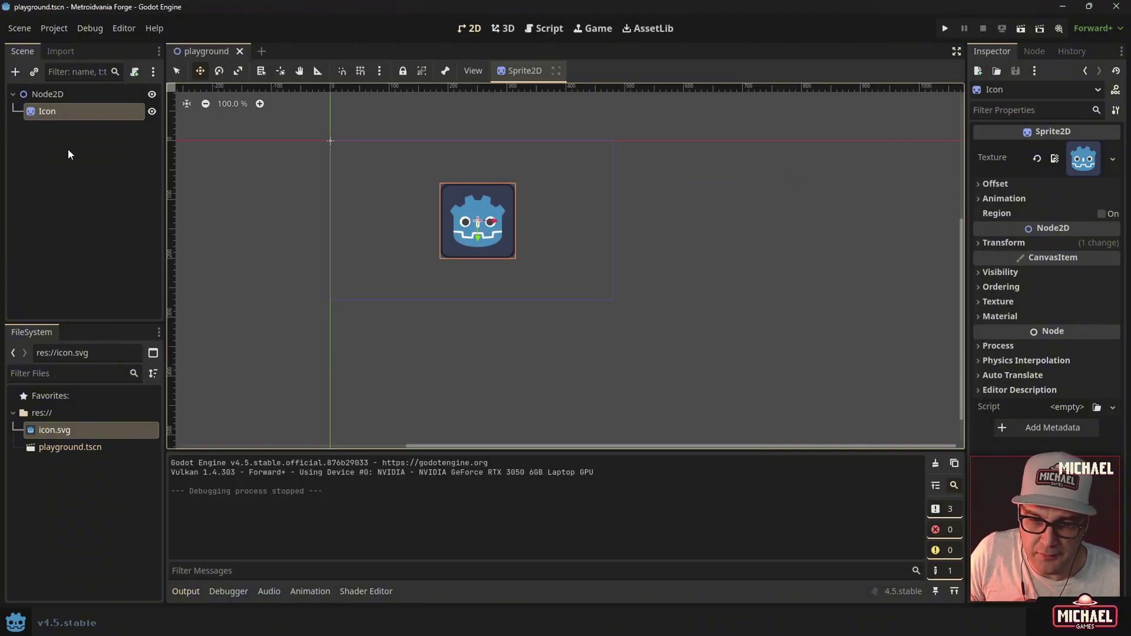
# Set the Viewport Width to 1920 and the Viewport Height to 1080, test-run the project and compare the icon with the viewport frame.
pyautogui.click(64, 29)
pyautogui.click(65, 43)
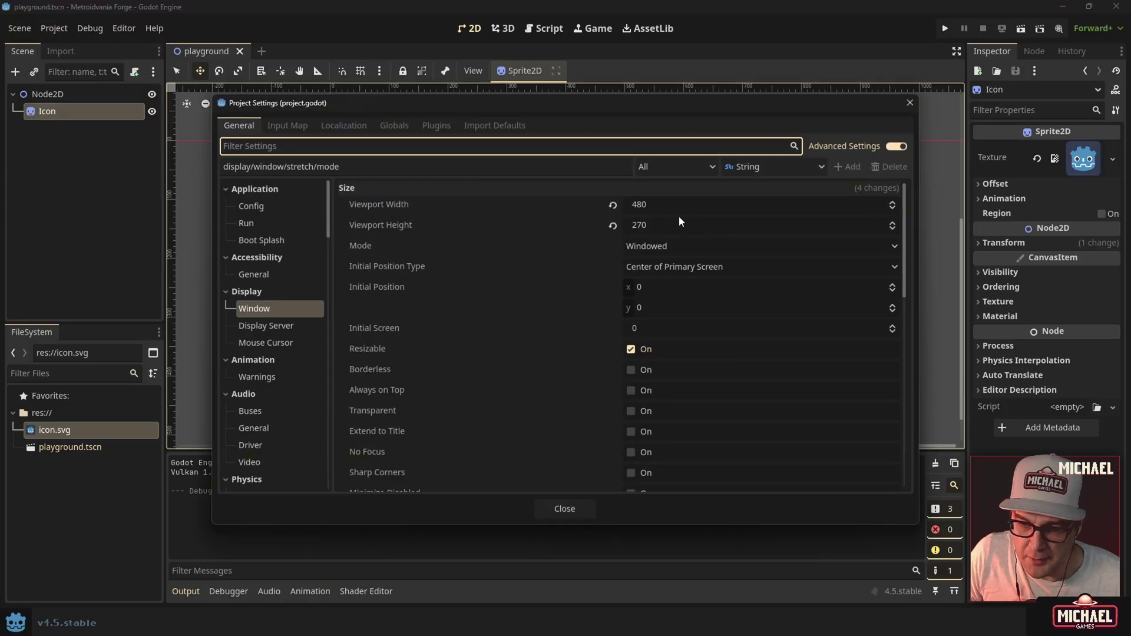
pyautogui.click(659, 206)
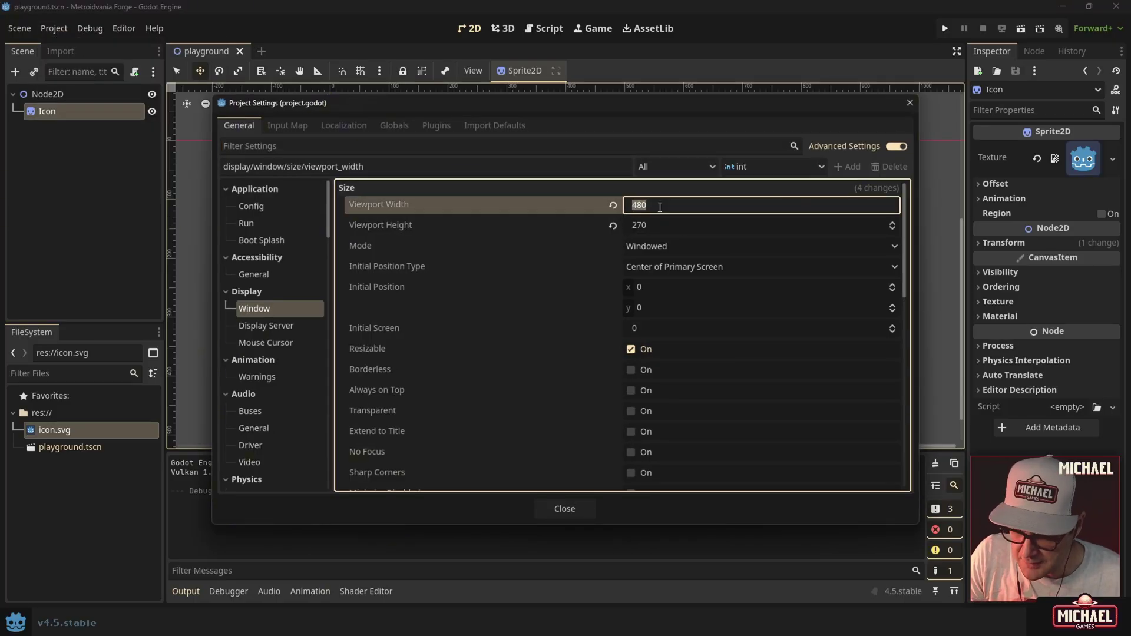
pyautogui.write('1920')
pyautogui.press('Tab')
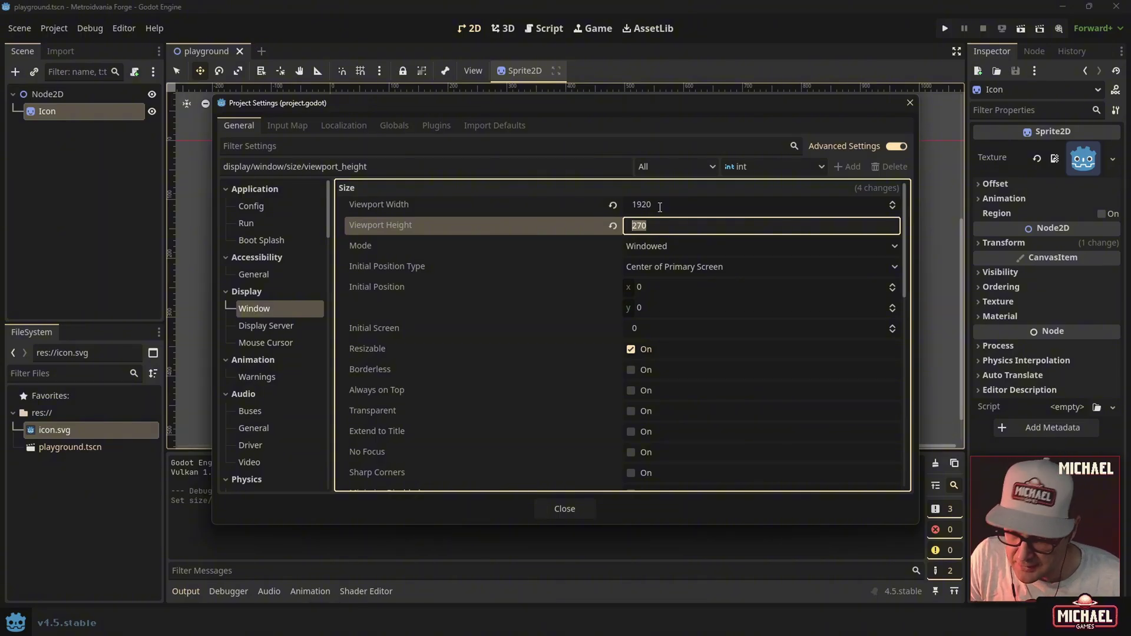
pyautogui.write('1080')
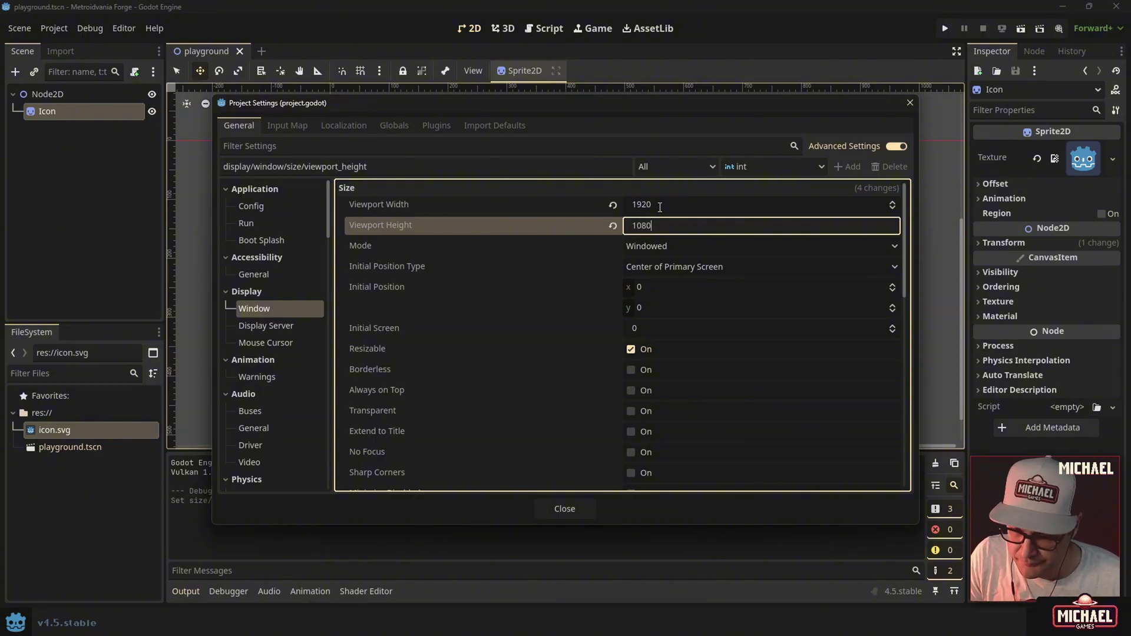
pyautogui.click(563, 509)
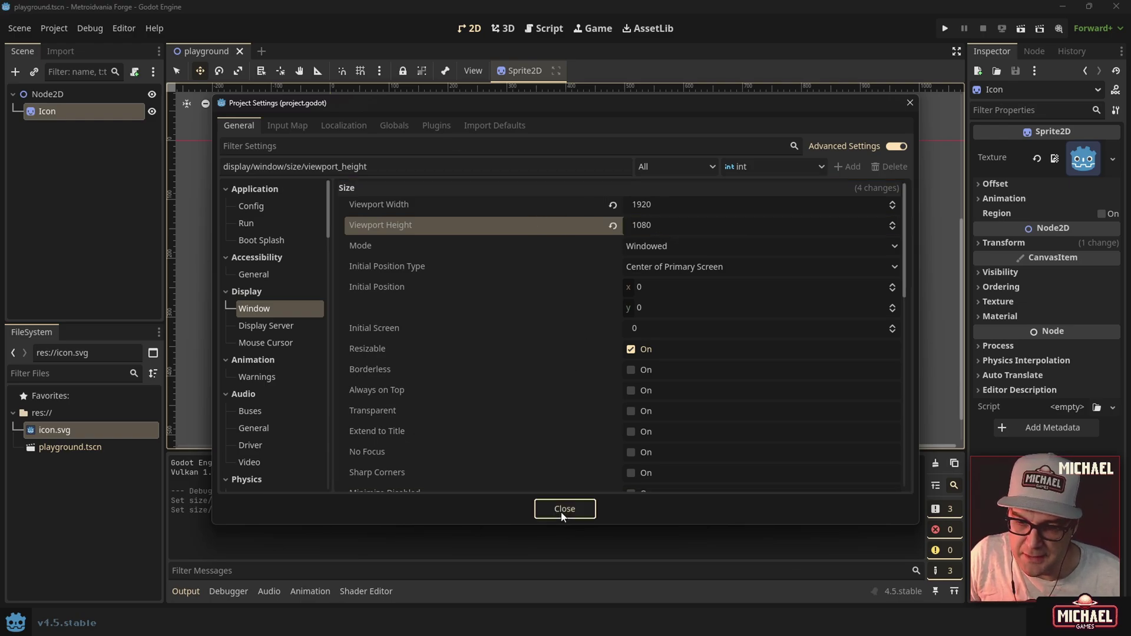
pyautogui.press('F5')
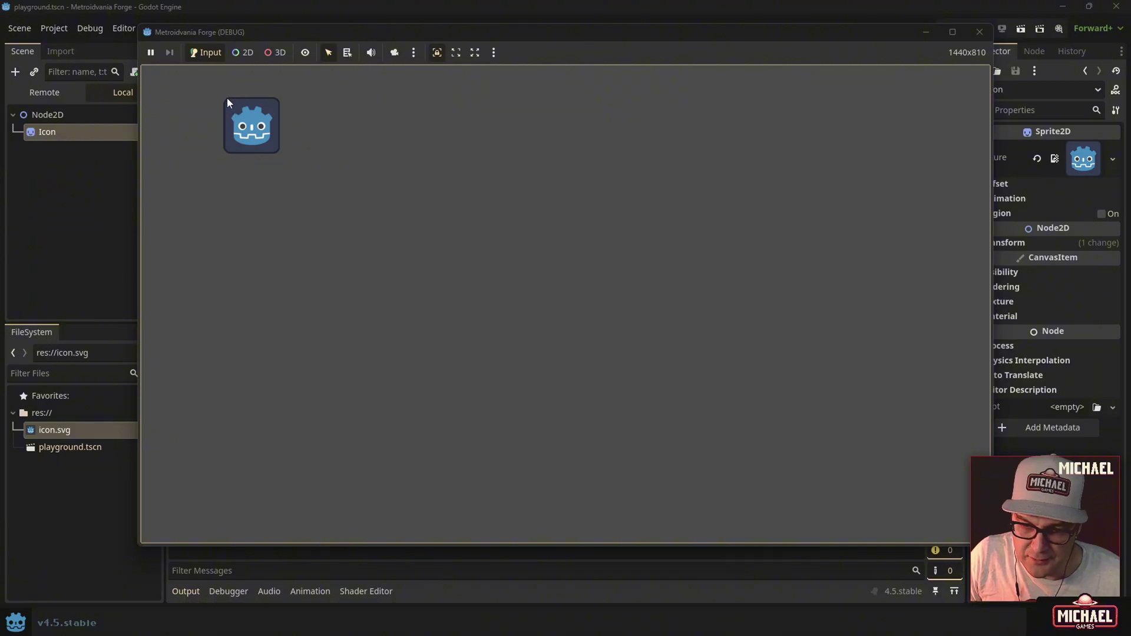
pyautogui.click(980, 32)
pyautogui.scroll(-6, 522, 265)
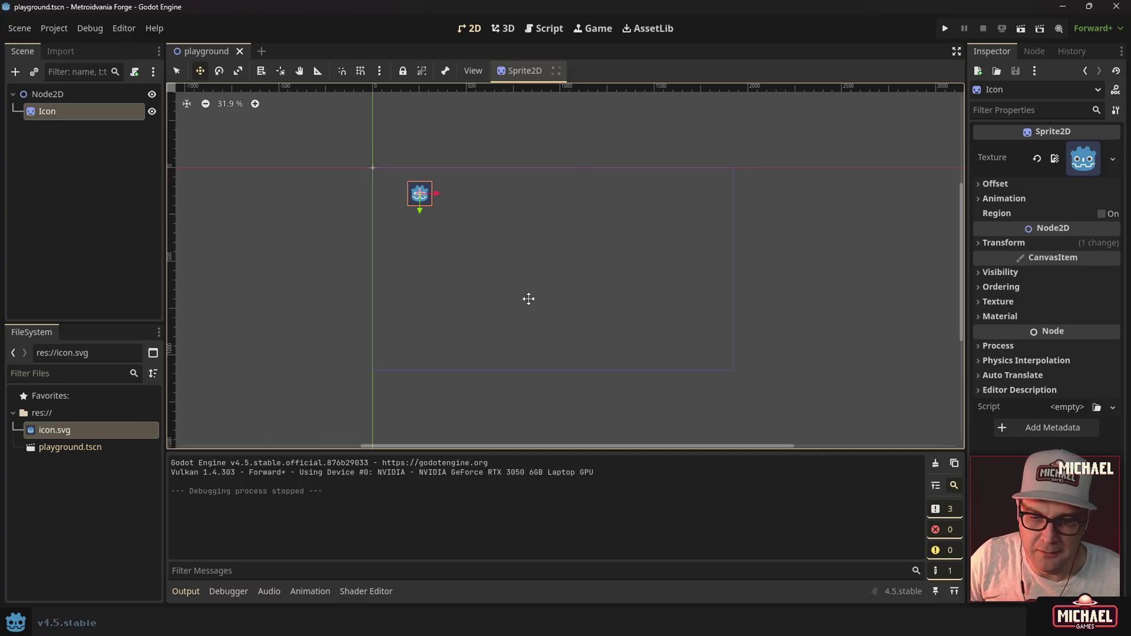
# Set the Viewport Width back to 480 and the Viewport Height to 270, close the project settings and save the scene.
pyautogui.click(51, 28)
pyautogui.click(65, 47)
pyautogui.click(683, 204)
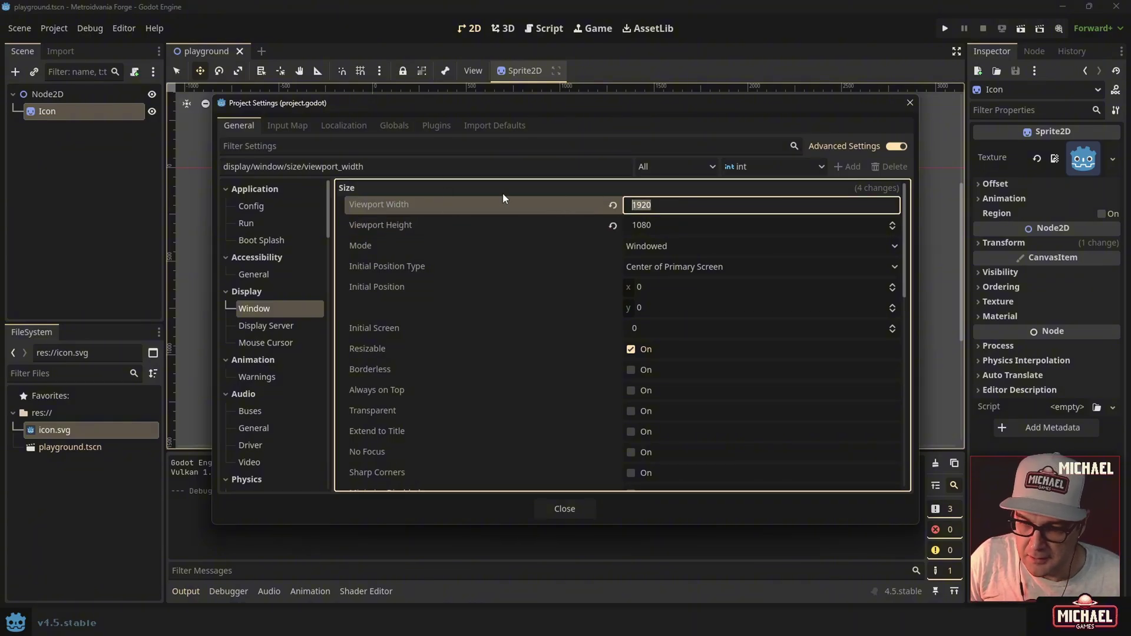
pyautogui.write('18')
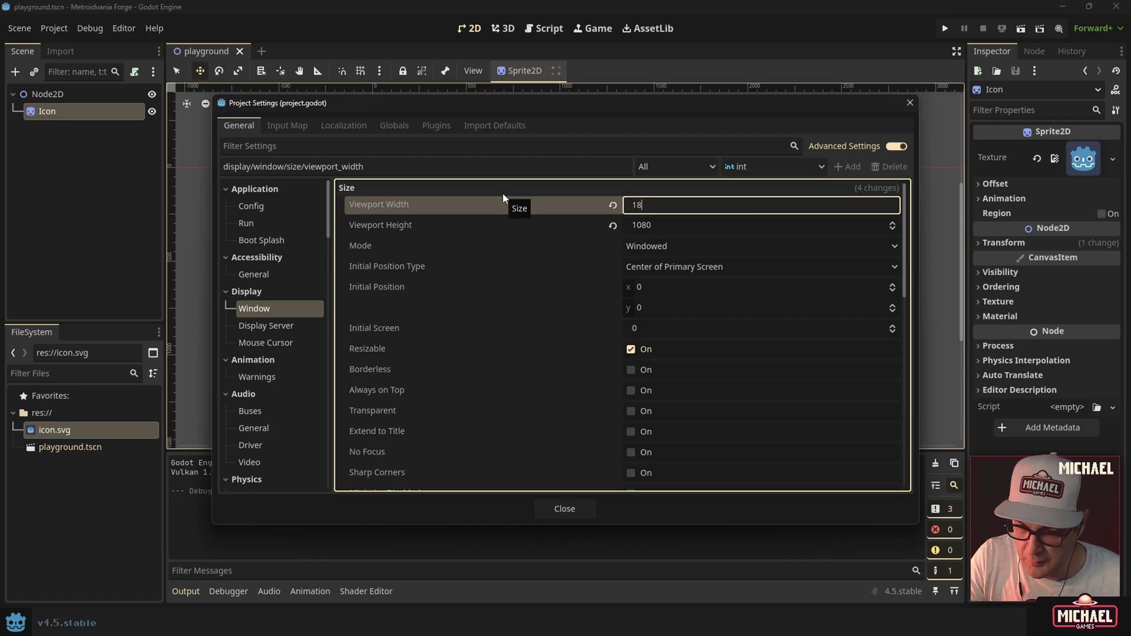
pyautogui.press('BackSpace')
pyautogui.press('BackSpace')
pyautogui.write('480')
pyautogui.press('Tab')
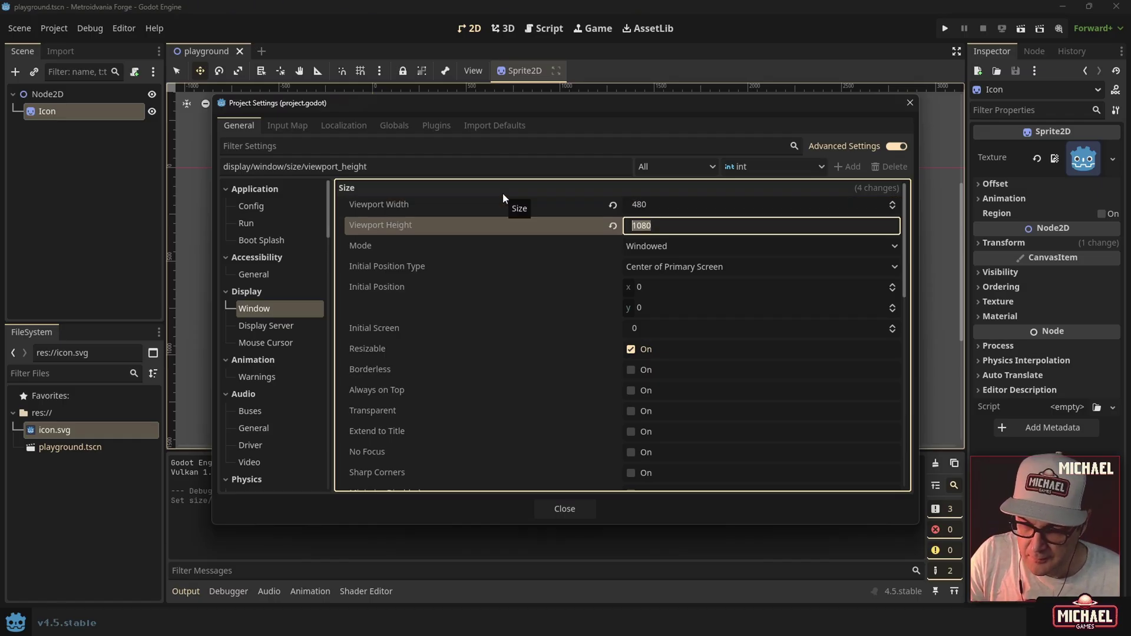
pyautogui.write('270')
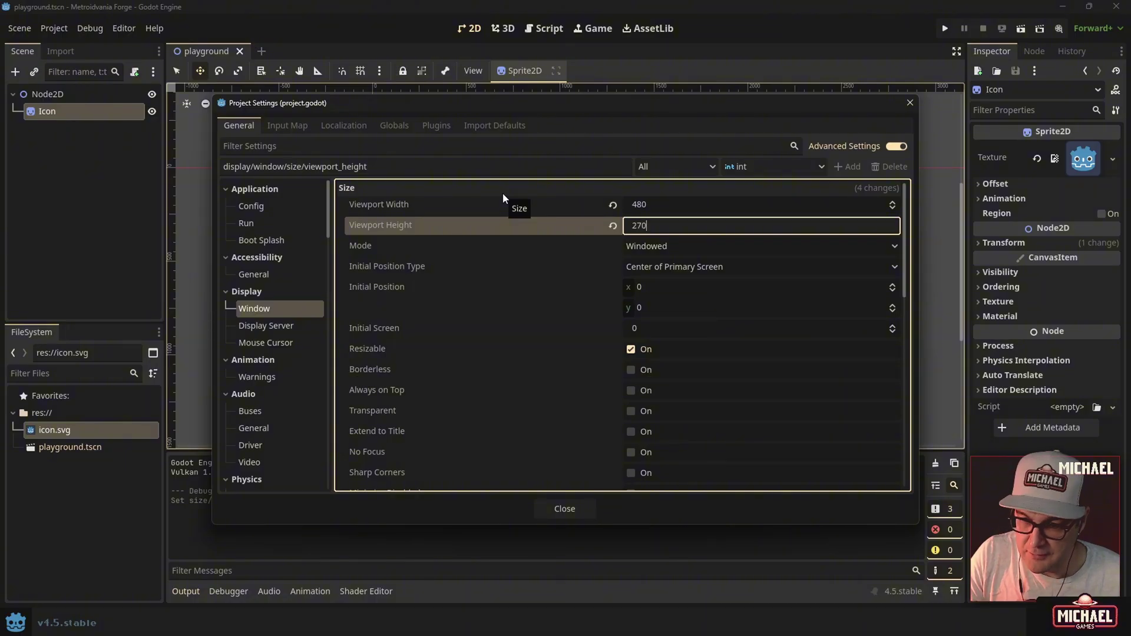
pyautogui.click(574, 509)
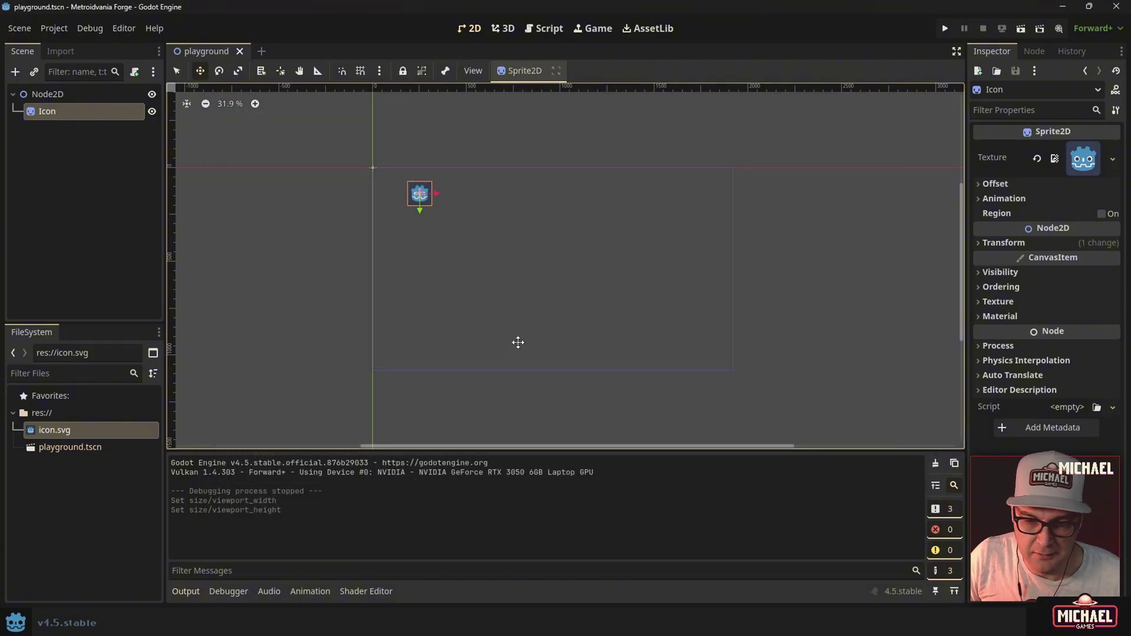
pyautogui.scroll(10, 437, 197)
pyautogui.hotkey('ctrl', 's')
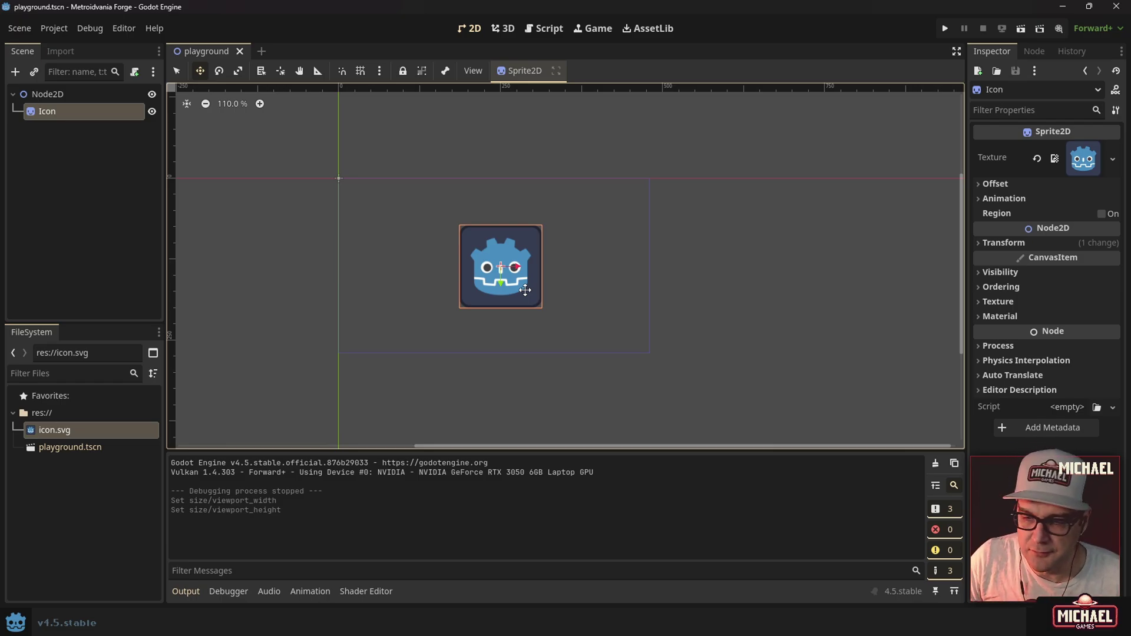
# Set the Default Texture Filter for canvas textures to Nearest in the project's Rendering Textures settings.
pyautogui.click(61, 26)
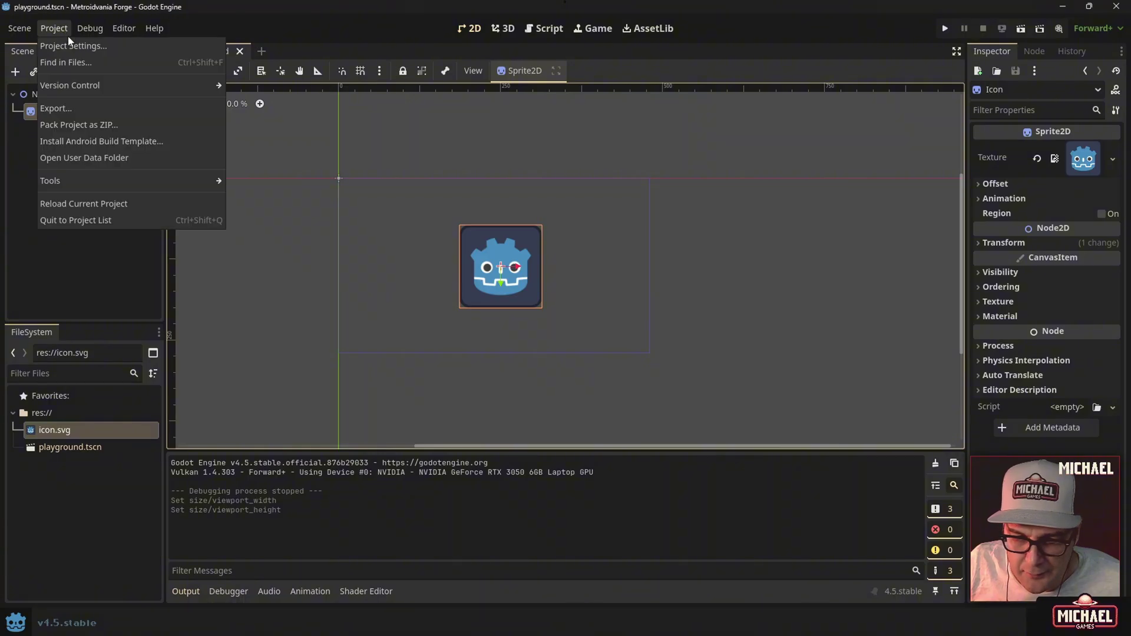
pyautogui.click(69, 44)
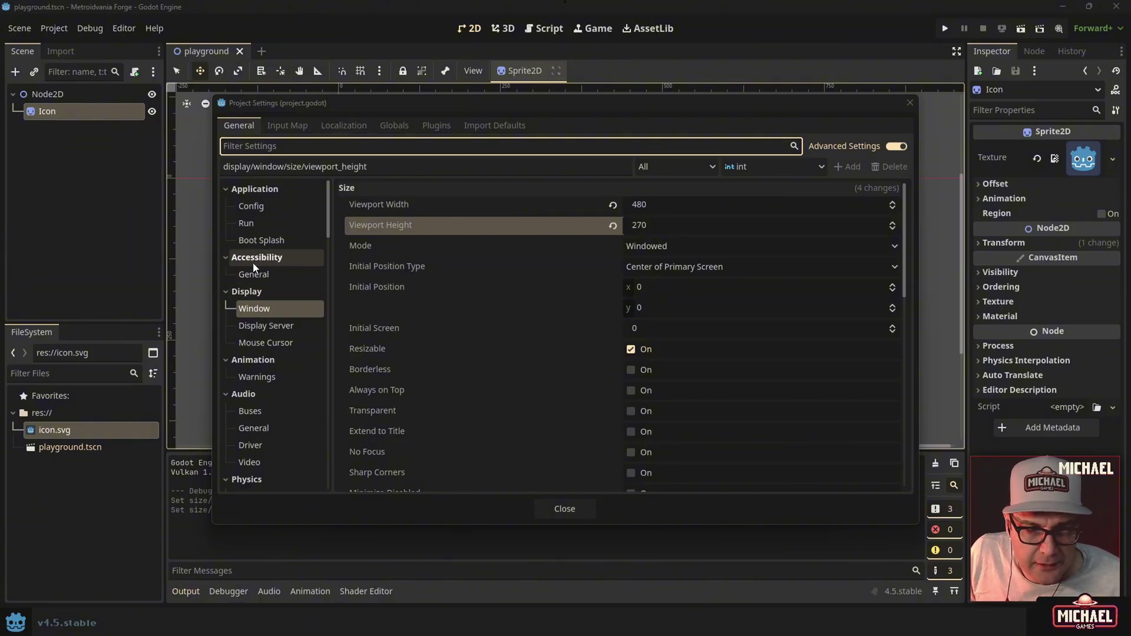
pyautogui.scroll(-5, 253, 271)
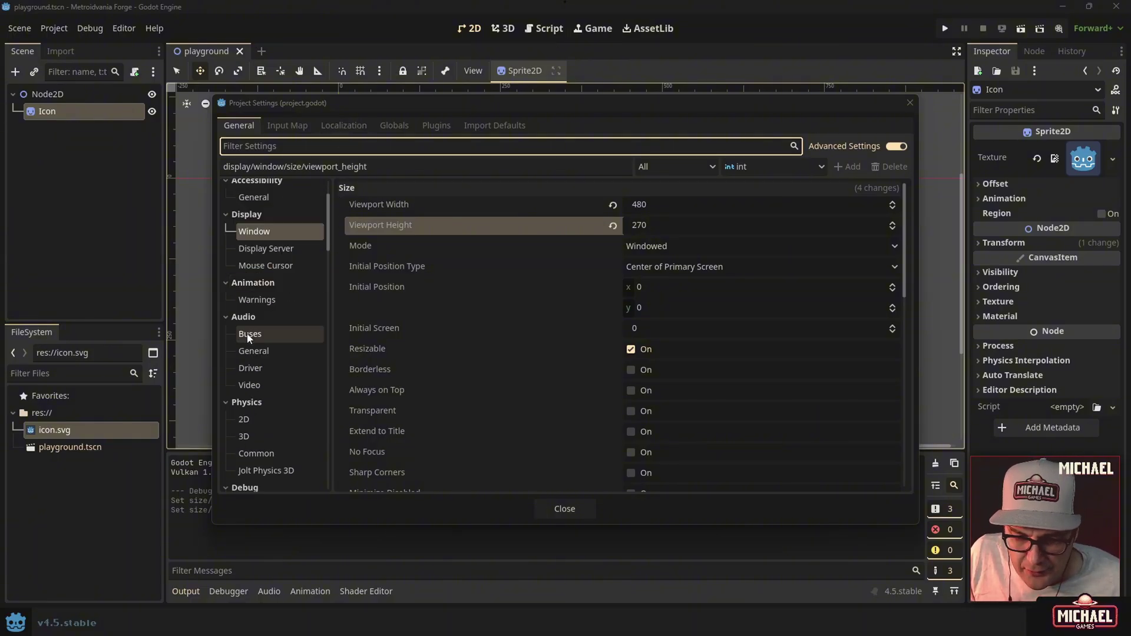
pyautogui.scroll(-5, 254, 392)
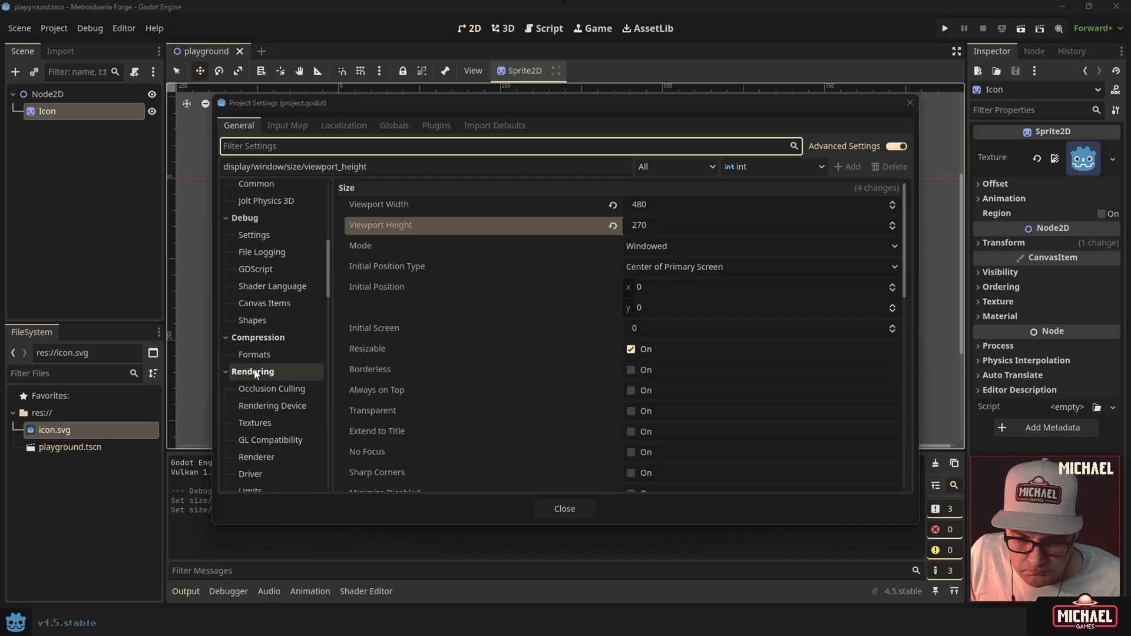
pyautogui.click(255, 373)
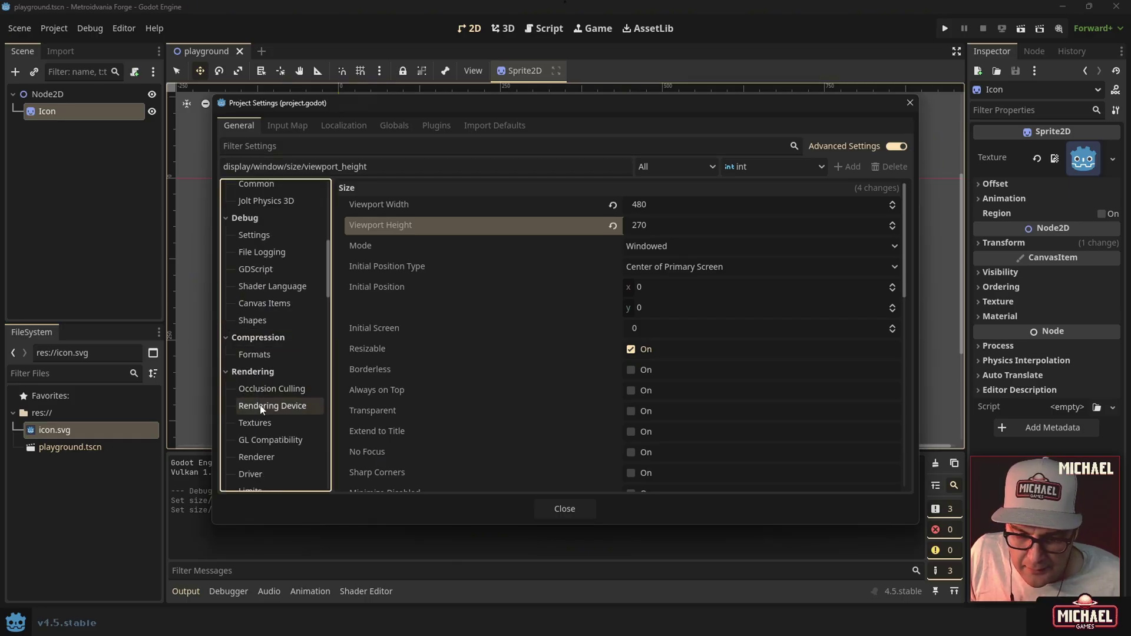
pyautogui.click(265, 424)
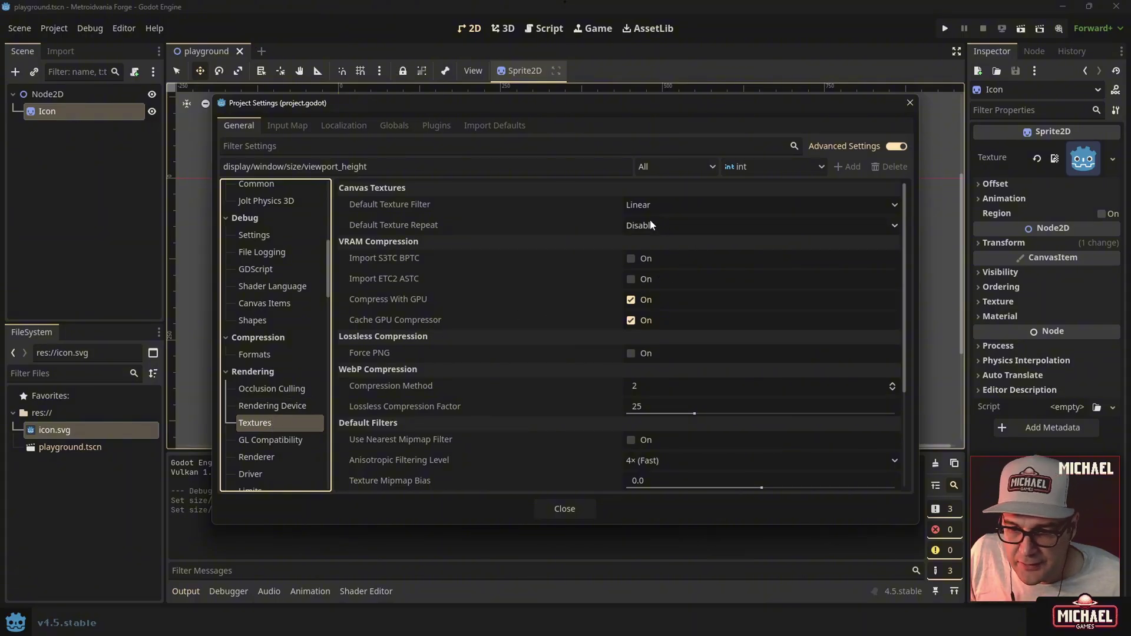
pyautogui.click(680, 206)
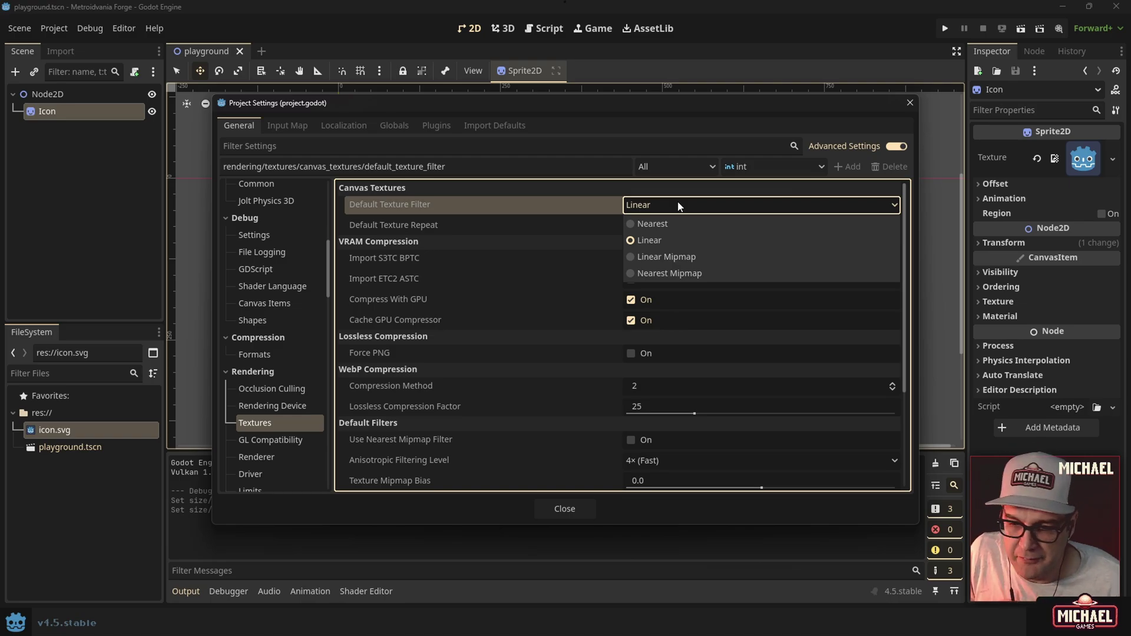
pyautogui.click(655, 228)
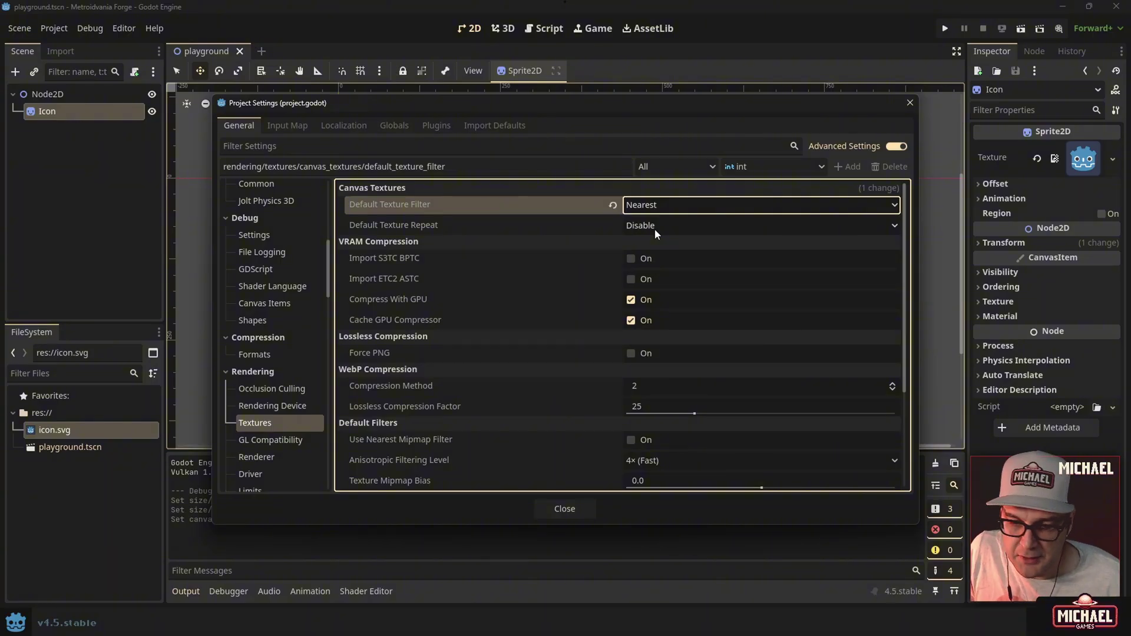
# Reset the Default Texture Filter to its default, choose Nearest again, and close the project settings to check the Icon sprite's edges.
pyautogui.click(613, 205)
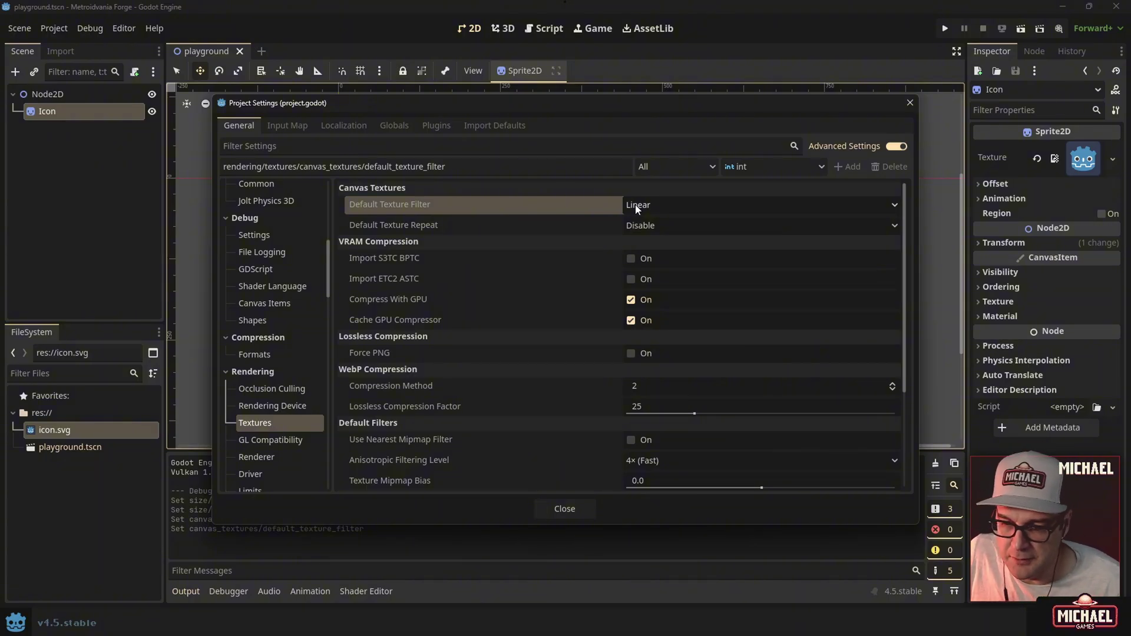
pyautogui.click(636, 207)
pyautogui.click(633, 224)
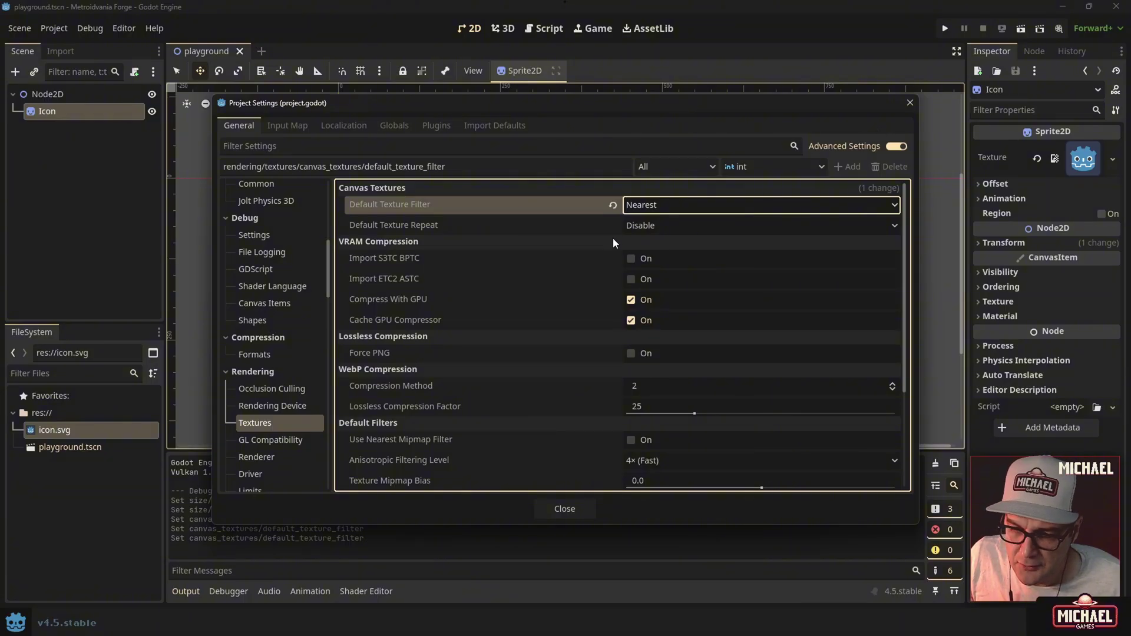
pyautogui.click(575, 510)
pyautogui.scroll(6, 493, 247)
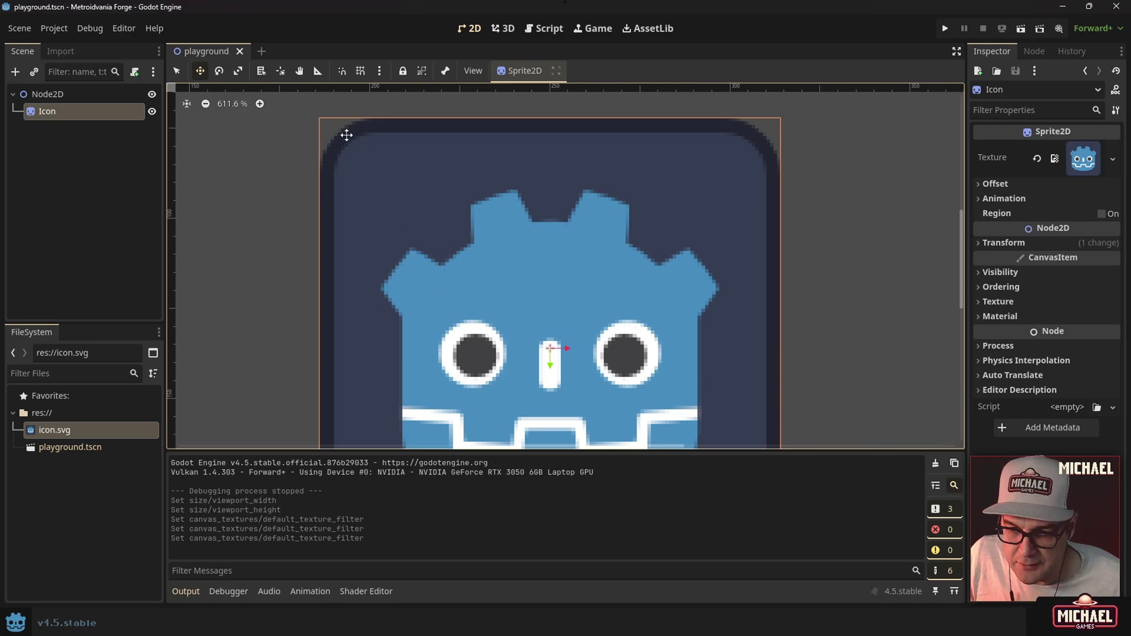
# Test-run the project, close the game window and inspect the Icon sprite's edges in the 2D viewport.
pyautogui.scroll(-2, 466, 271)
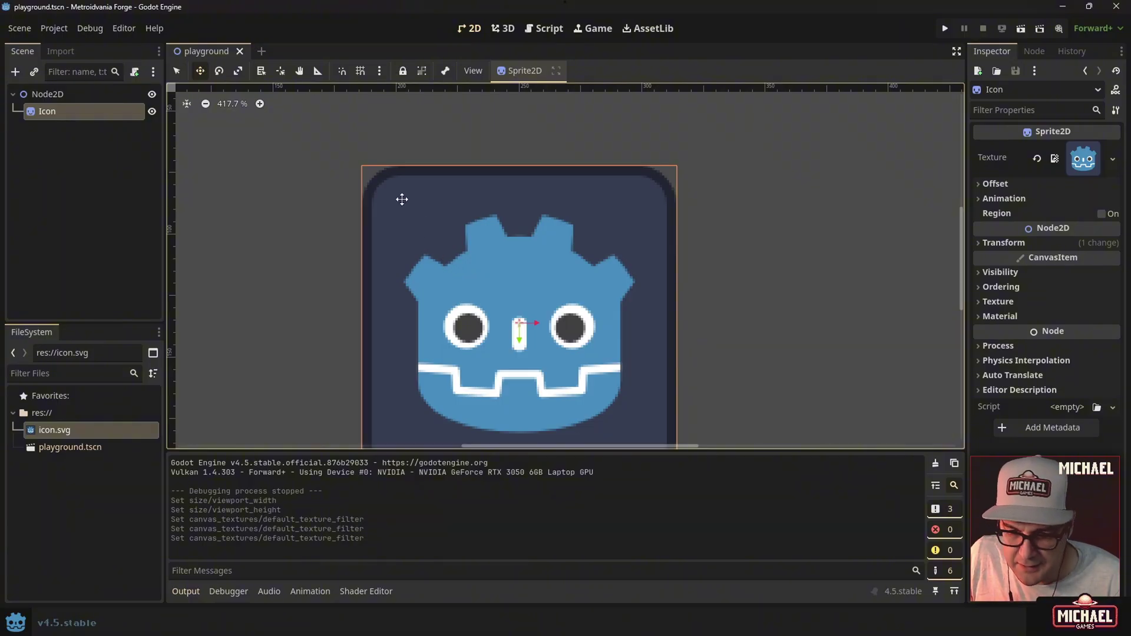
pyautogui.press('F5')
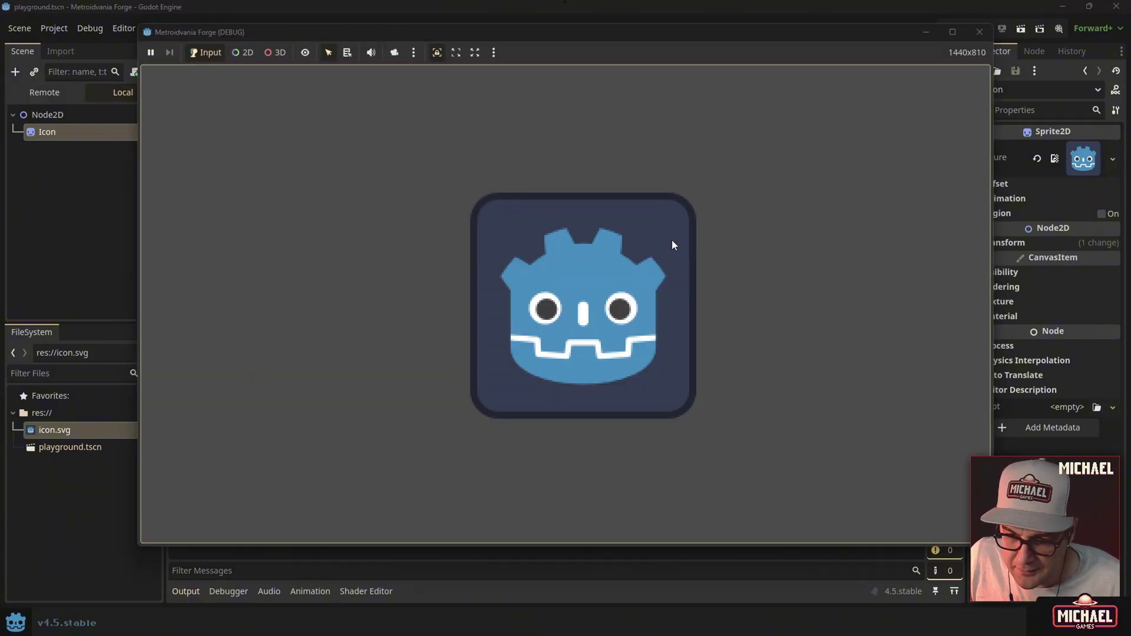
pyautogui.click(981, 32)
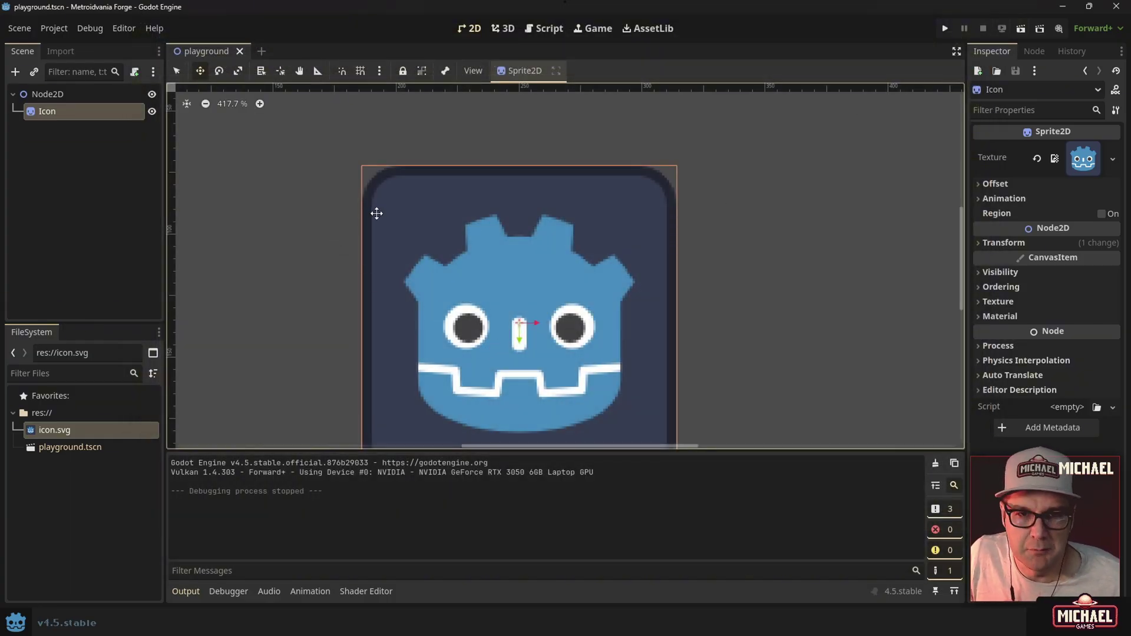
pyautogui.scroll(-4, 598, 248)
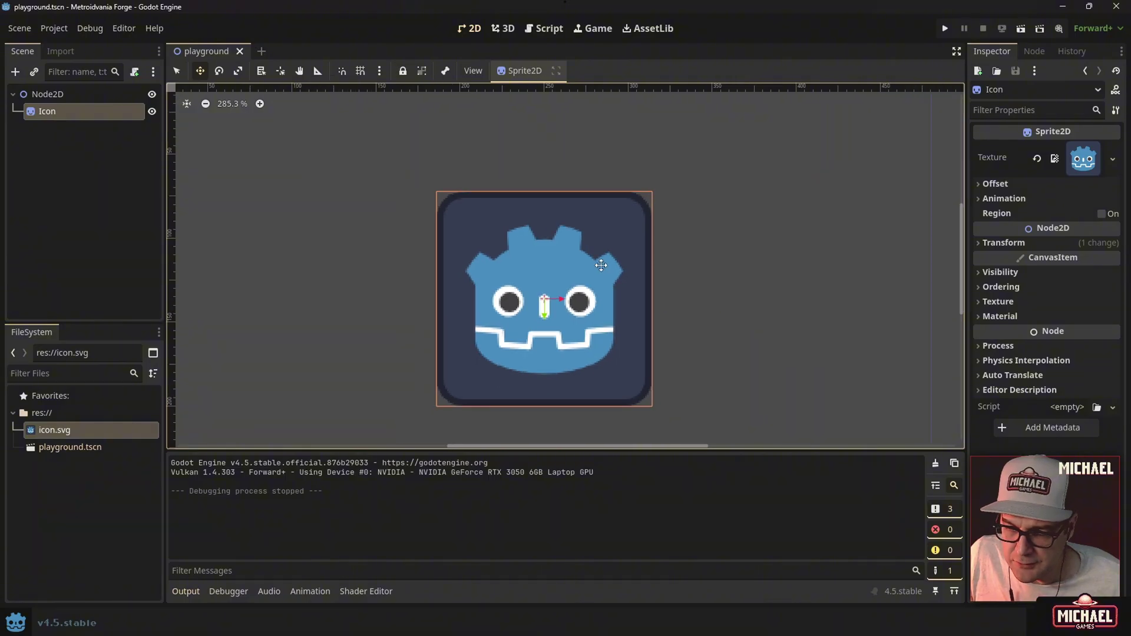
pyautogui.scroll(5, 509, 308)
pyautogui.moveTo(509, 308); pyautogui.dragTo(410, 292, button='middle')
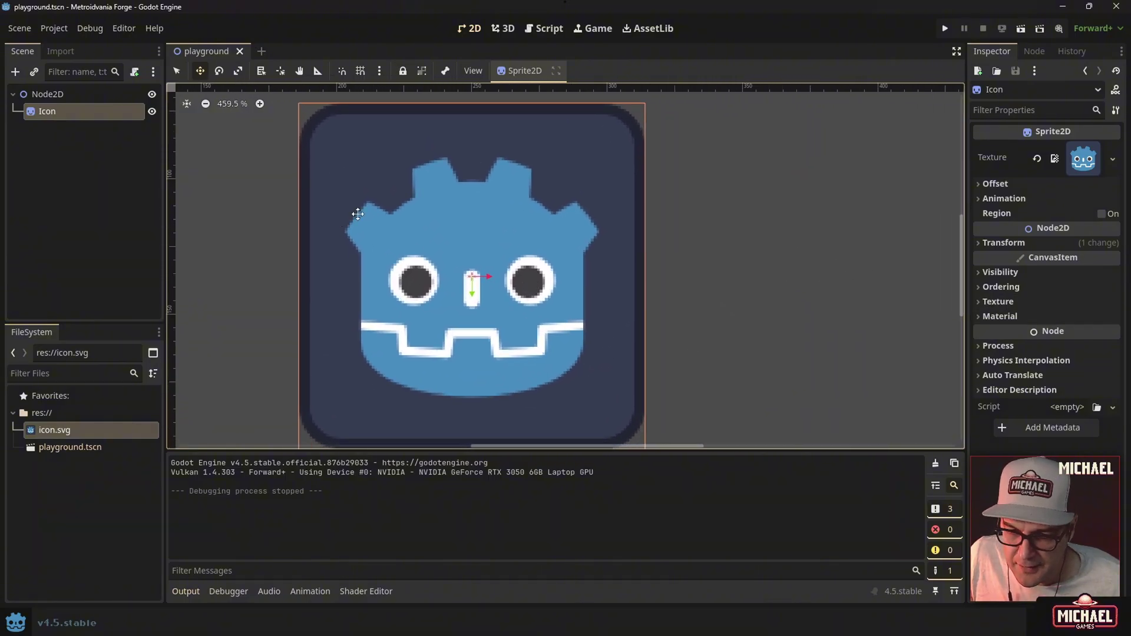
# Override the Icon sprite's CanvasItem texture filter with Linear.
pyautogui.click(988, 317)
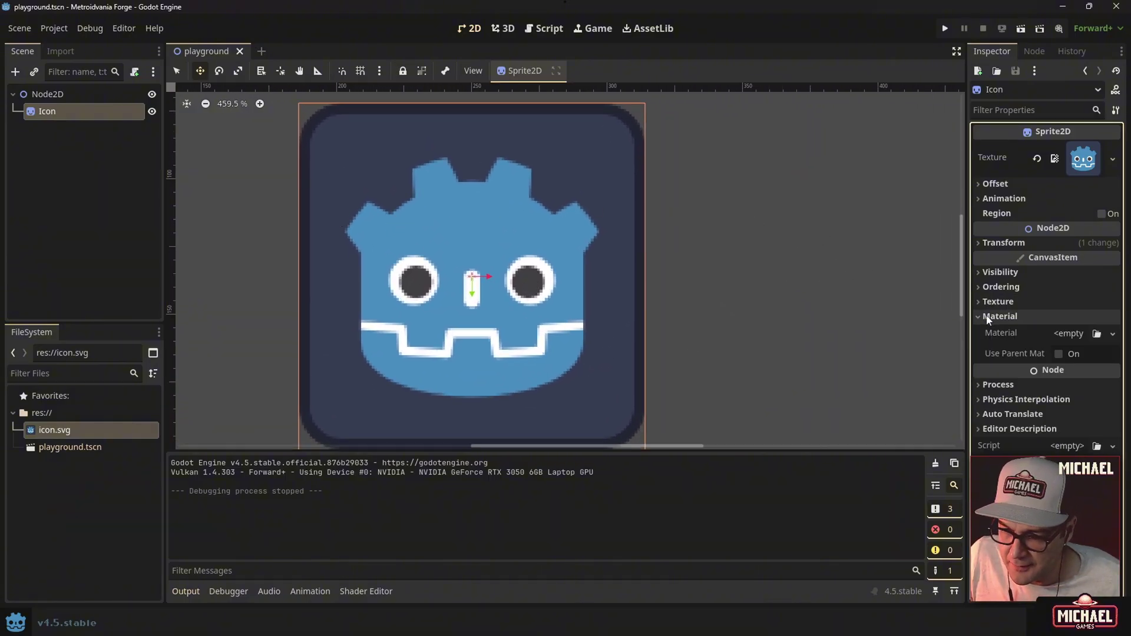
pyautogui.click(989, 302)
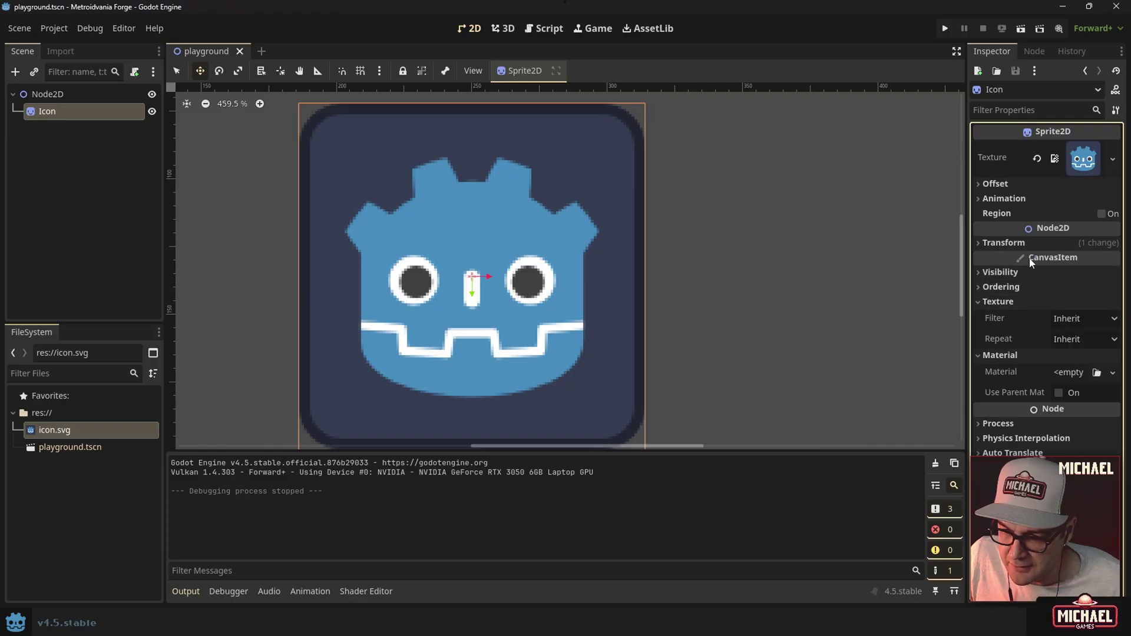
pyautogui.click(60, 111)
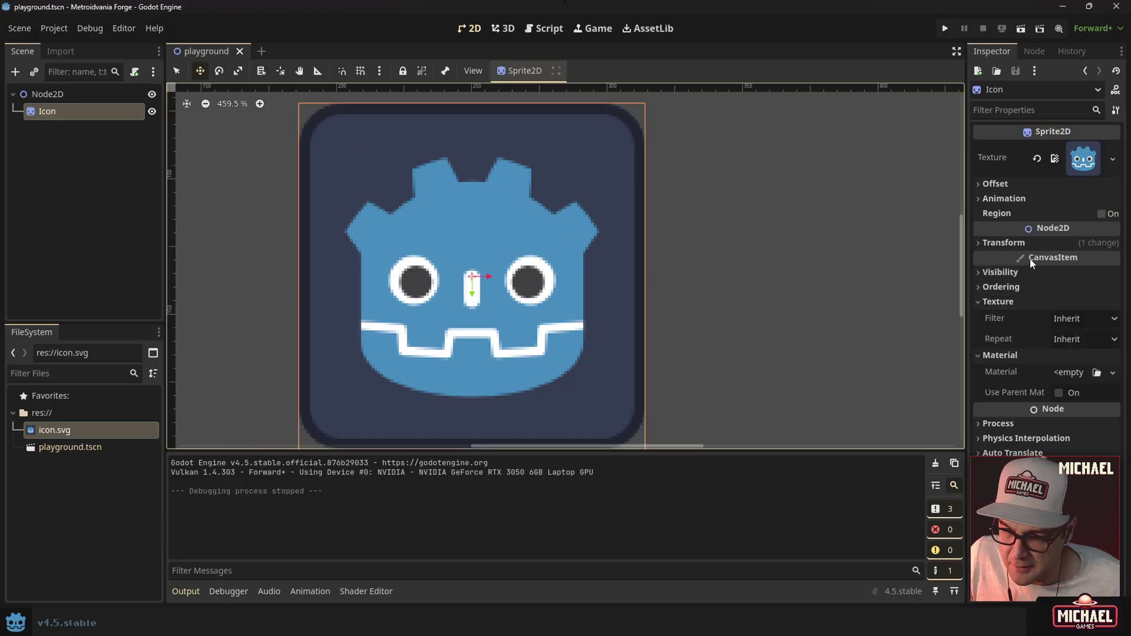
pyautogui.click(992, 355)
pyautogui.click(1089, 318)
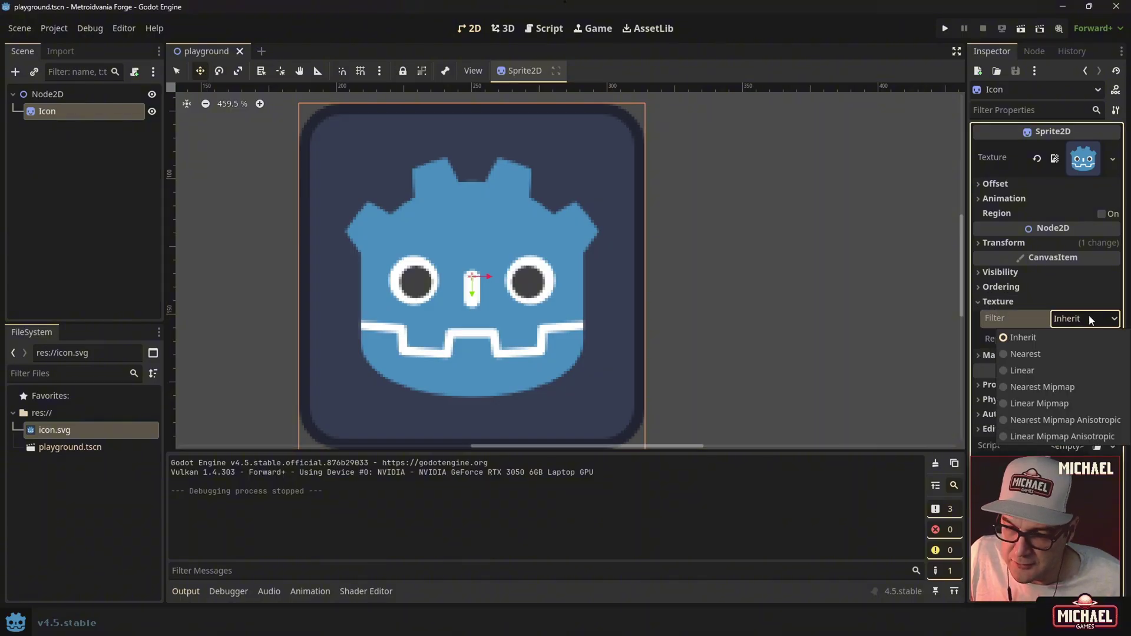
pyautogui.click(341, 273)
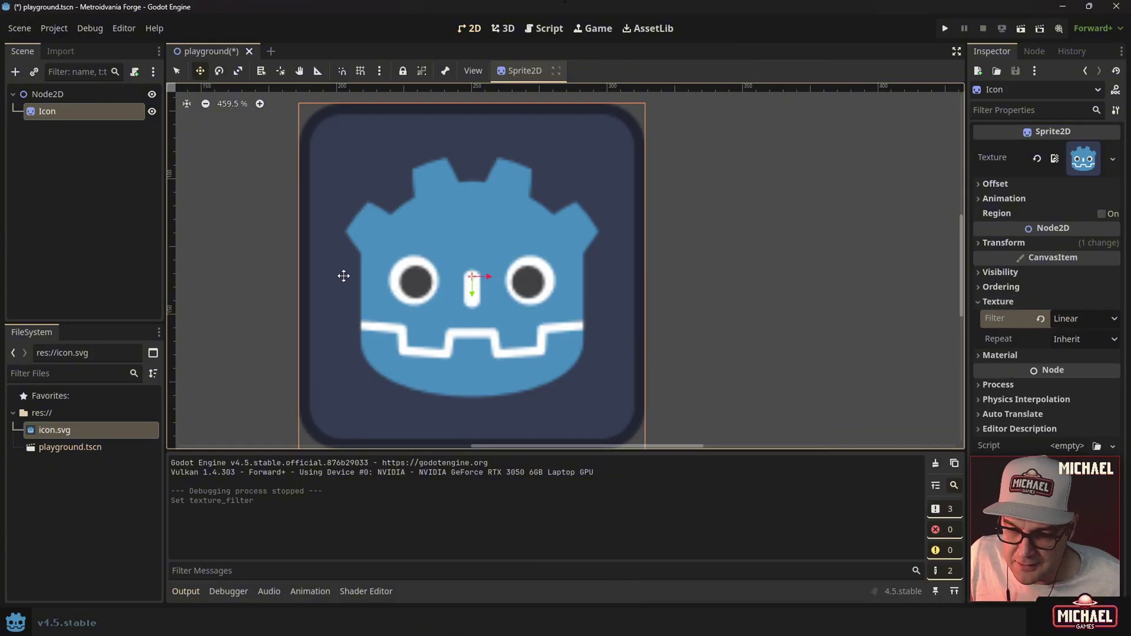
# Switch the Icon's texture filter to Nearest and back to Linear, comparing the sprite's edges up close.
pyautogui.click(1079, 322)
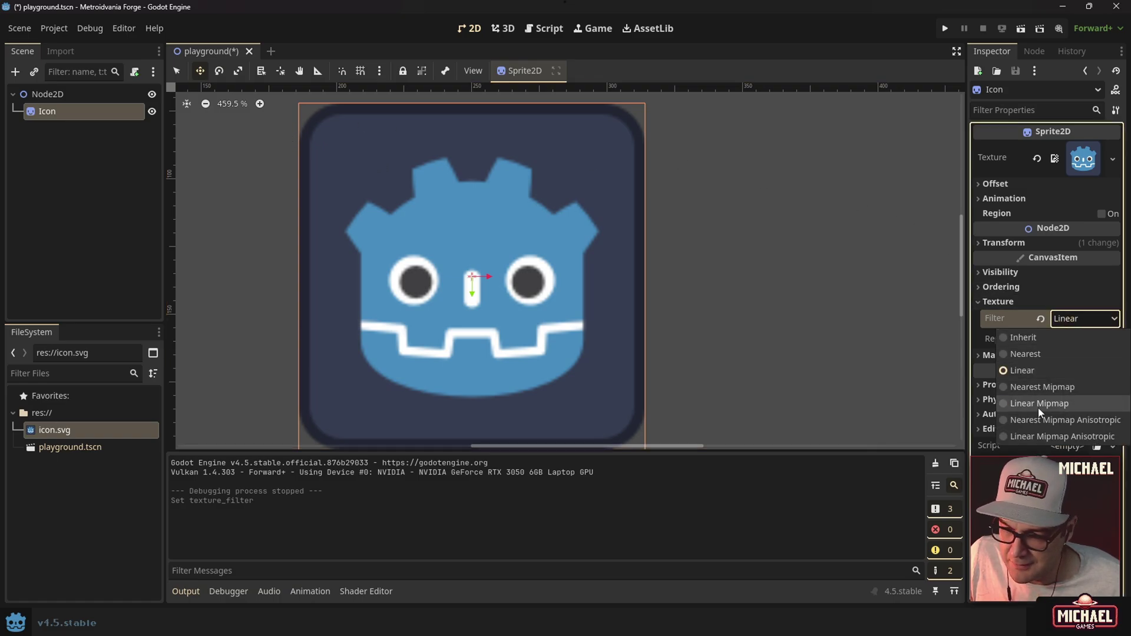
pyautogui.click(1026, 352)
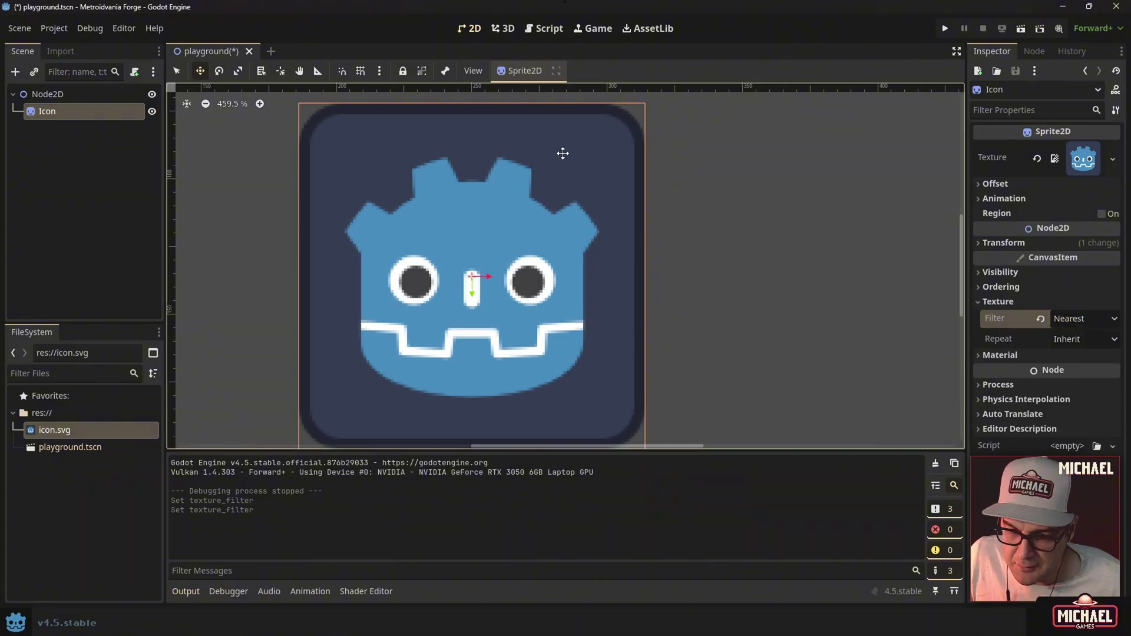
pyautogui.click(1065, 321)
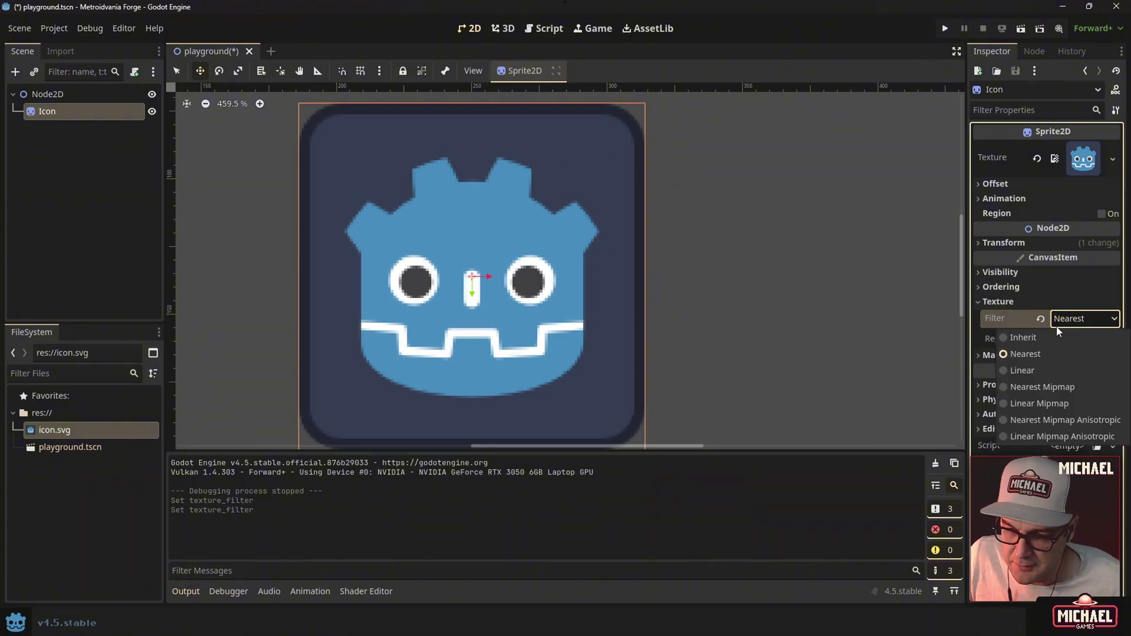
pyautogui.click(1031, 369)
pyautogui.scroll(3, 406, 208)
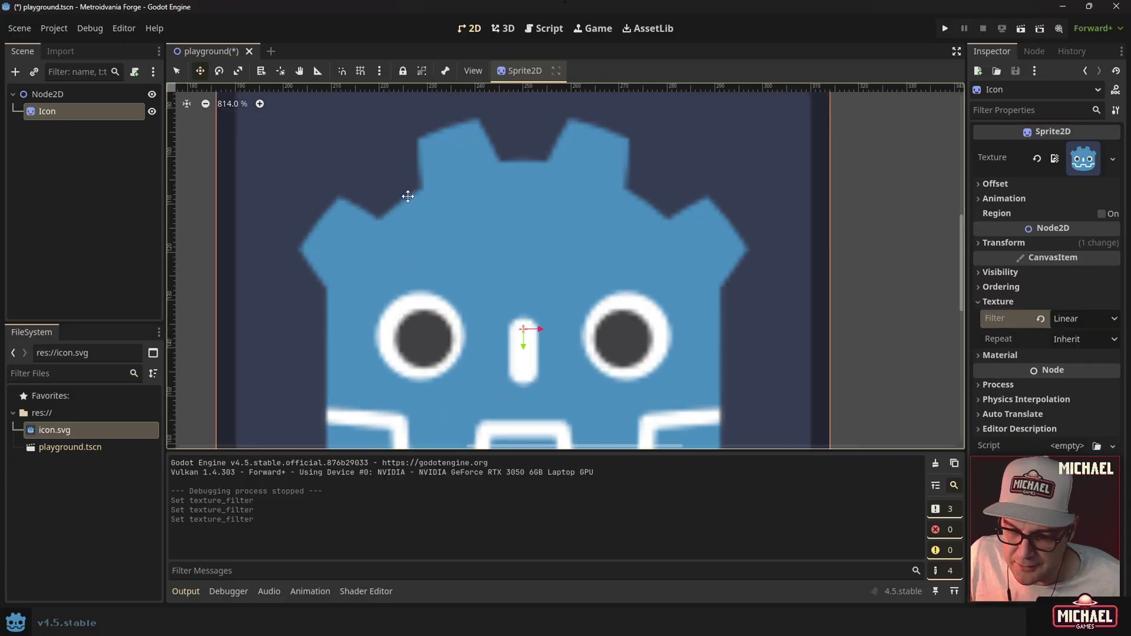
pyautogui.scroll(2, 495, 272)
# Set the Icon's texture filter to Nearest for comparison and reset it to Inherit.
pyautogui.click(1068, 318)
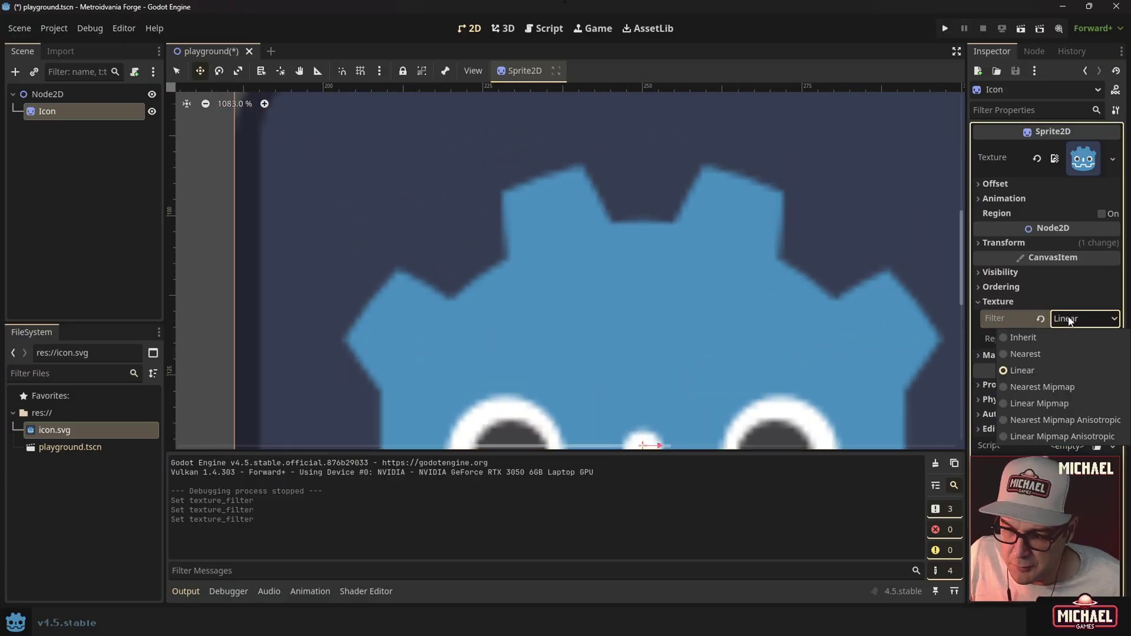
pyautogui.click(1015, 353)
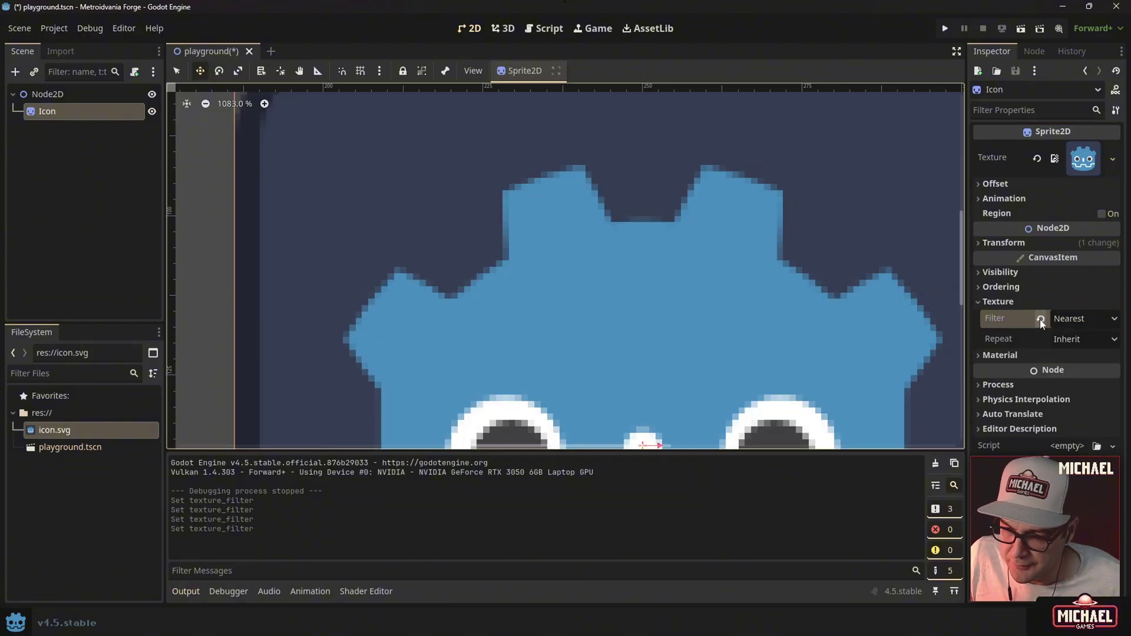
pyautogui.moveTo(1041, 324)
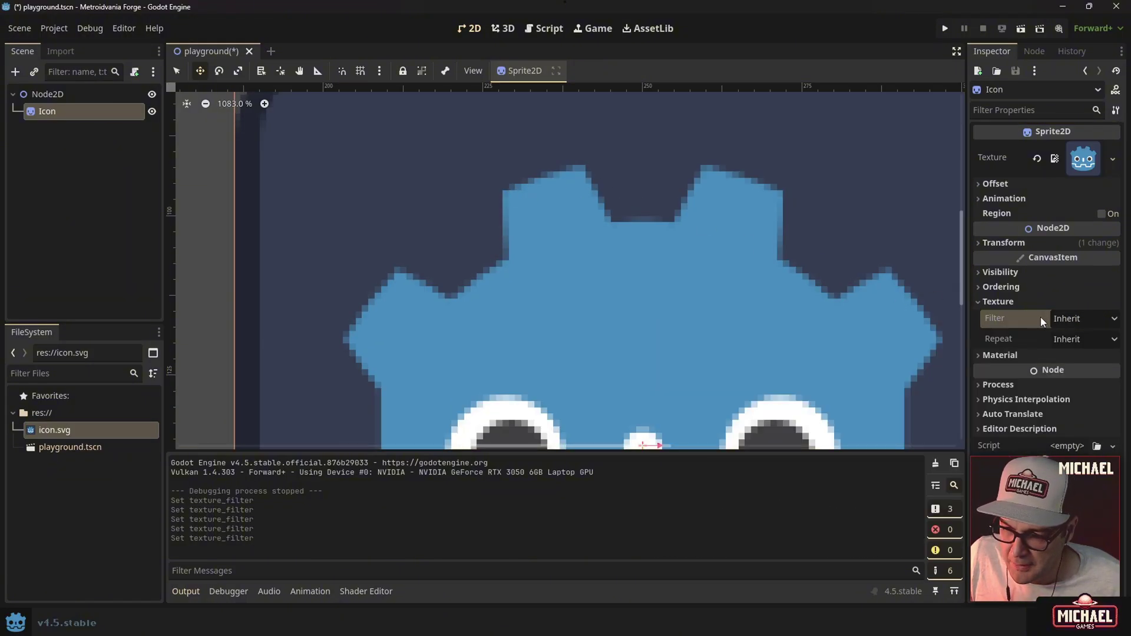
pyautogui.click(1041, 319)
pyautogui.scroll(-5, 579, 203)
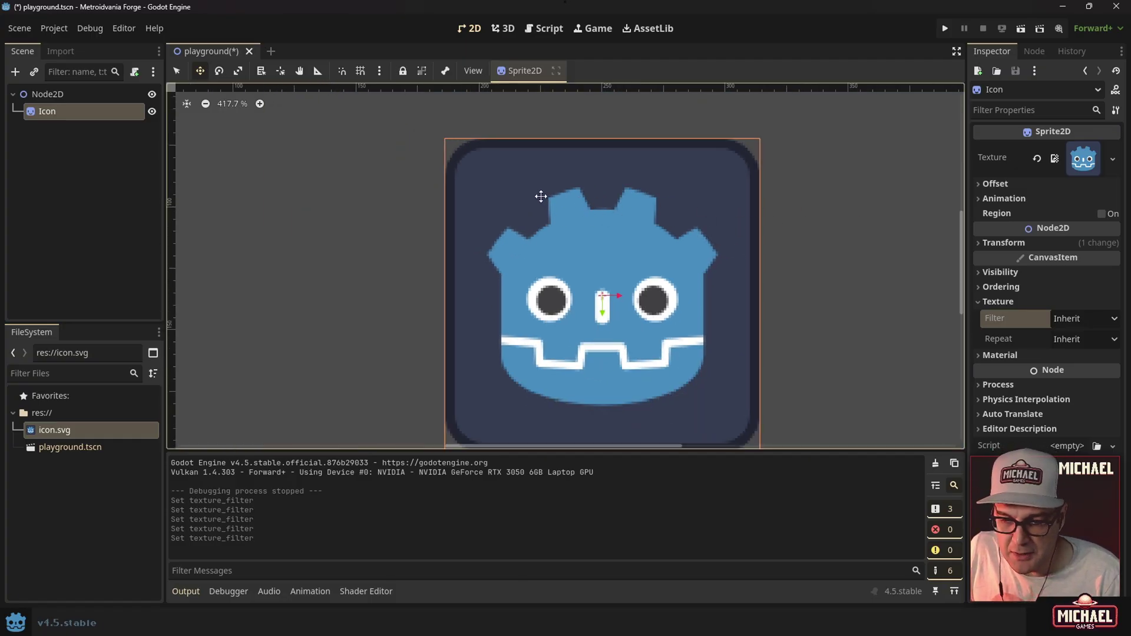
# Try the Linear texture filter on the Icon once more, check its edges, and reset the filter to Inherit.
pyautogui.click(1068, 319)
pyautogui.click(1067, 321)
pyautogui.click(1066, 324)
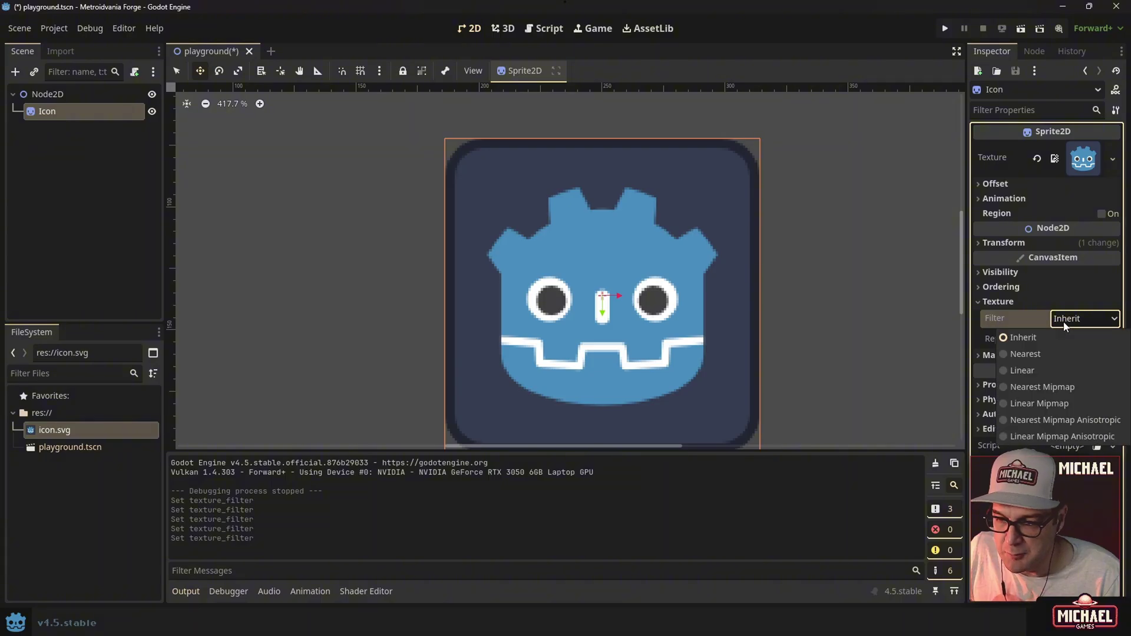
pyautogui.click(1018, 371)
pyautogui.scroll(3, 608, 232)
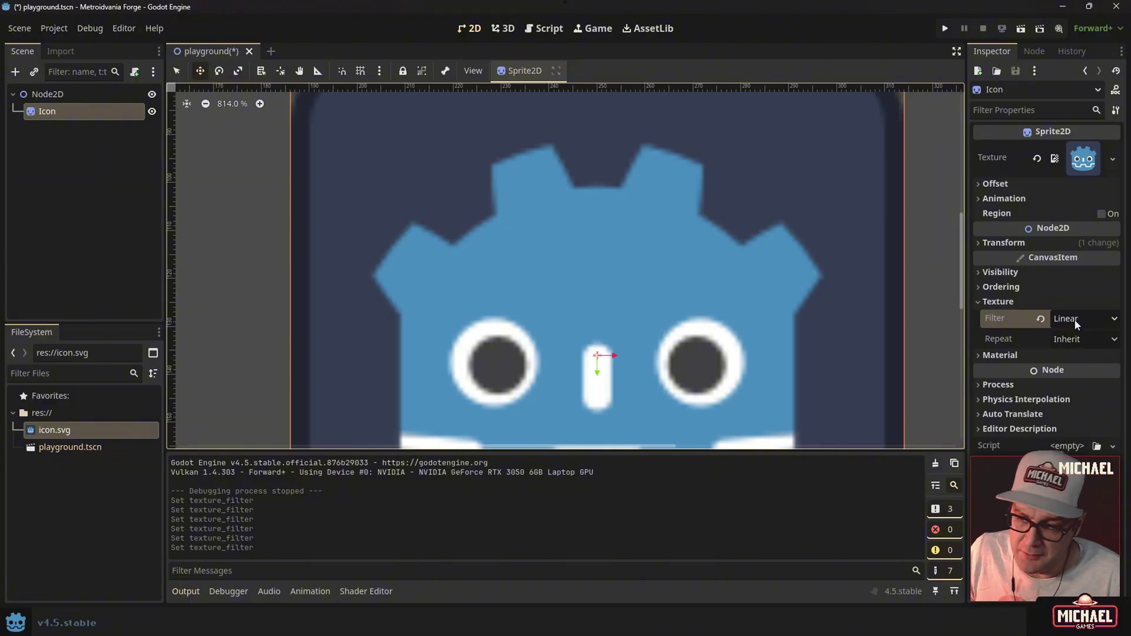
pyautogui.click(1041, 318)
pyautogui.scroll(-3, 583, 207)
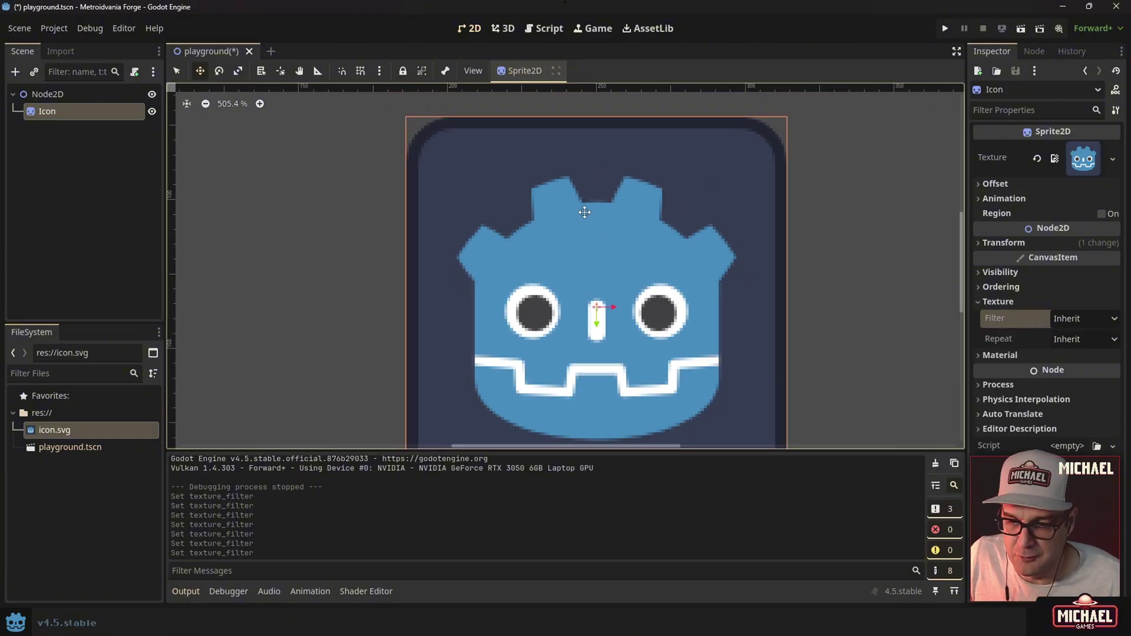
pyautogui.scroll(-4, 484, 244)
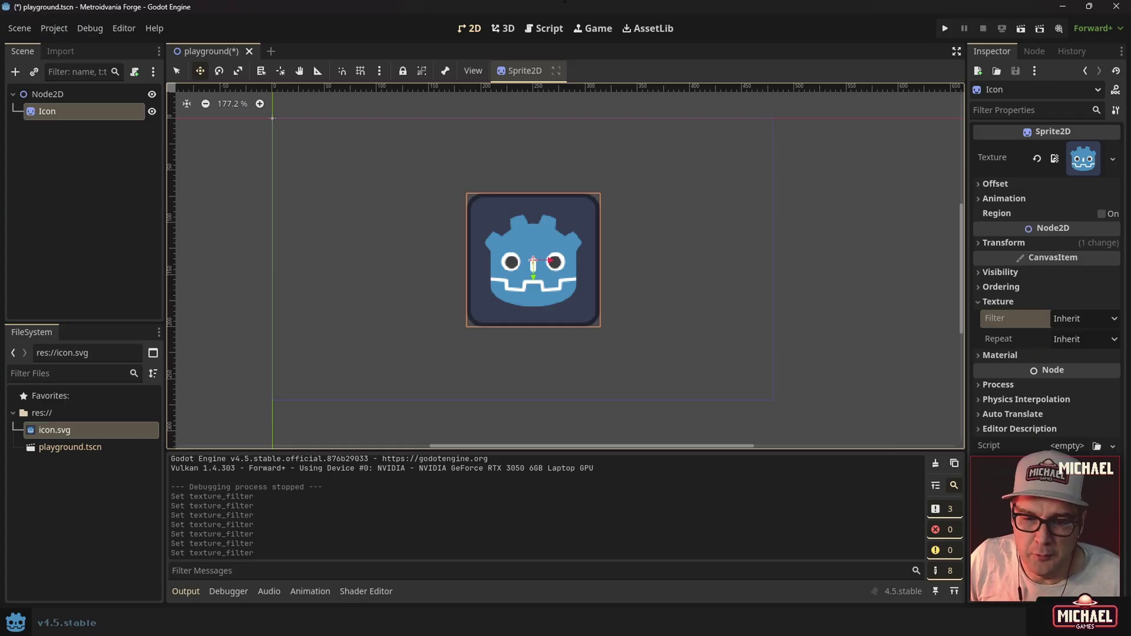
# Add a new input action named "left" to the project's Input Map.
pyautogui.click(59, 31)
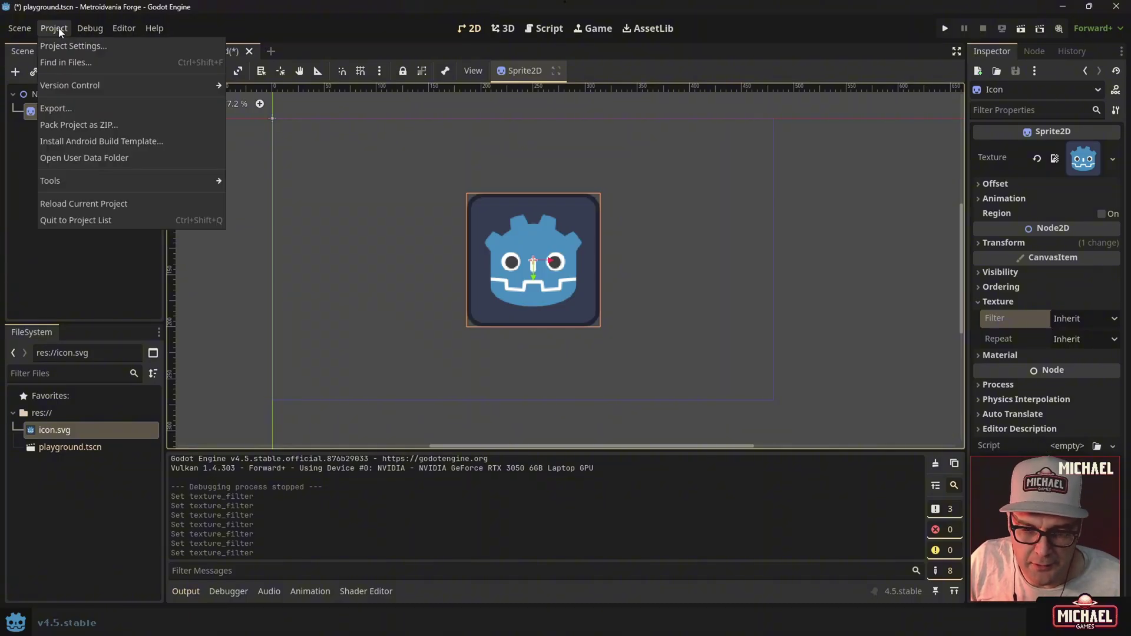
pyautogui.click(67, 45)
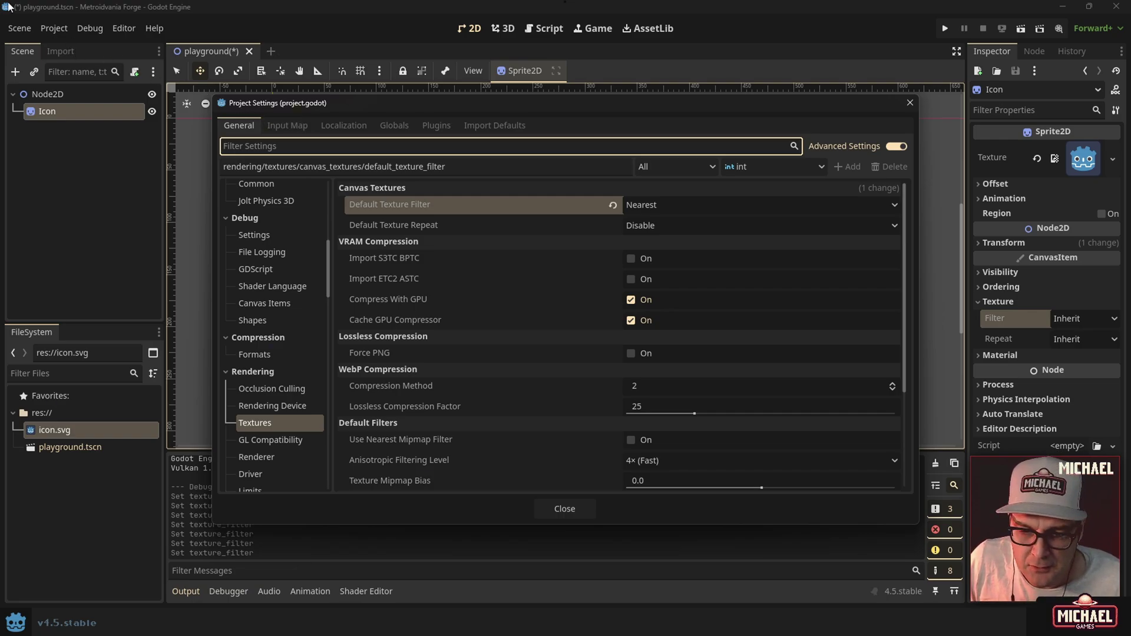
pyautogui.click(293, 132)
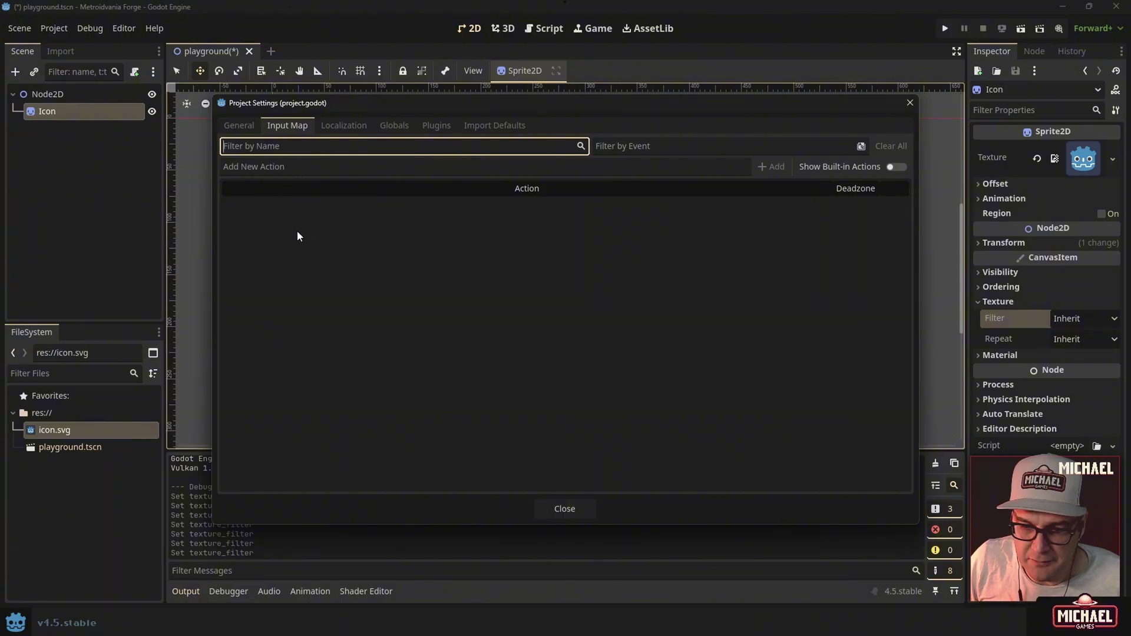
pyautogui.press('Tab')
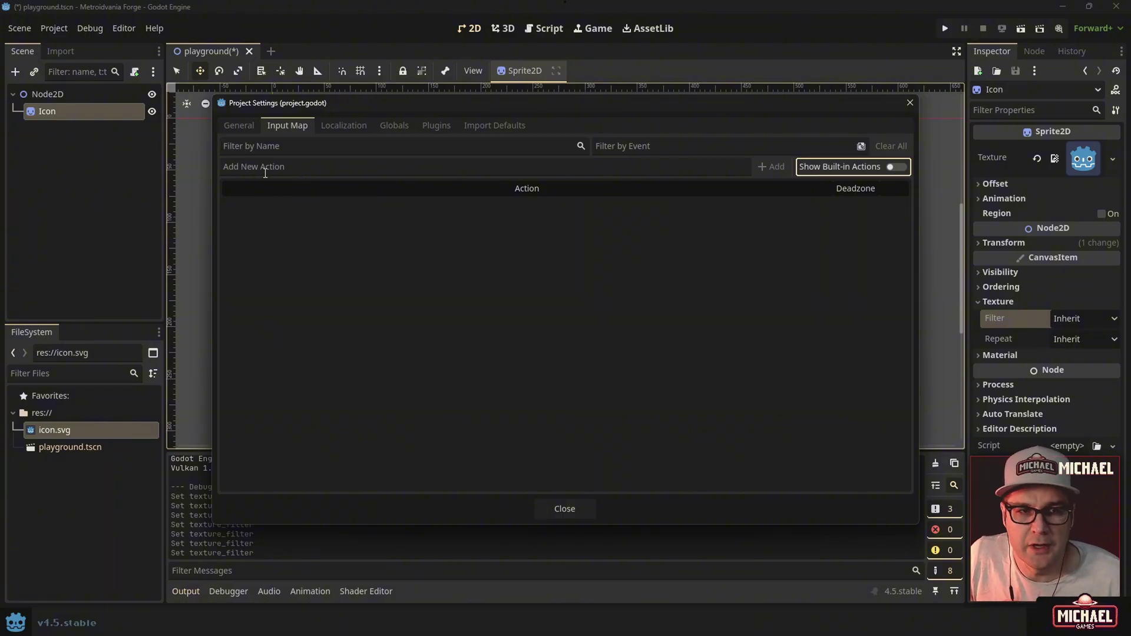
pyautogui.click(265, 173)
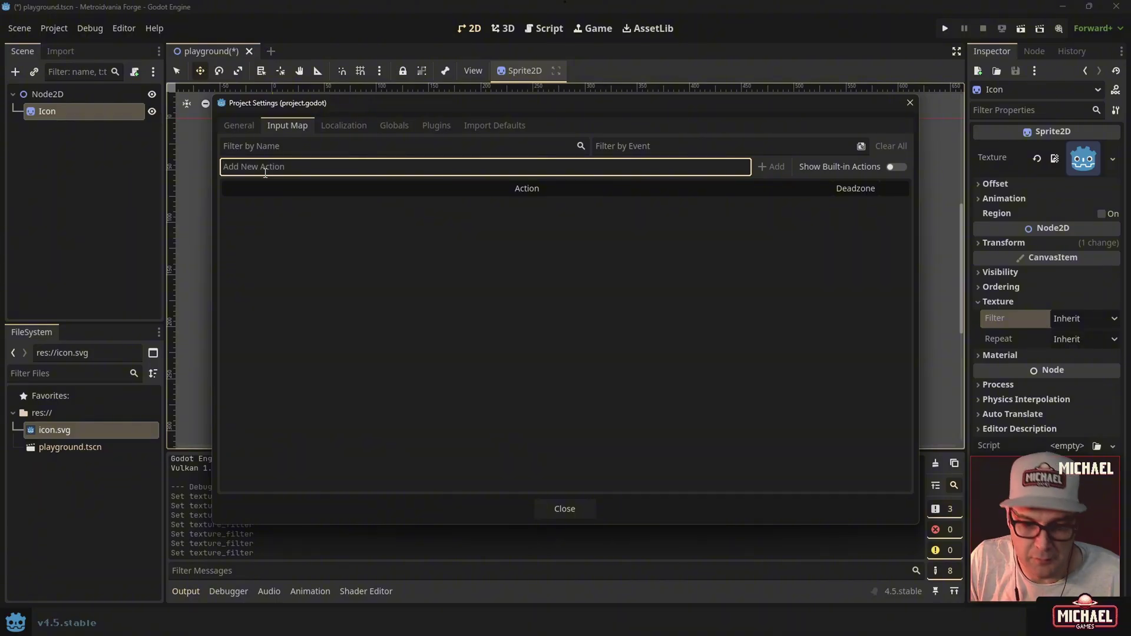
pyautogui.write('left')
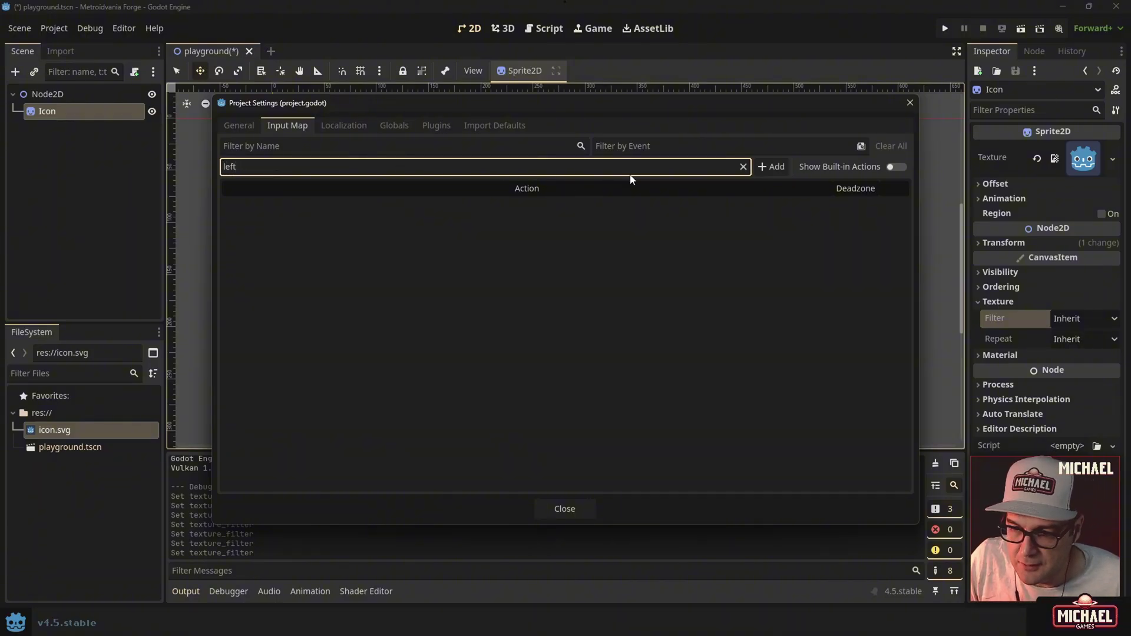
pyautogui.click(773, 166)
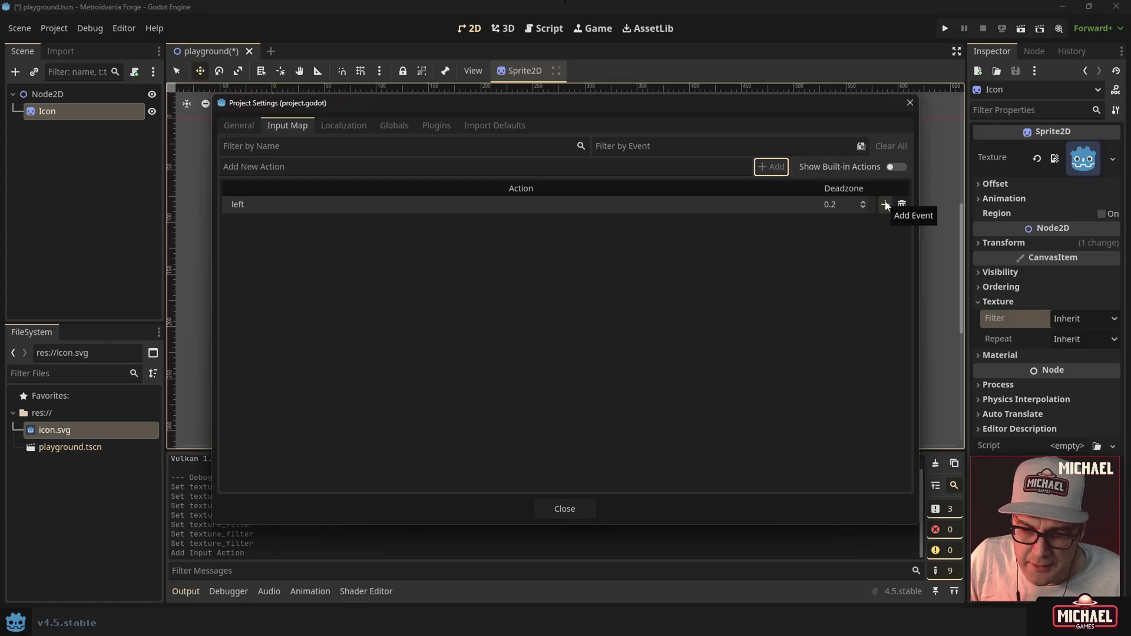
# Assign Joypad Button 13 (D-pad Left) and the physical Left arrow key as events of the left action.
pyautogui.click(885, 204)
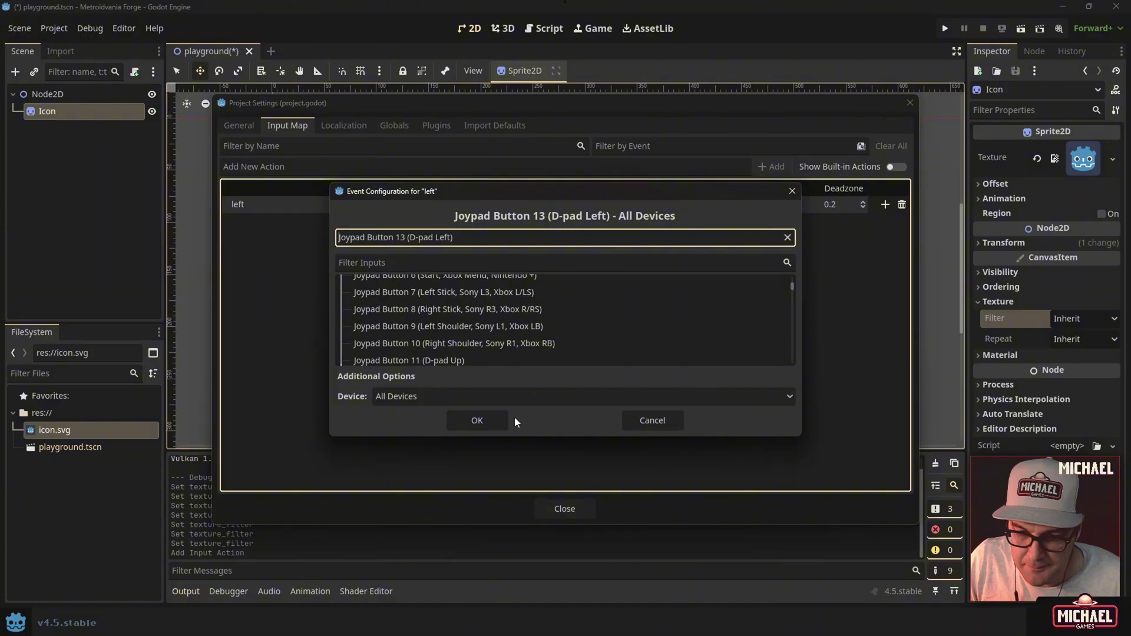
pyautogui.click(493, 419)
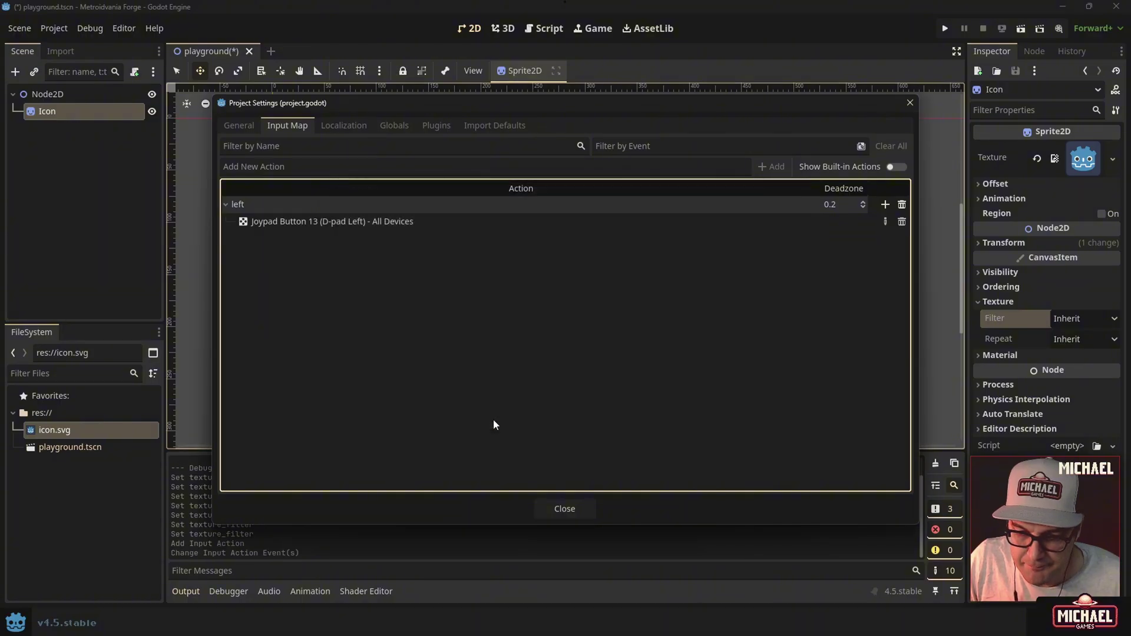
pyautogui.click(885, 205)
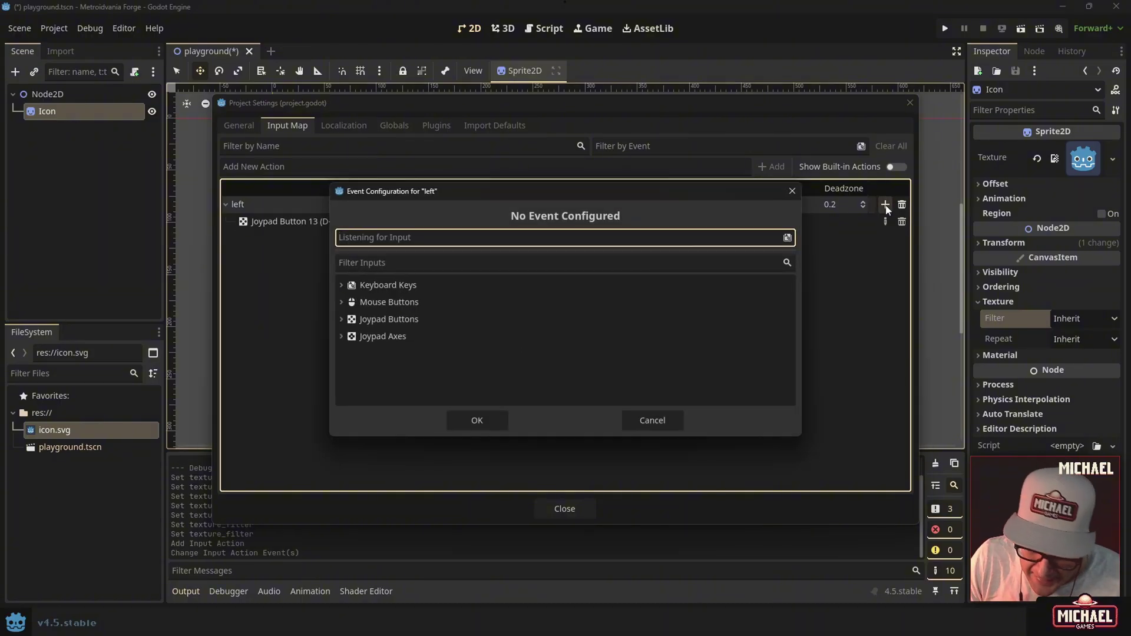
pyautogui.press('Left')
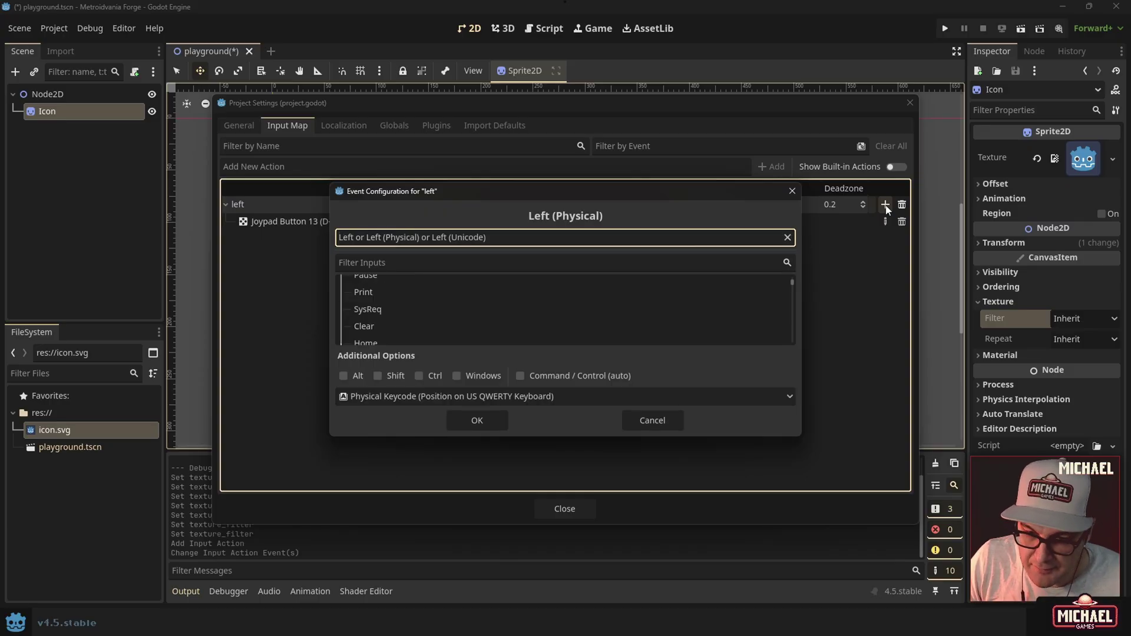
pyautogui.click(486, 421)
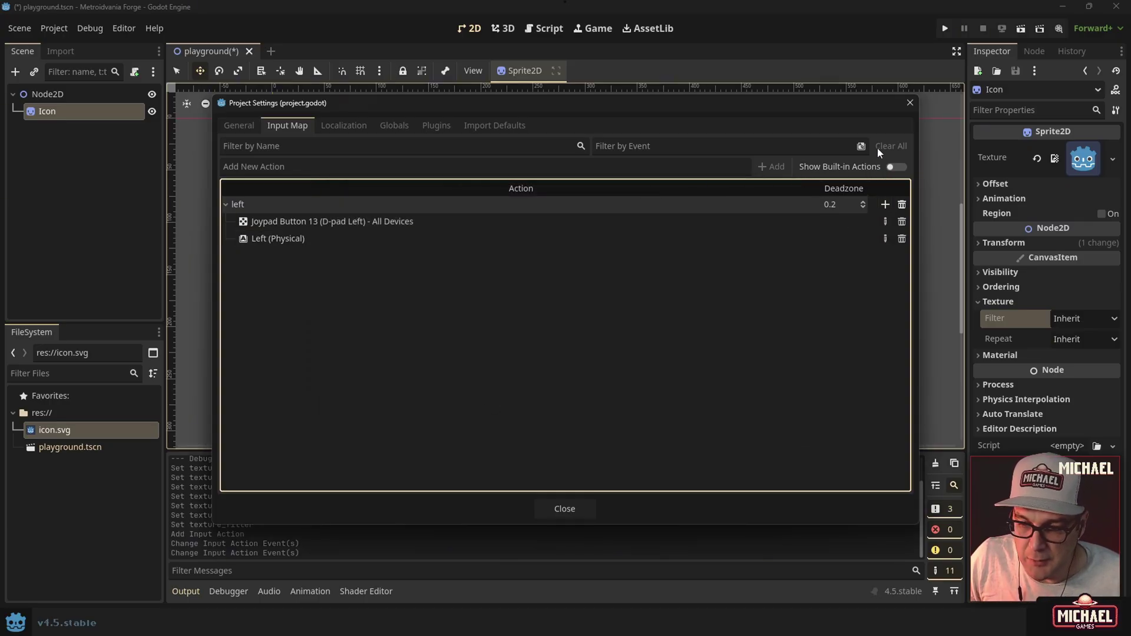
# Assign Joypad Axis 0 + (Left Stick Right, Joystick 0 Right) as another event of the left action.
pyautogui.click(884, 204)
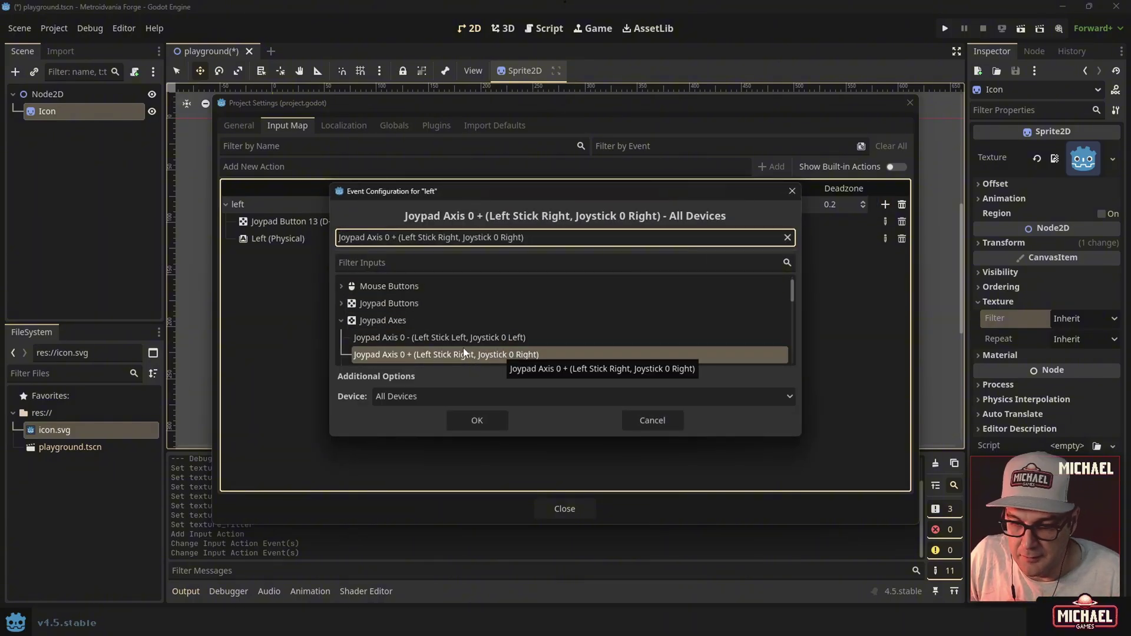
pyautogui.click(471, 419)
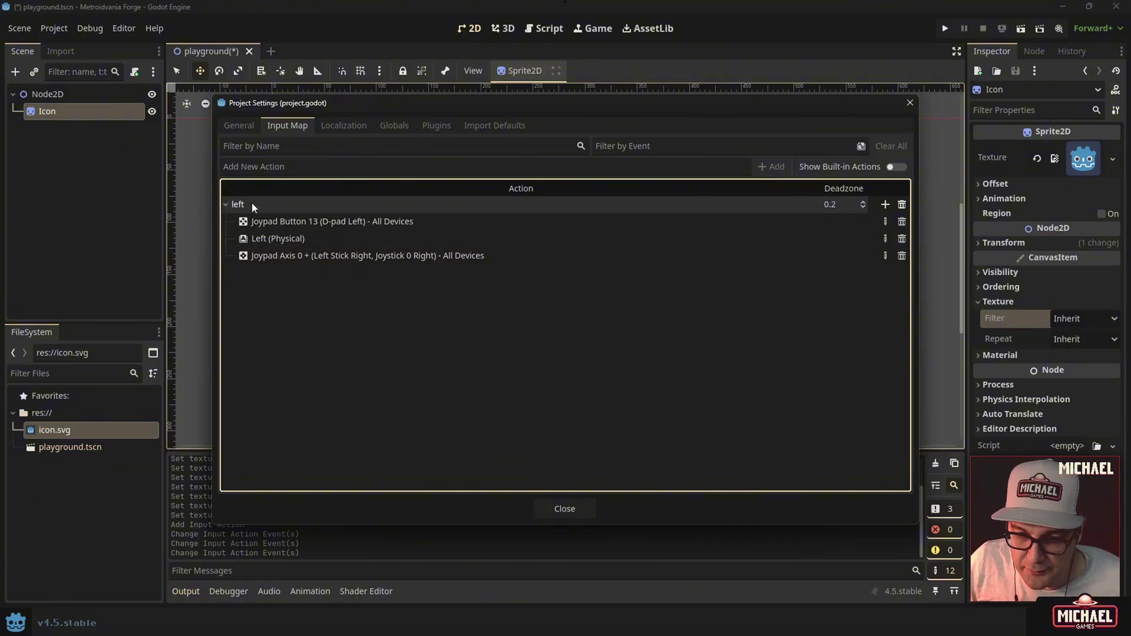
# Add three new input actions named "right", "up" and "down" to the Input Map.
pyautogui.click(612, 168)
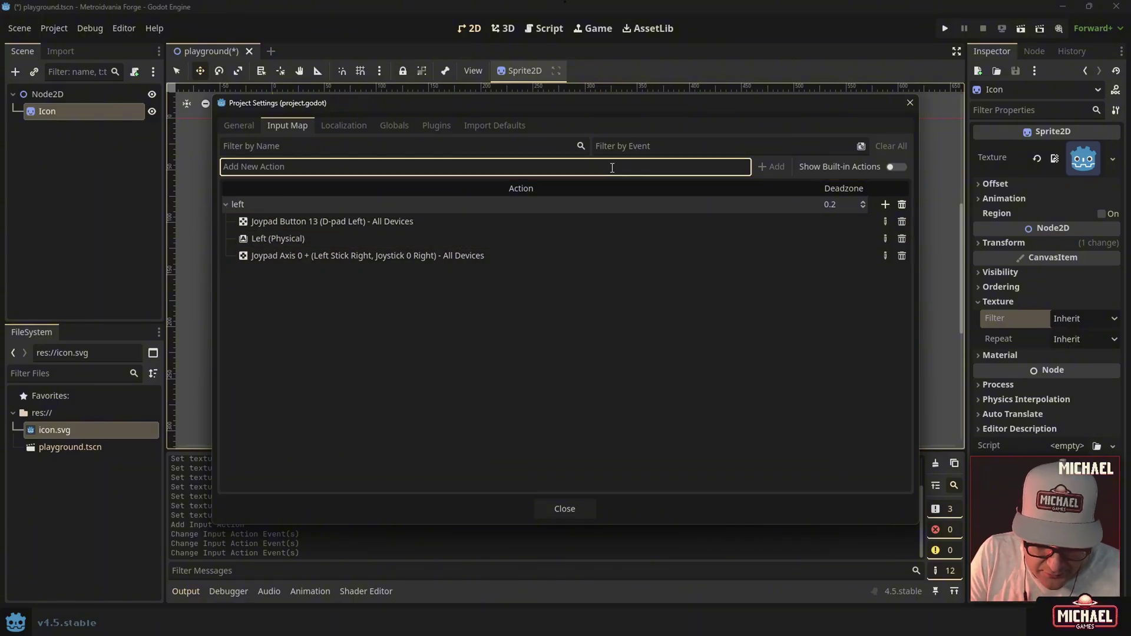
pyautogui.write('right')
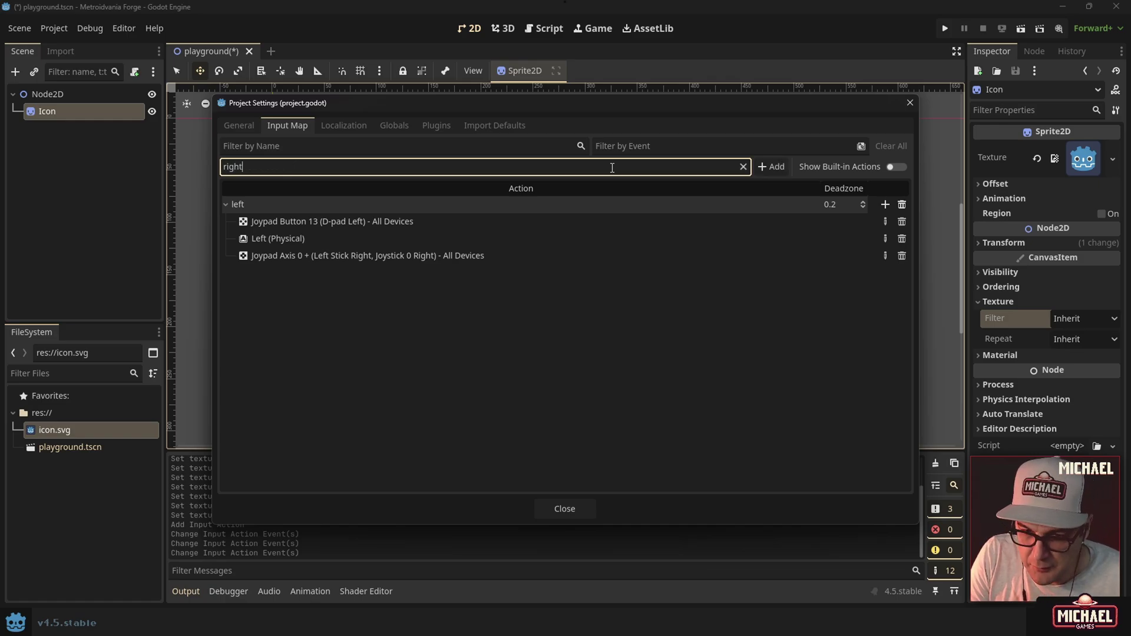
pyautogui.press('Return')
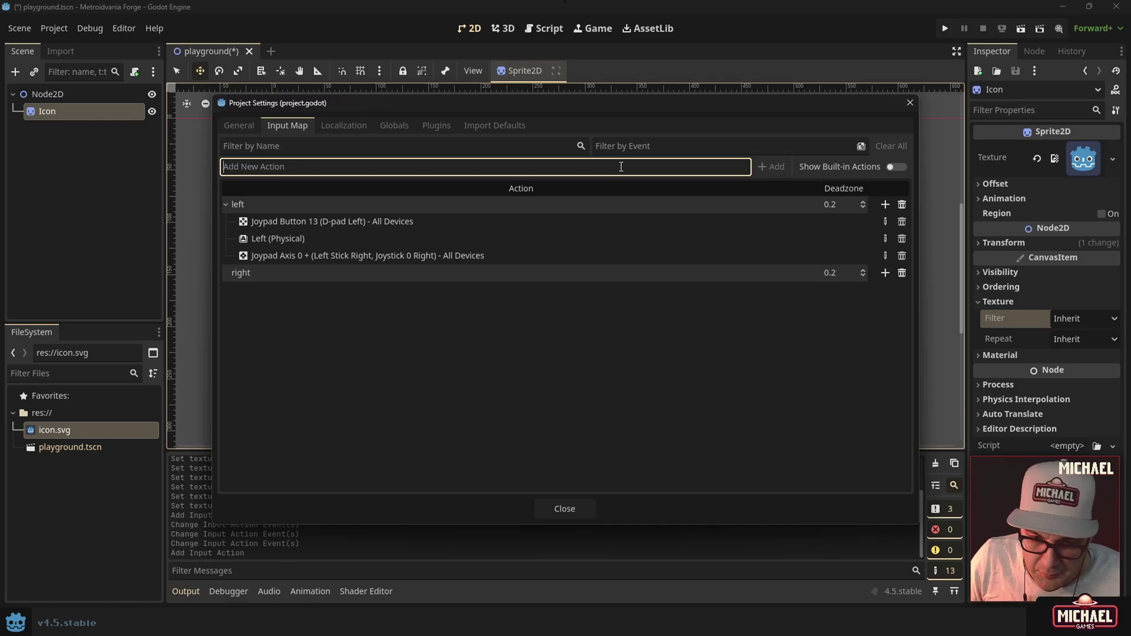
pyautogui.write('up')
pyautogui.press('Return')
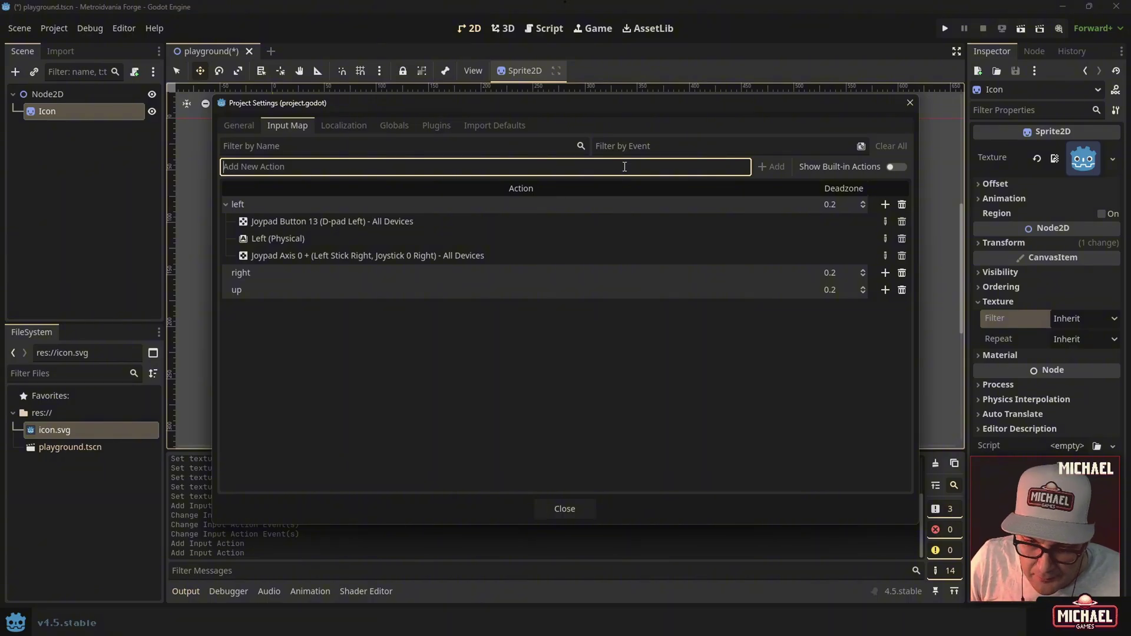
pyautogui.write('down')
pyautogui.press('Return')
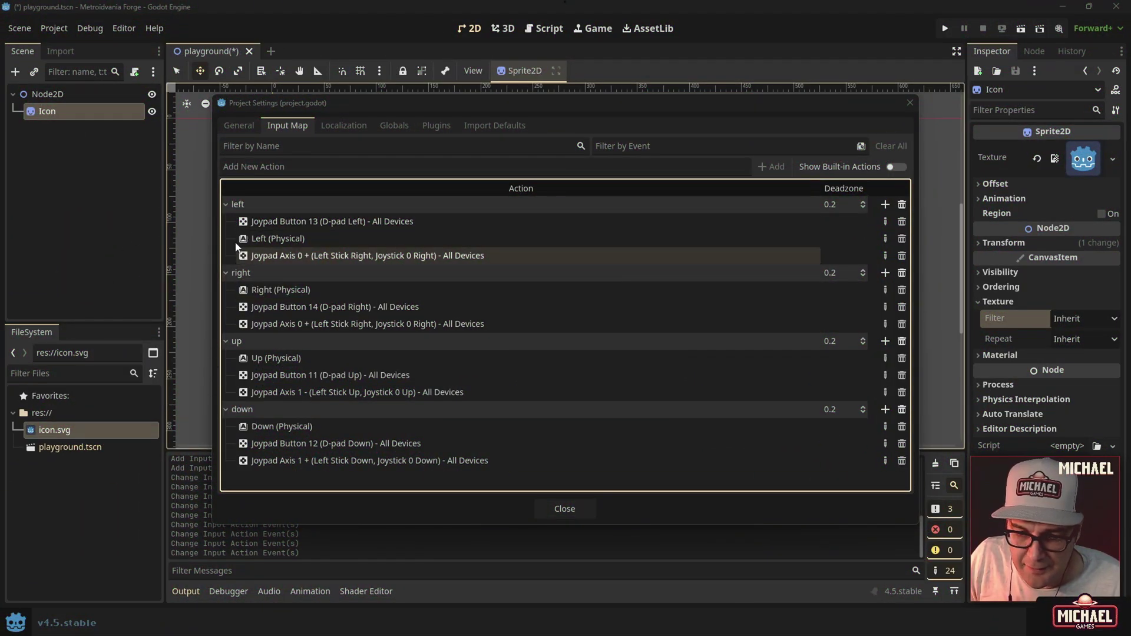
# Collapse the event lists of the left, right, up and down actions.
pyautogui.click(226, 205)
pyautogui.click(226, 222)
pyautogui.click(226, 238)
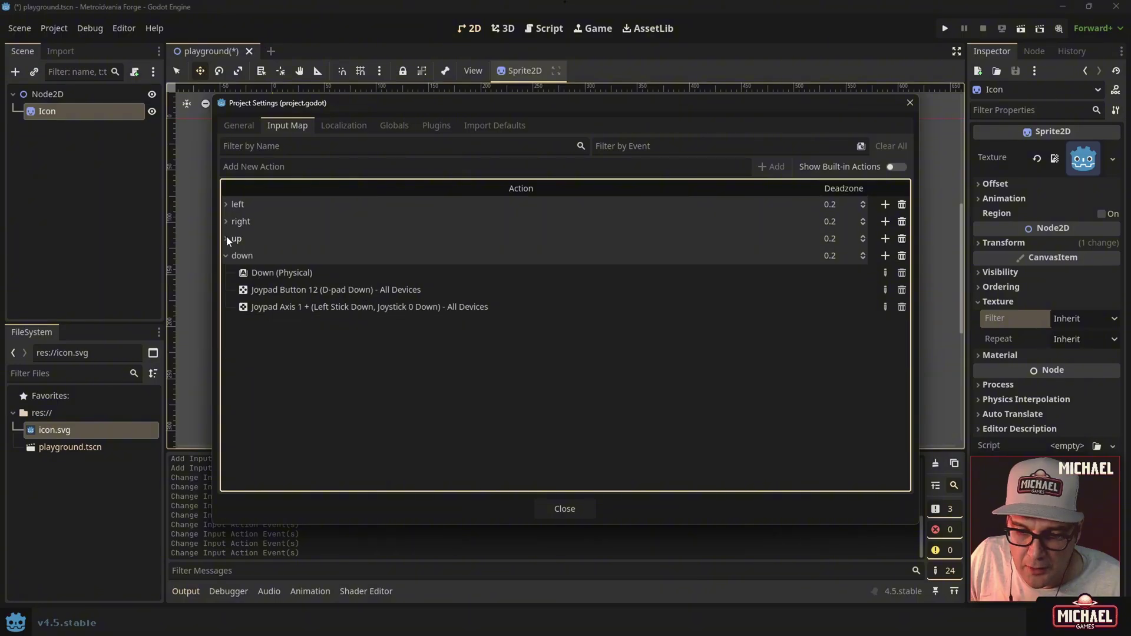
pyautogui.click(225, 256)
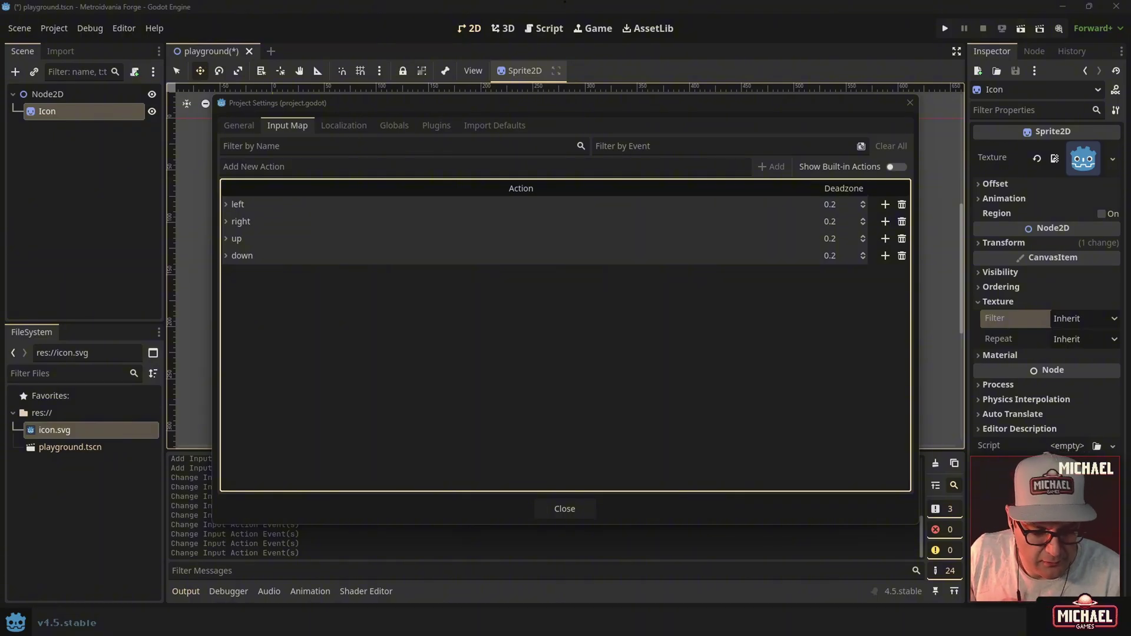
# Add four new input actions named "jump", "attack", "dash" and "action" to the Input Map.
pyautogui.click(273, 166)
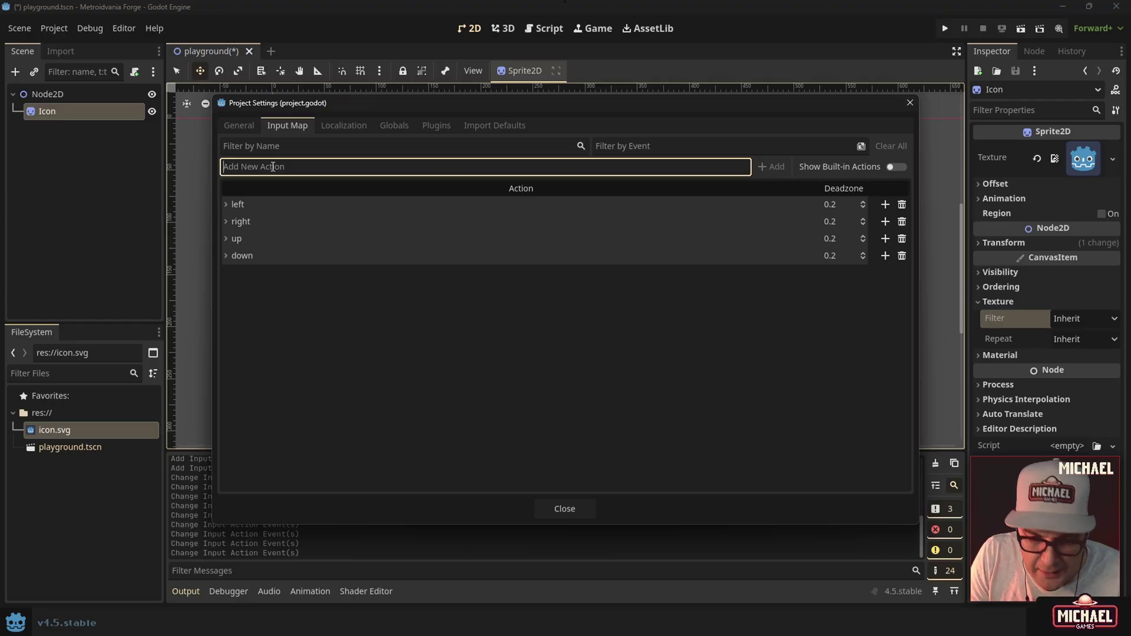
pyautogui.write('jump')
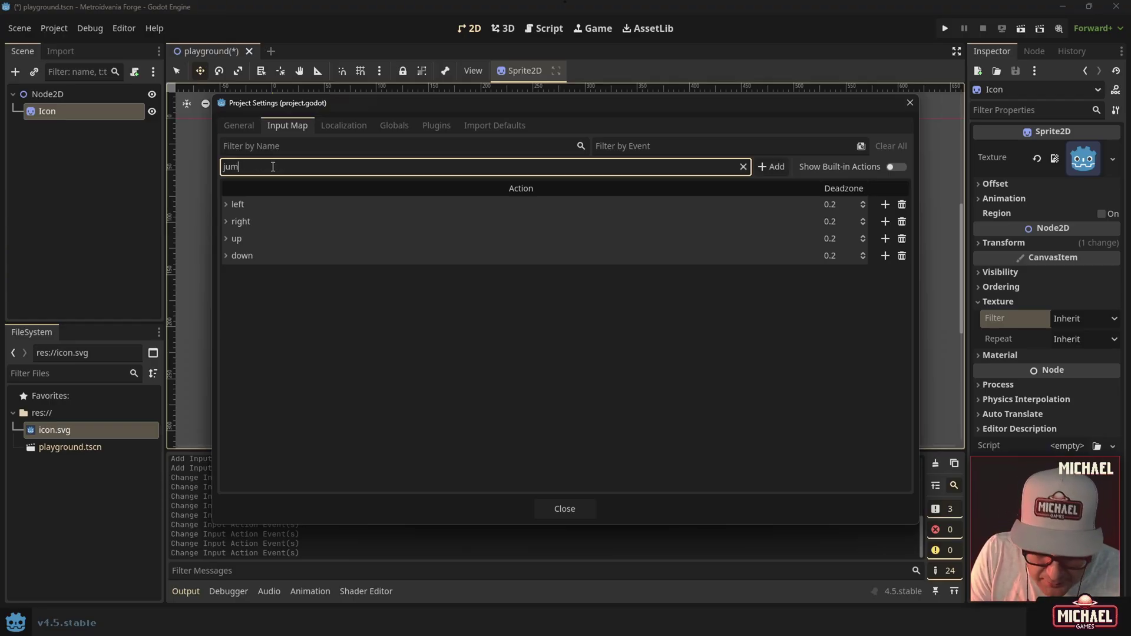
pyautogui.press('Return')
pyautogui.write('attack')
pyautogui.press('Return')
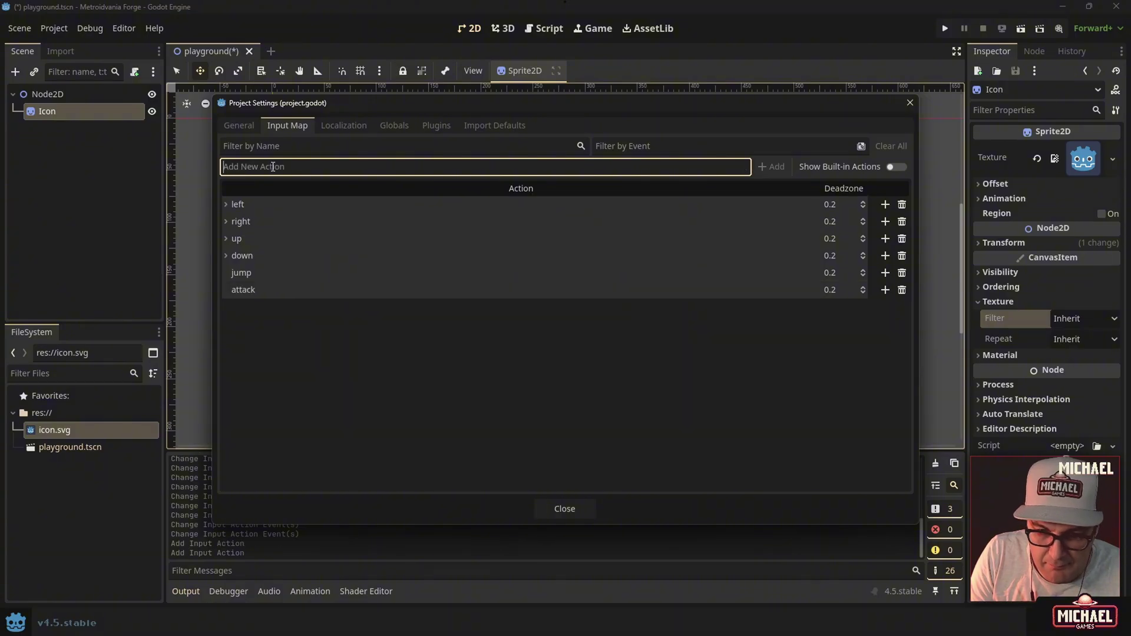
pyautogui.write('dash')
pyautogui.press('Return')
pyautogui.write('action')
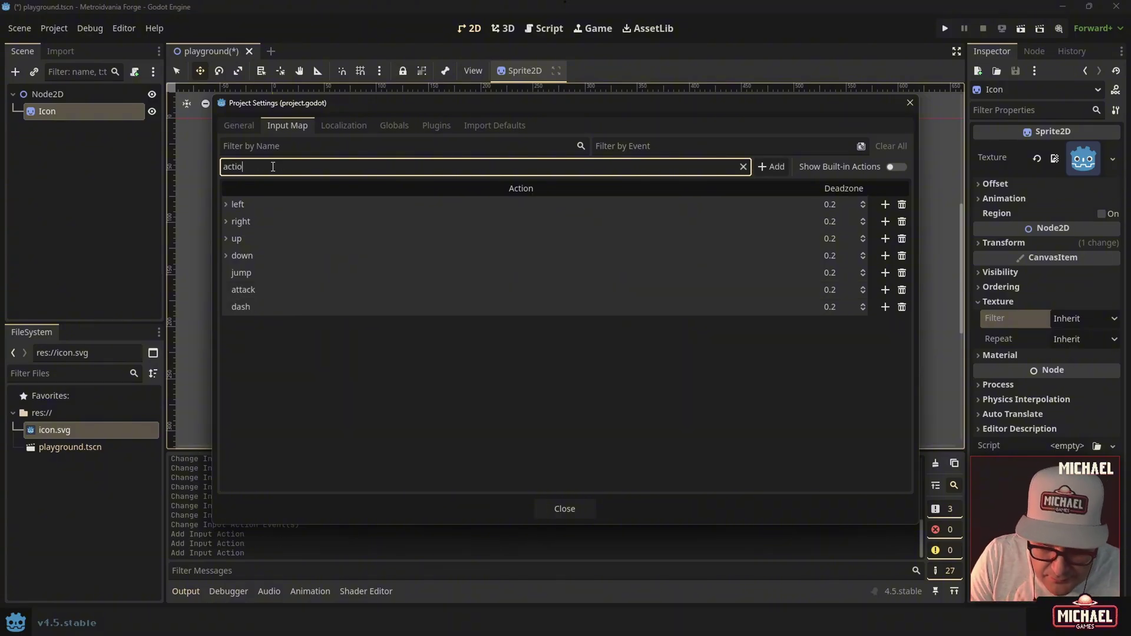
pyautogui.press('Return')
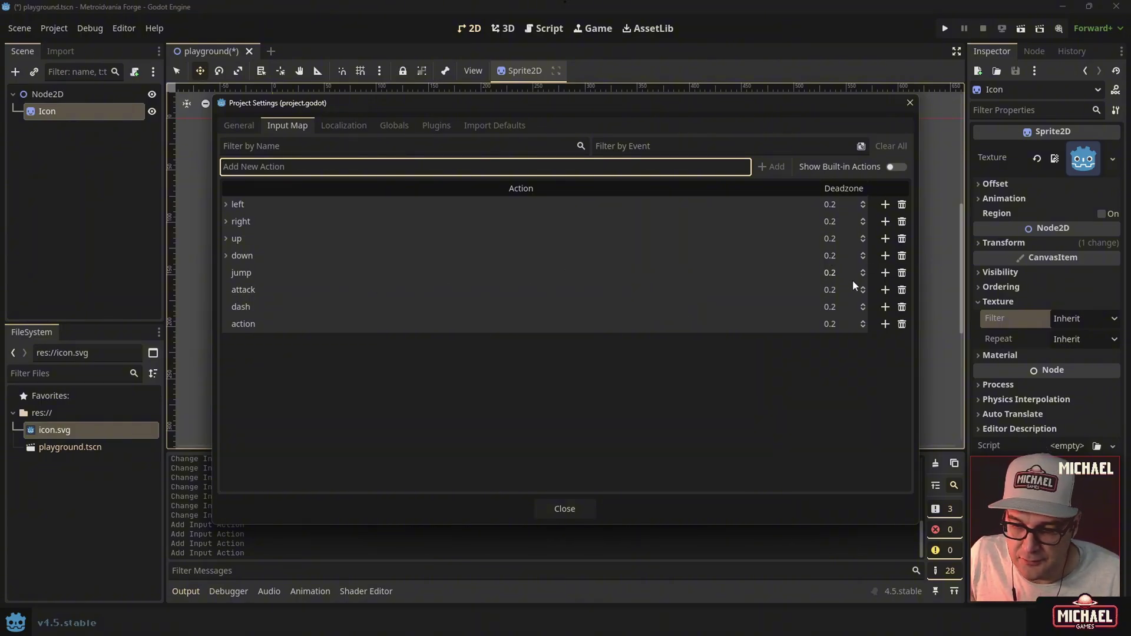
# Assign Joypad Button 0 (Bottom Action) to the jump action and Joypad Button 2 (Left Action) to the attack action.
pyautogui.click(682, 275)
pyautogui.click(330, 275)
pyautogui.click(885, 273)
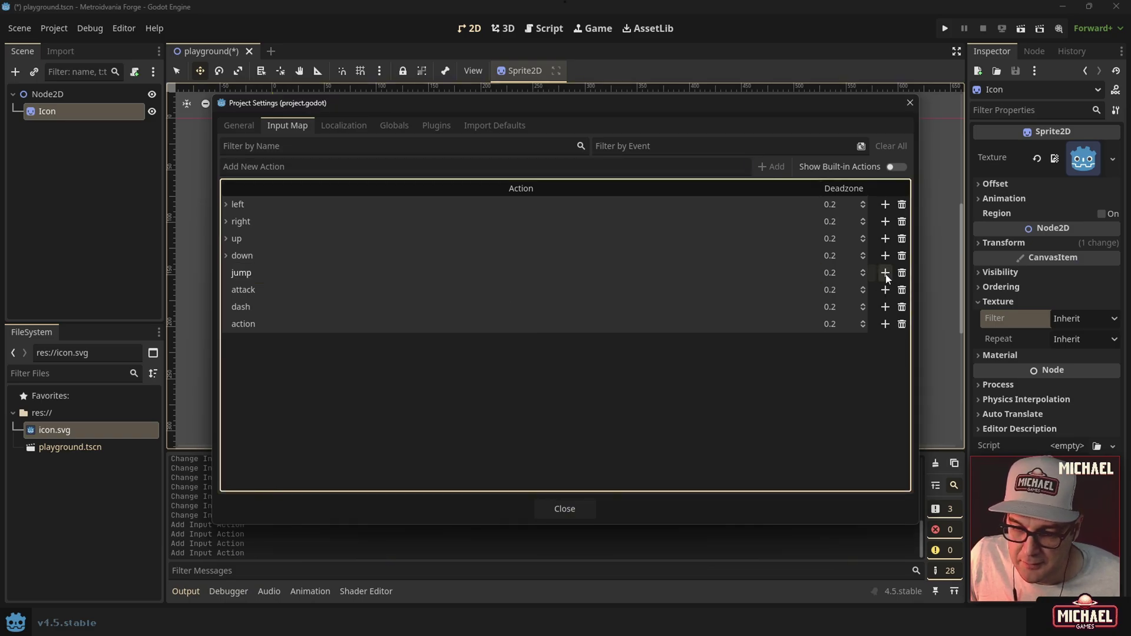
pyautogui.click(885, 273)
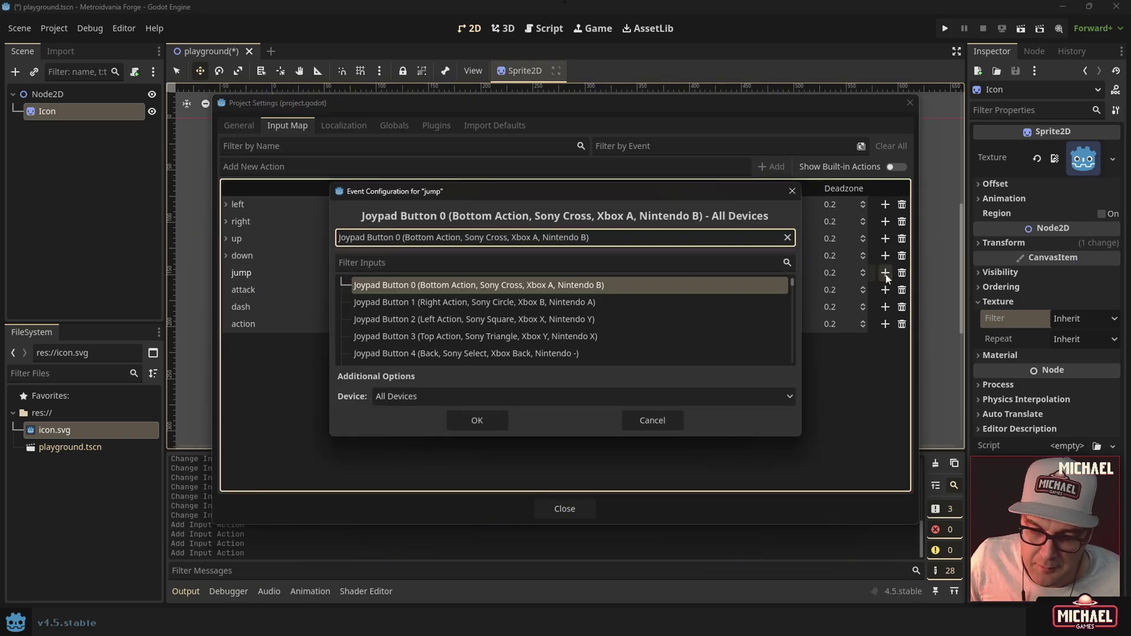
pyautogui.click(478, 420)
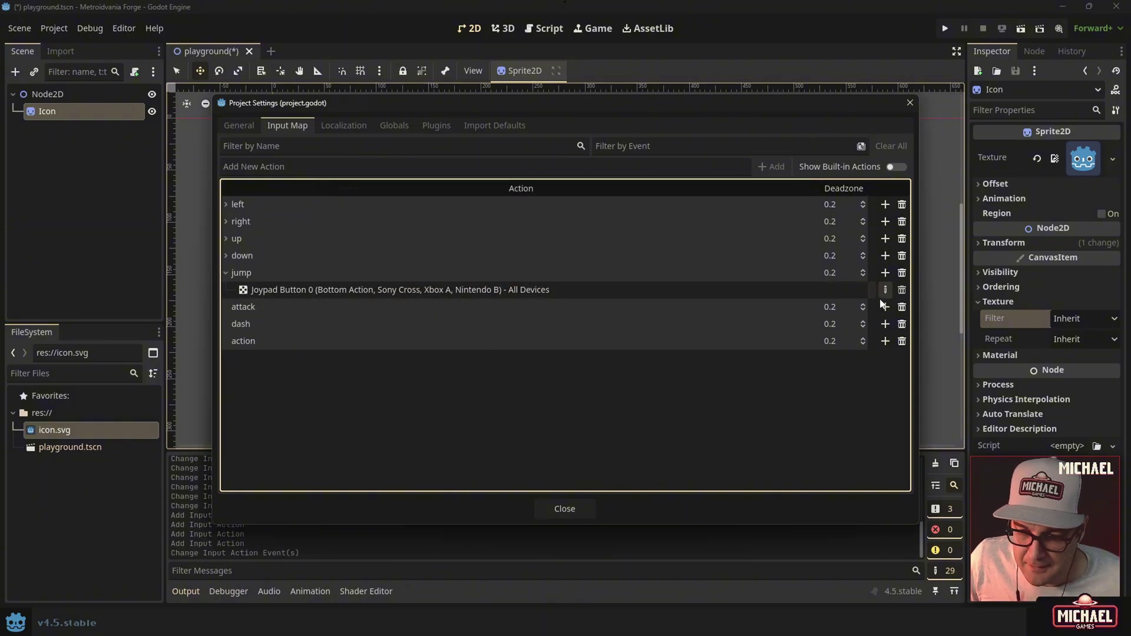
pyautogui.click(886, 307)
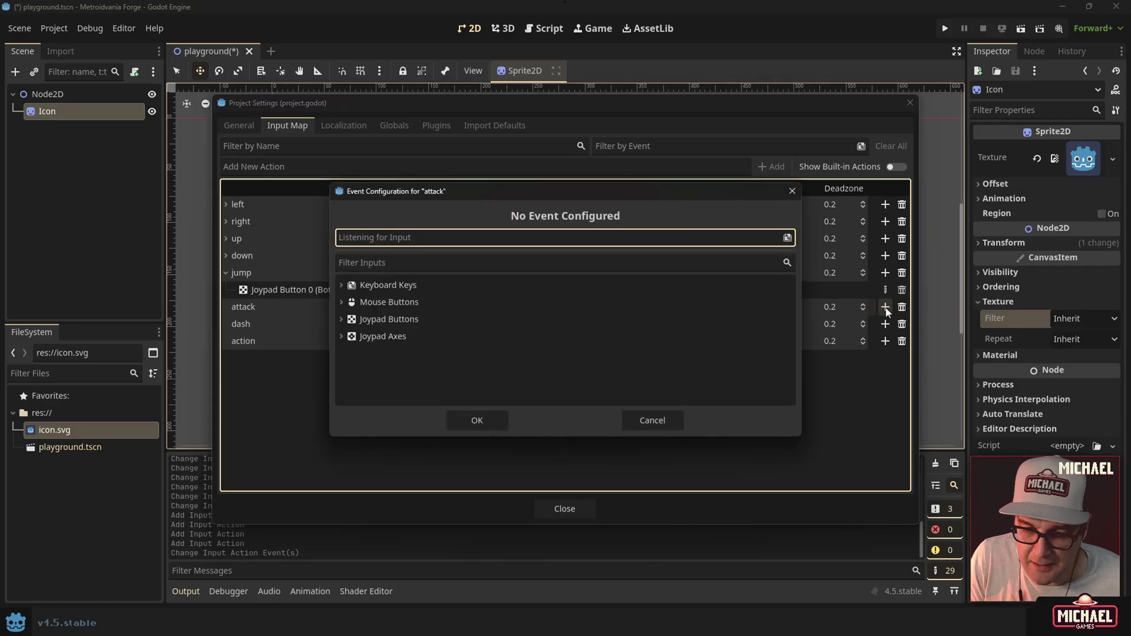
pyautogui.click(497, 421)
# Assign Joypad Button 1 (Right Action) to the dash action and Joypad Button 3 (Top Action) to the action named "action".
pyautogui.click(879, 341)
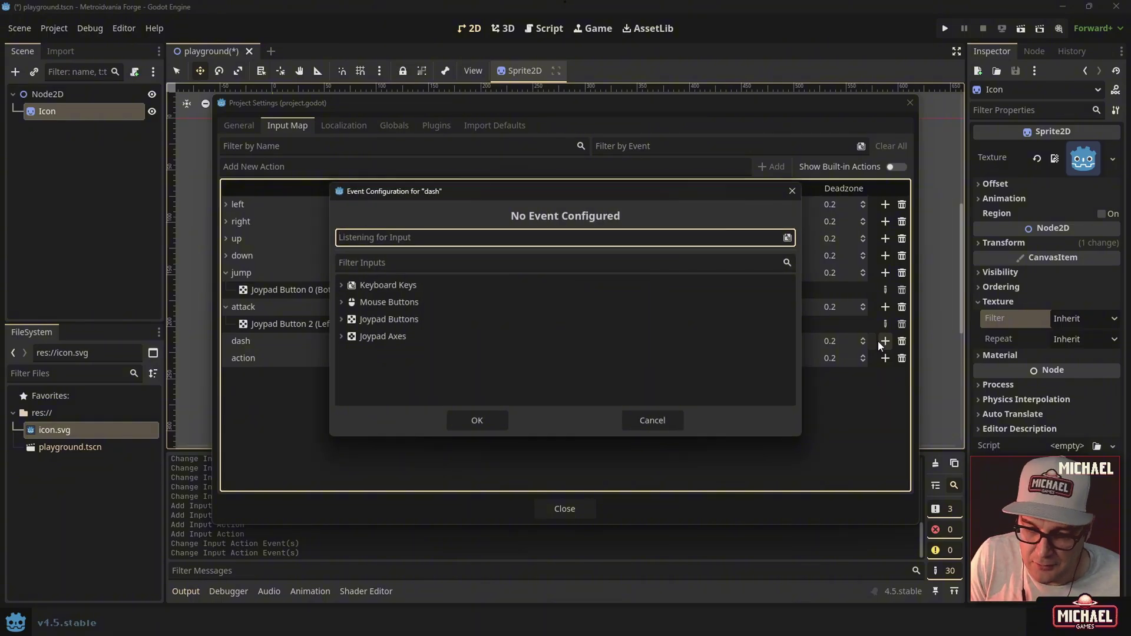
pyautogui.click(482, 420)
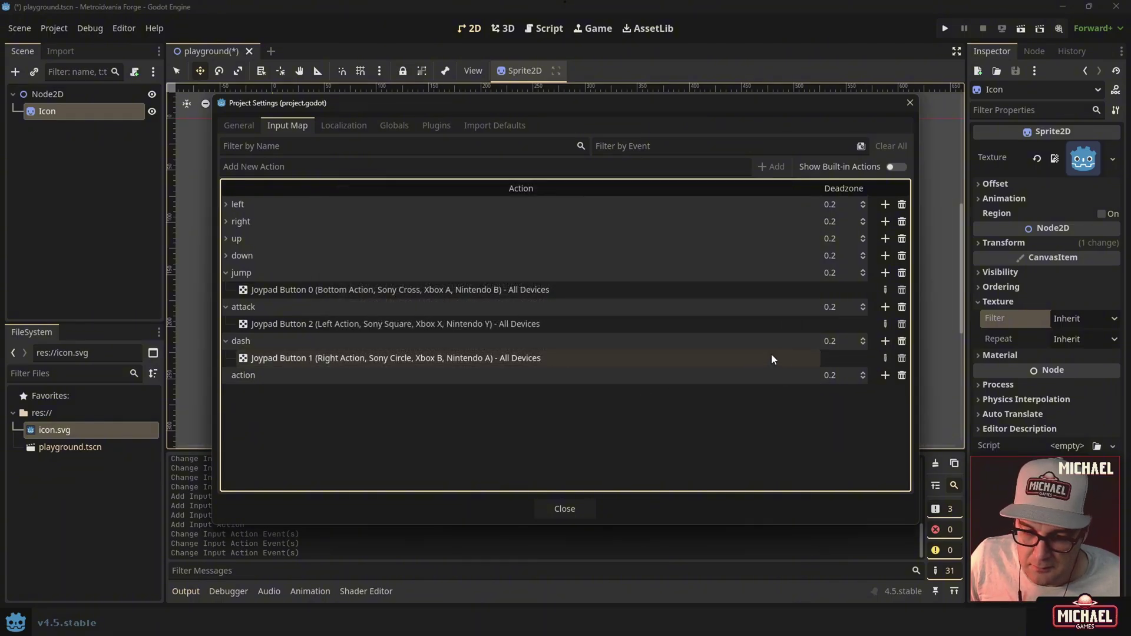
pyautogui.click(872, 377)
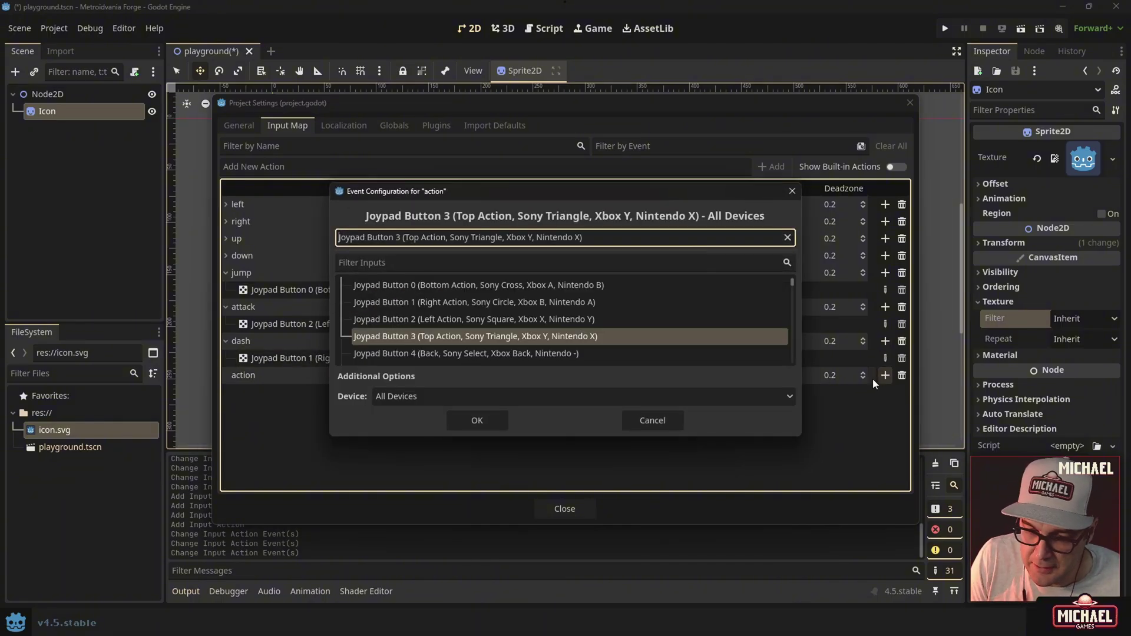
pyautogui.click(492, 421)
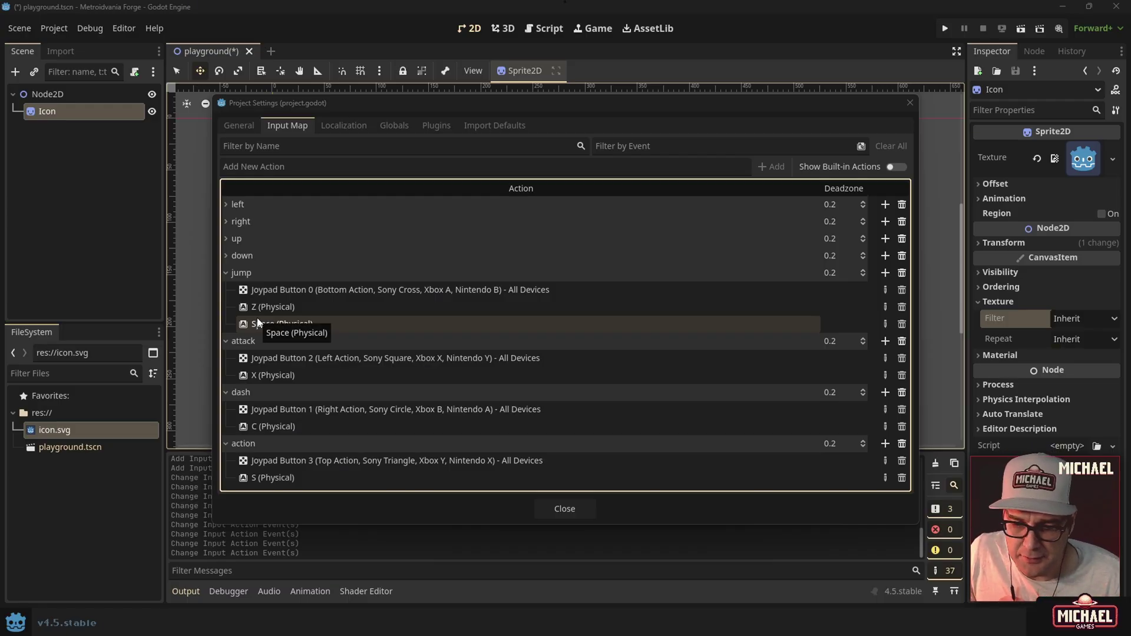
# Collapse the event lists of the jump and attack actions.
pyautogui.click(227, 273)
pyautogui.click(228, 289)
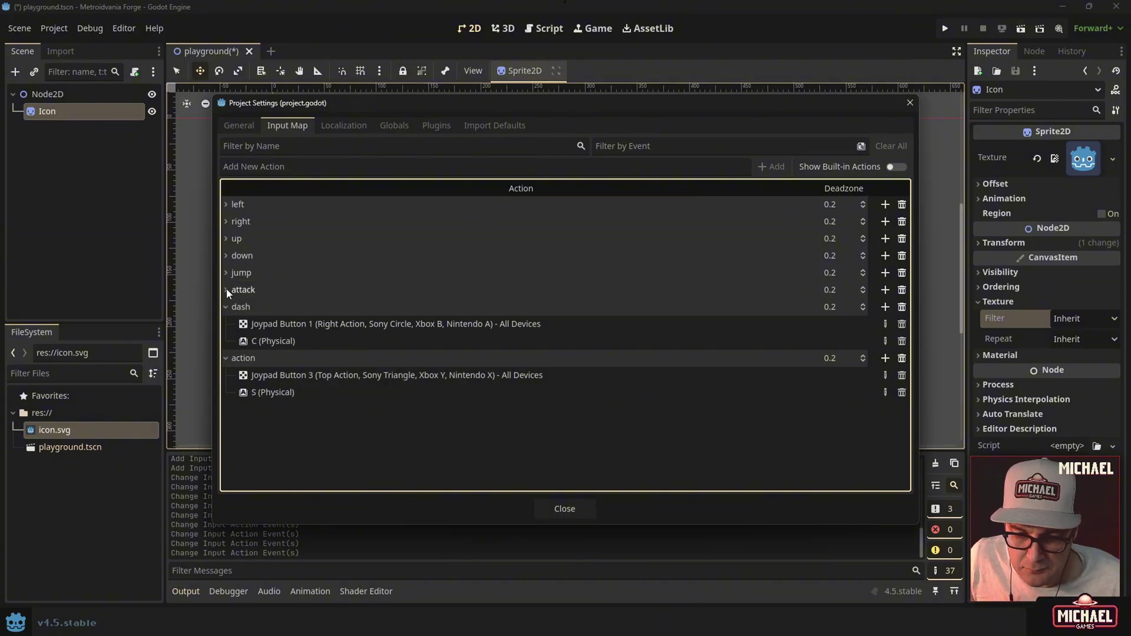